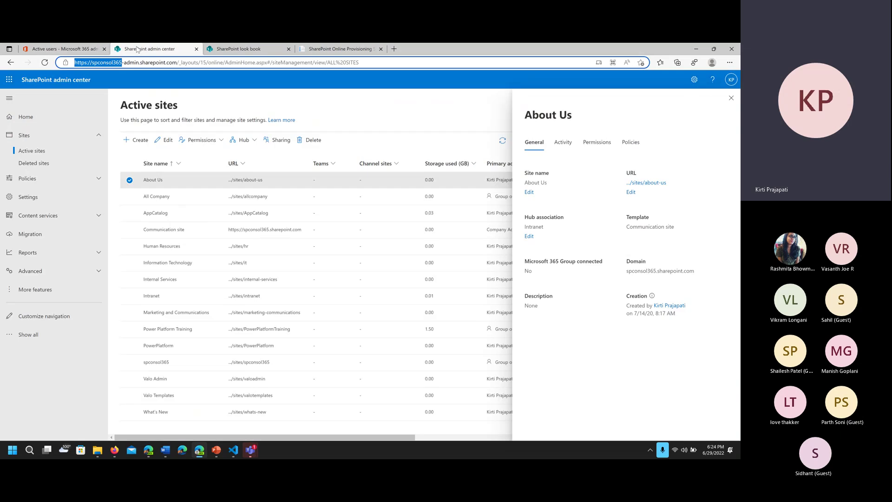
key("ctrl+shift+Tab")
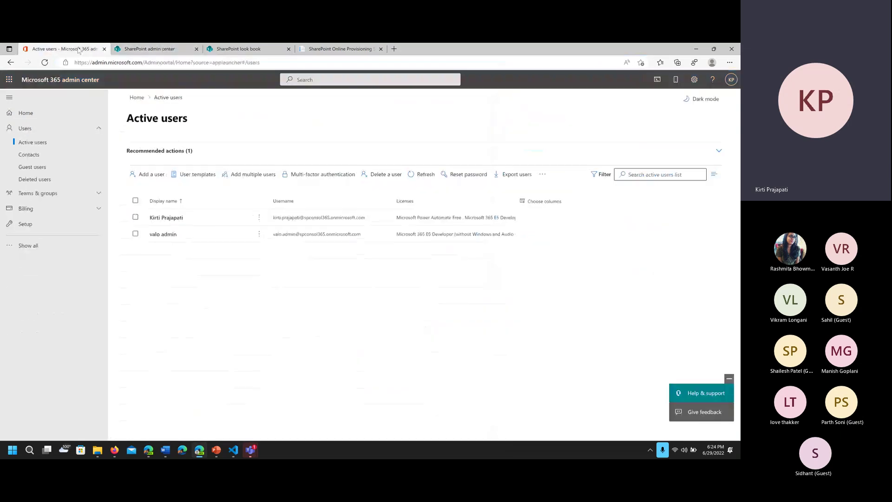
left_click(149, 49)
left_click(84, 50)
left_click(155, 51)
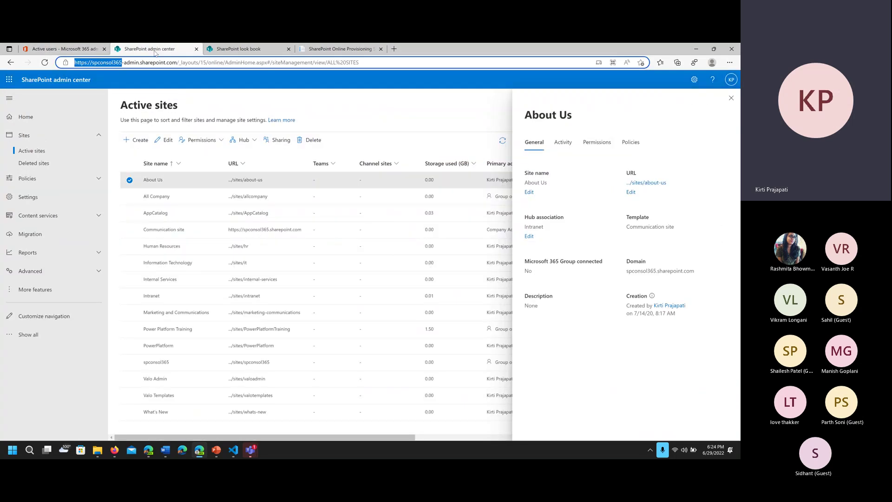
Close the About Us site details and open the Home site setting in the SharePoint admin center settings.
left_click(732, 98)
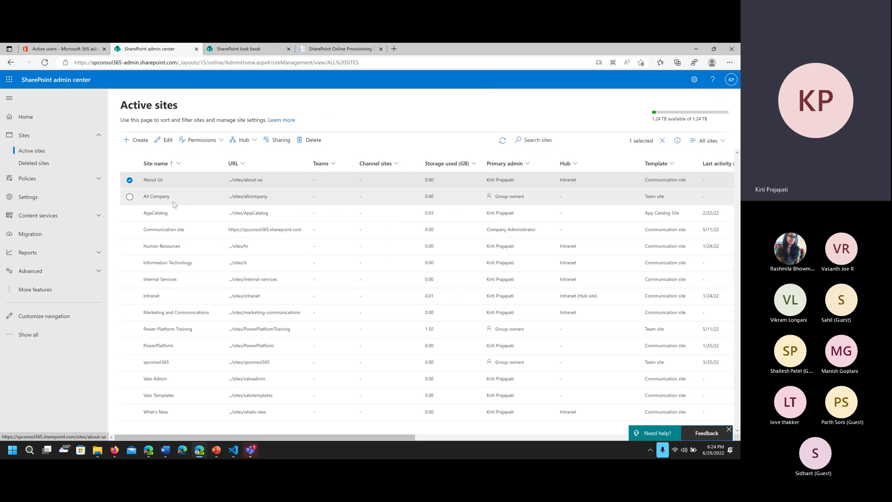
left_click(36, 202)
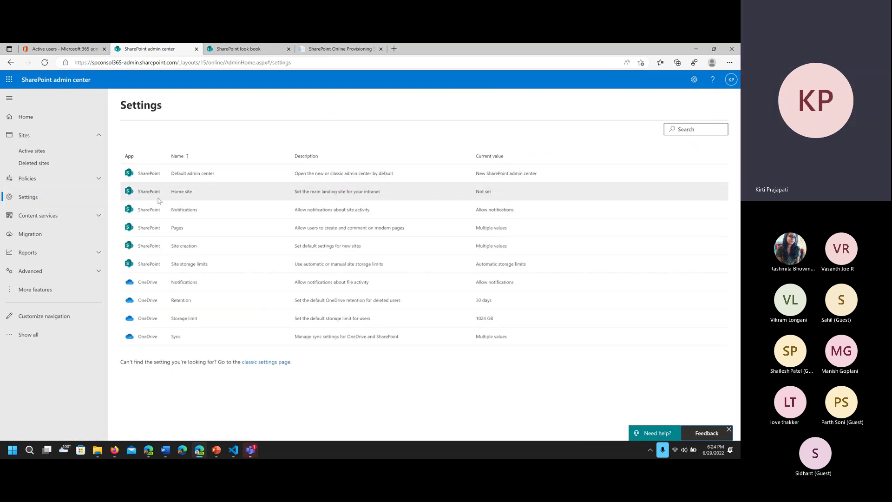
left_click(207, 196)
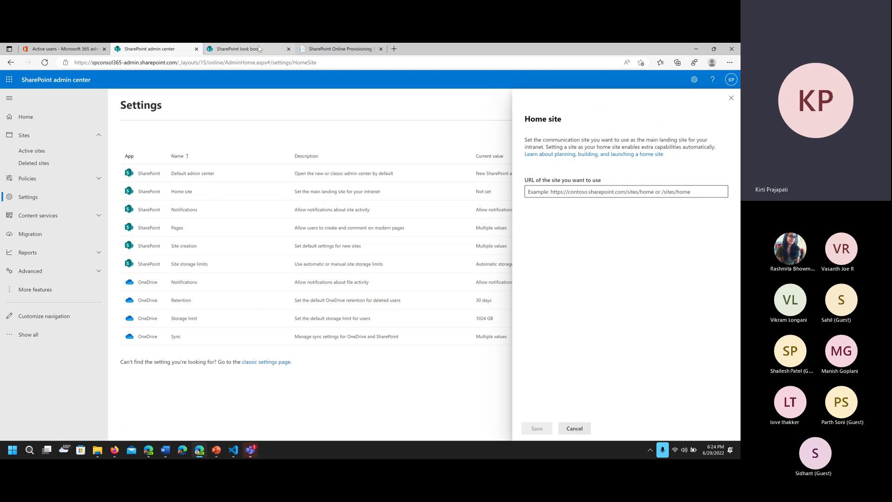
Examine the SharePoint look book's home page and its introduction to building an intranet.
mouse_move(256, 47)
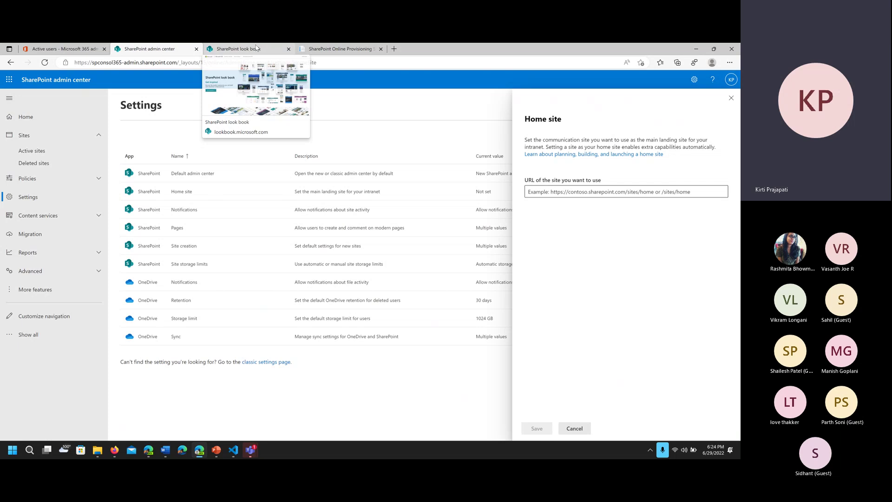
left_click(257, 48)
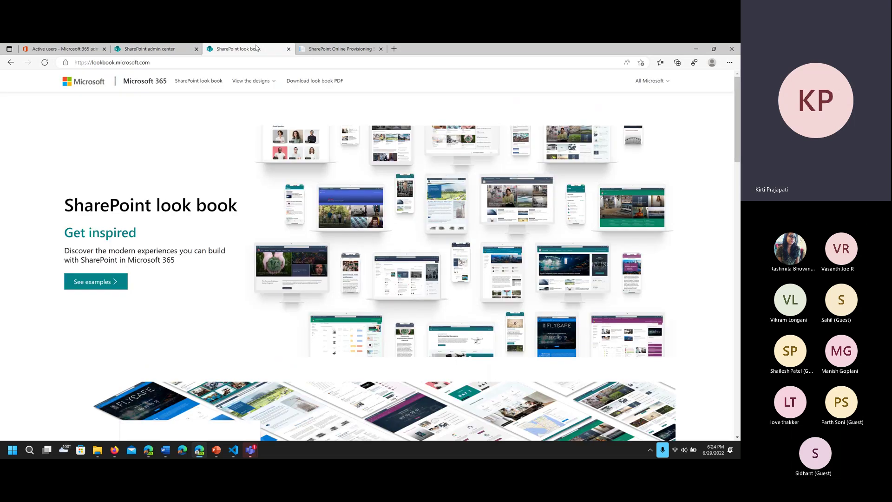
left_click(332, 49)
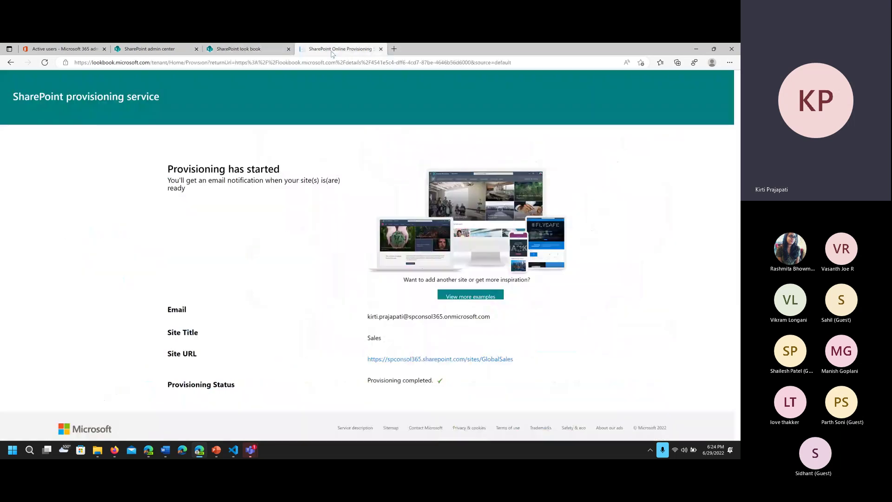
left_click(255, 48)
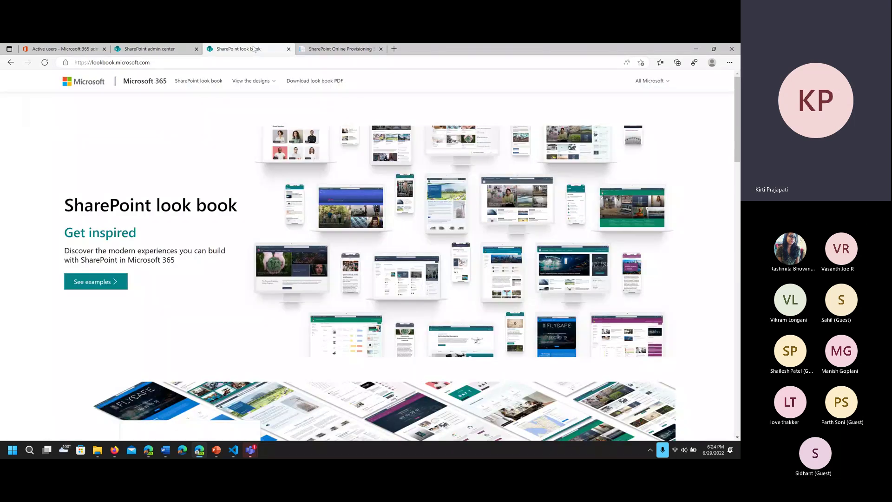
left_click(185, 64)
left_click(66, 133)
scroll(119, 258, "down", 2)
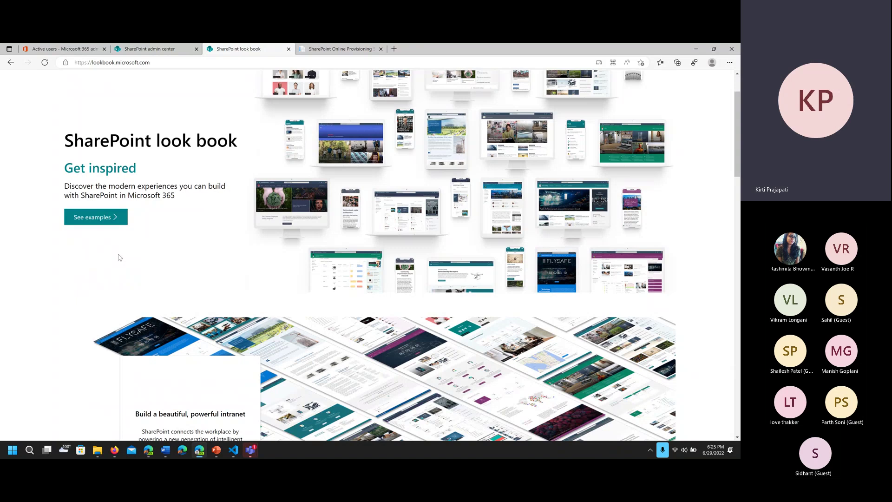
scroll(119, 258, "down", 1)
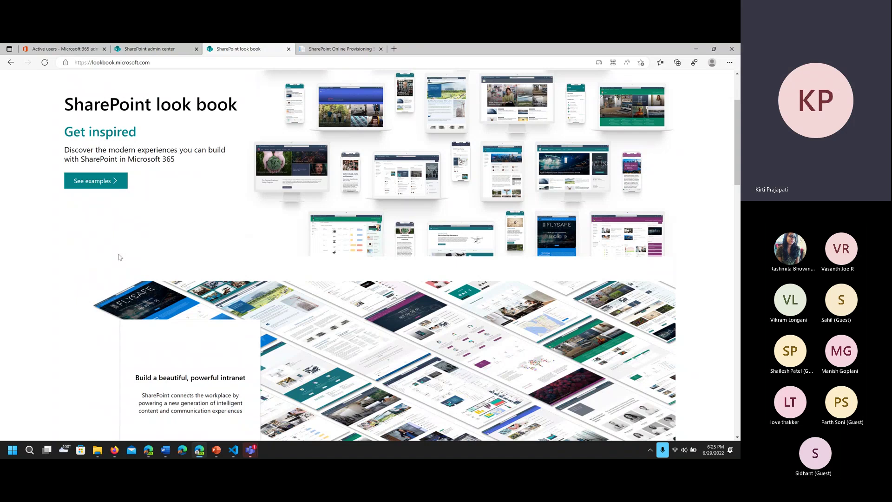
scroll(118, 255, "down", 1)
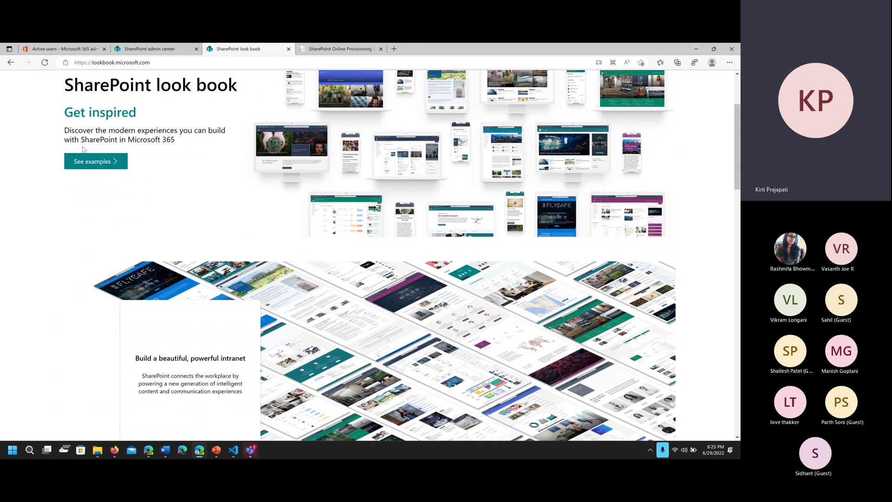
scroll(51, 349, "down", 4)
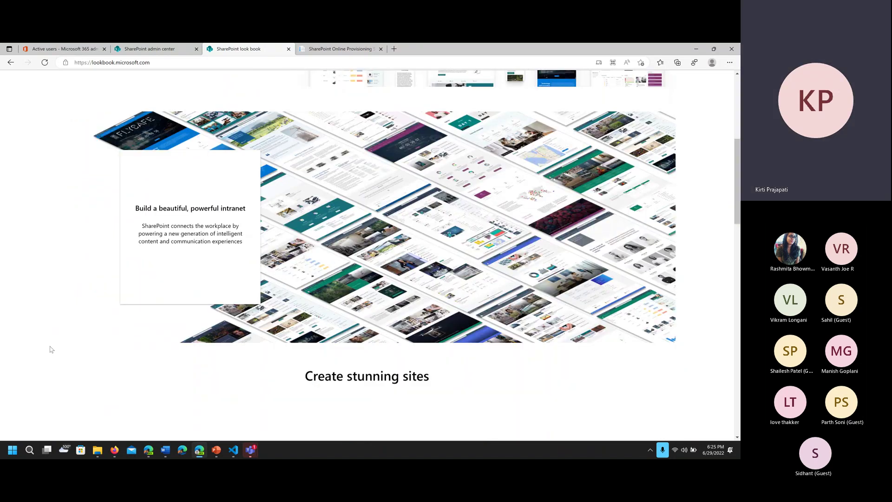
scroll(51, 350, "up", 3)
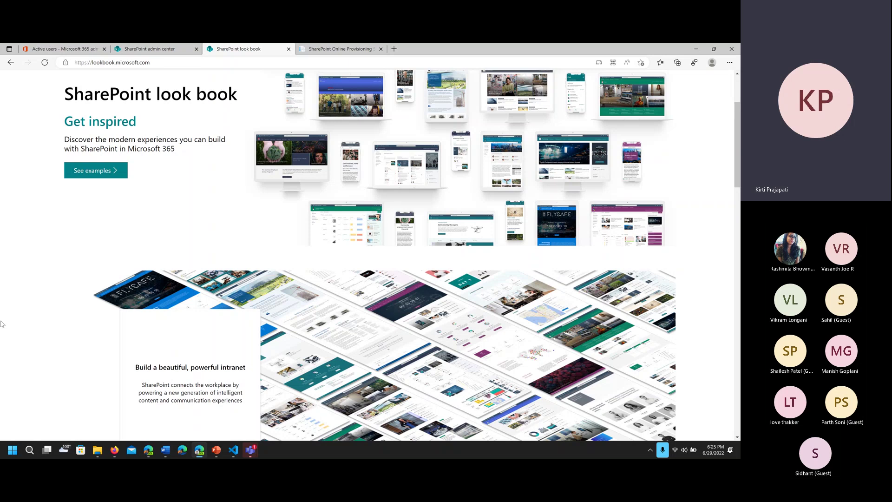
scroll(97, 221, "up", 2)
key("ctrl+l")
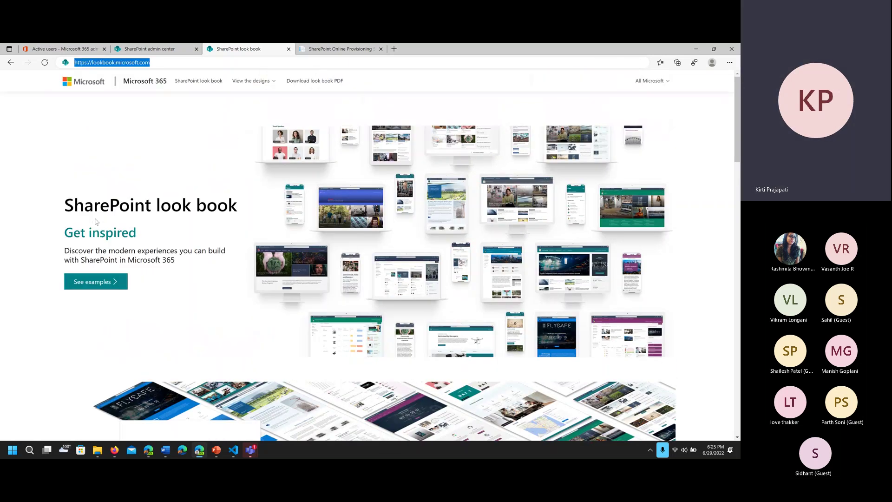
Browse the look book's Organization examples, open The Perspective design and start adding it to the tenant.
left_click(103, 289)
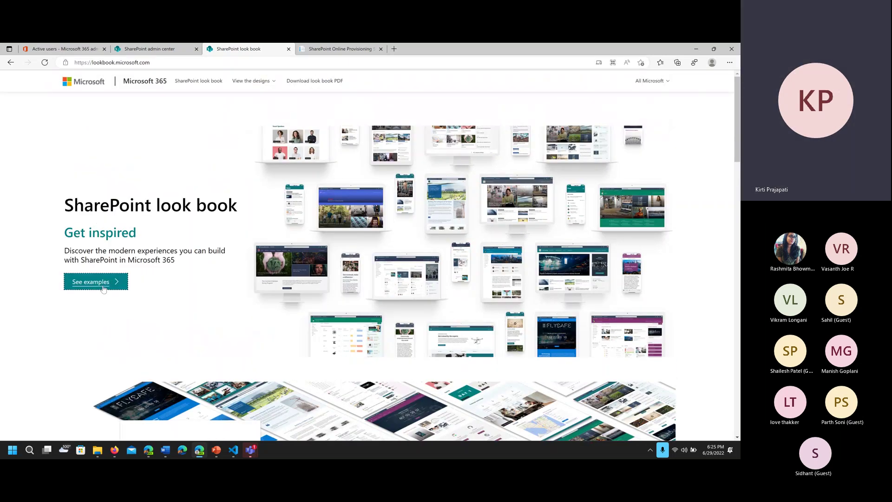
left_click(104, 289)
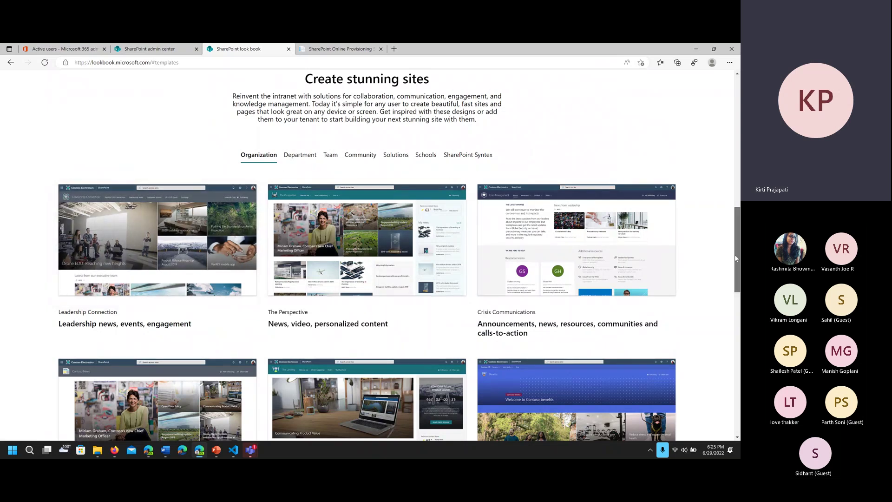
scroll(735, 255, "down", 7)
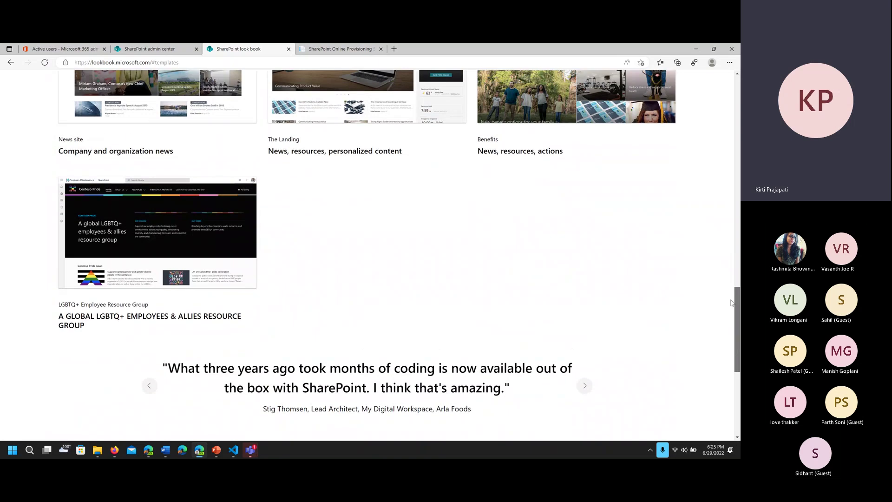
scroll(731, 293, "up", 3)
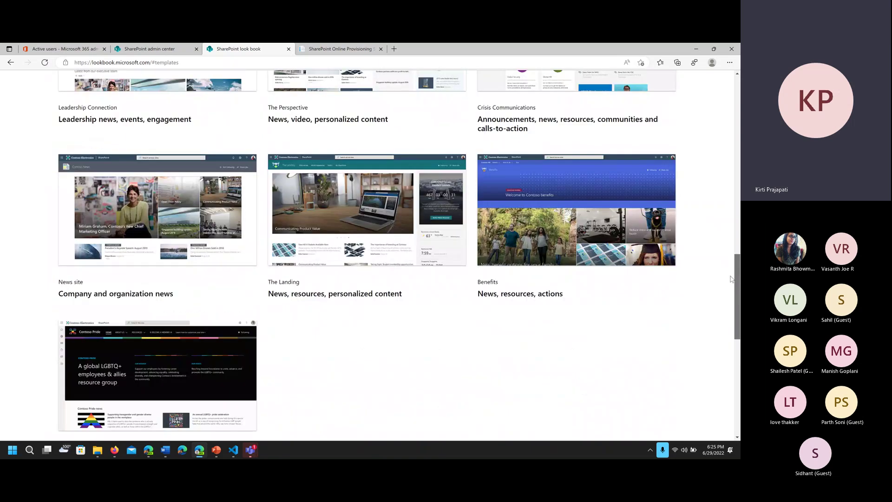
scroll(731, 279, "up", 4)
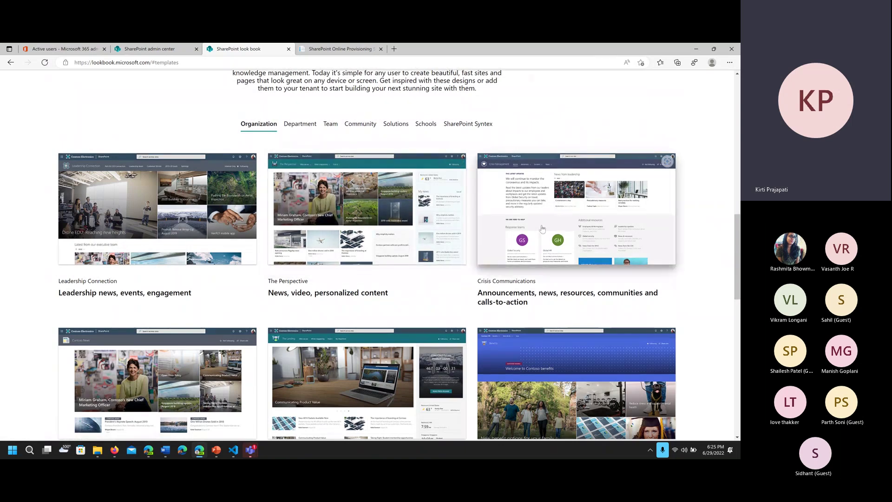
left_click(375, 226)
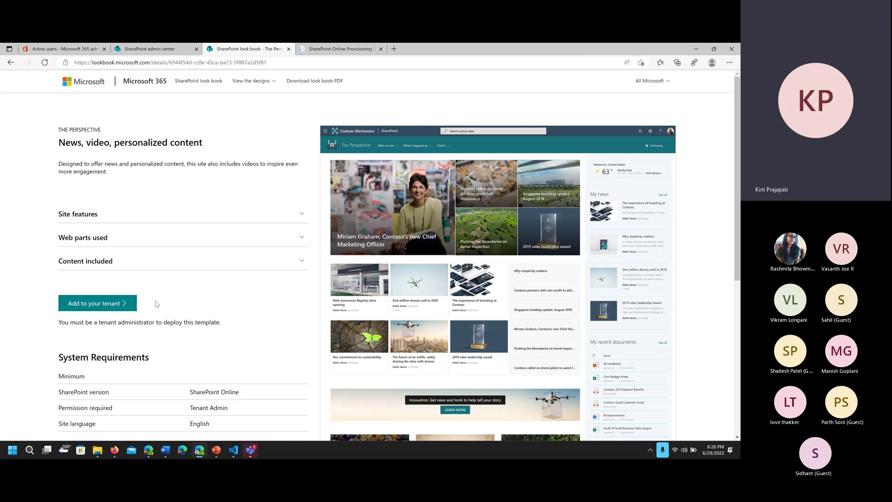
left_click(111, 305)
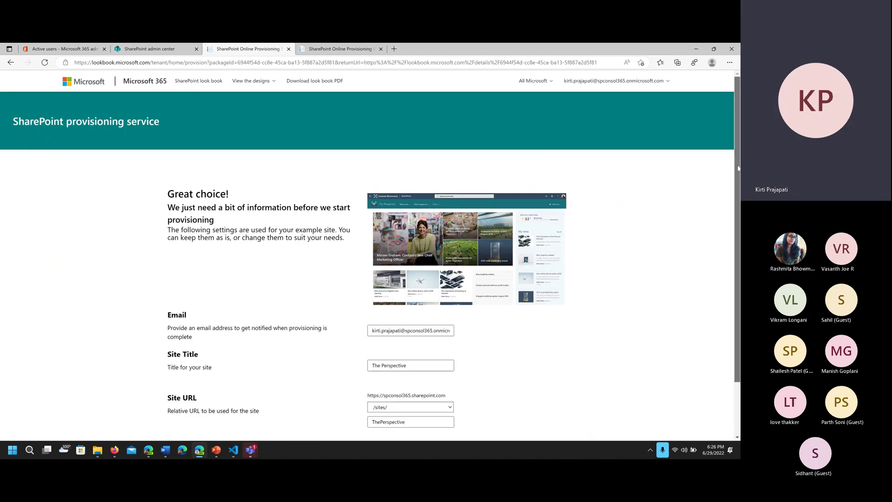
Review the notification email, site title and site URL options in The Perspective's provisioning form.
scroll(110, 305, "down", 2)
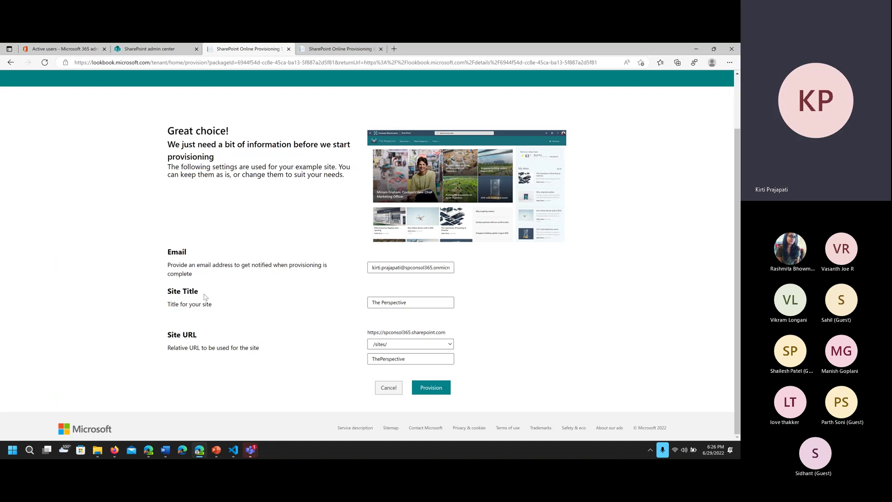
left_click(414, 302)
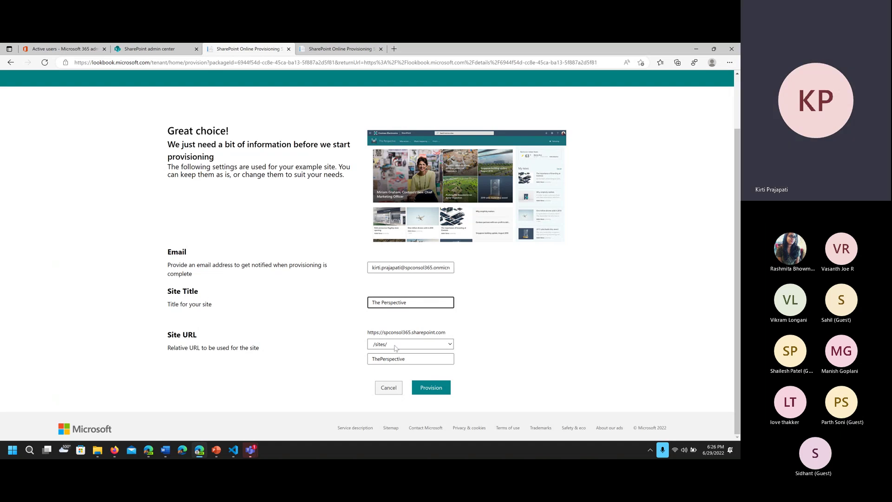
left_click(451, 345)
left_click(451, 346)
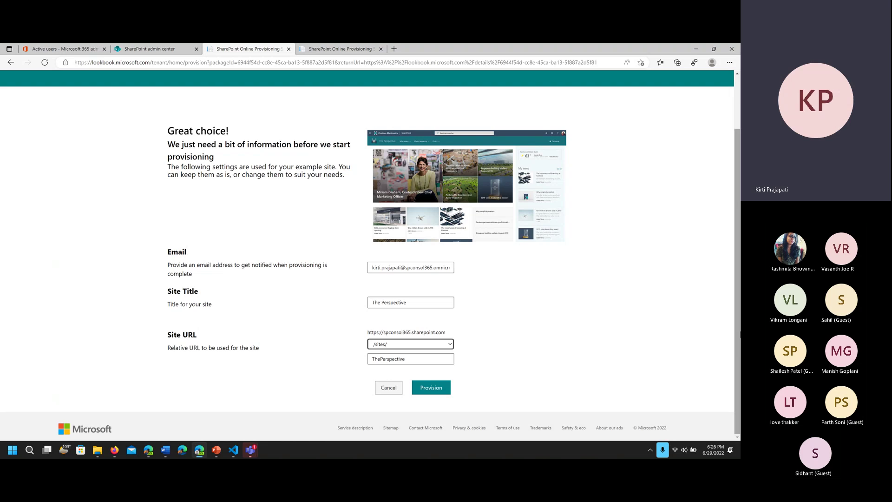
left_click_drag(739, 336, 739, 222)
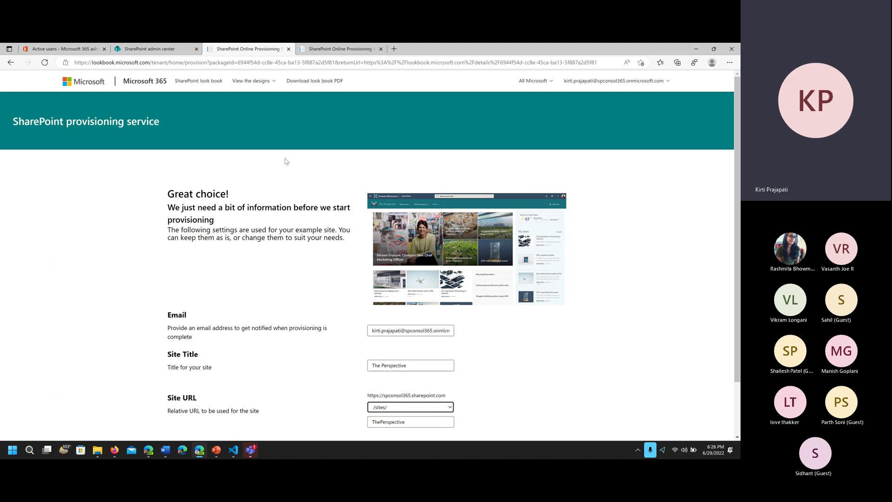
Copy the GlobalSales site URL from the Sales site's provisioning page and open it in a new browser tab.
left_click(340, 50)
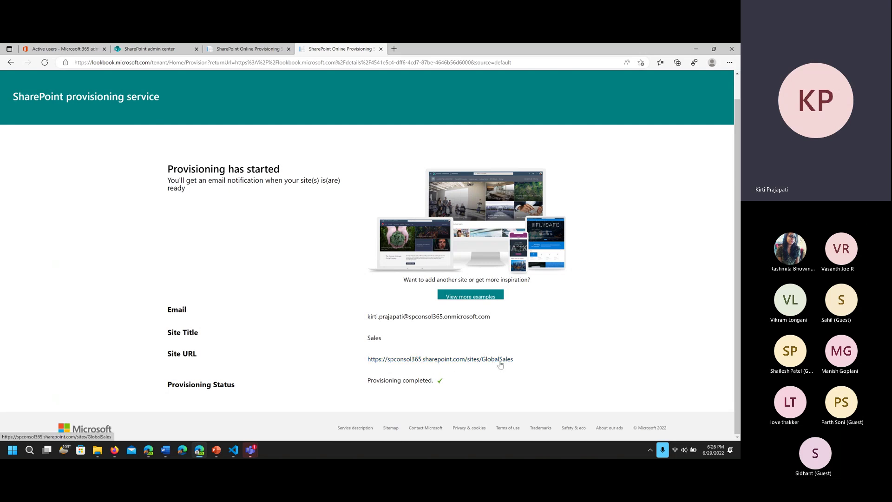
left_click_drag(514, 360, 368, 360)
key("ctrl+c")
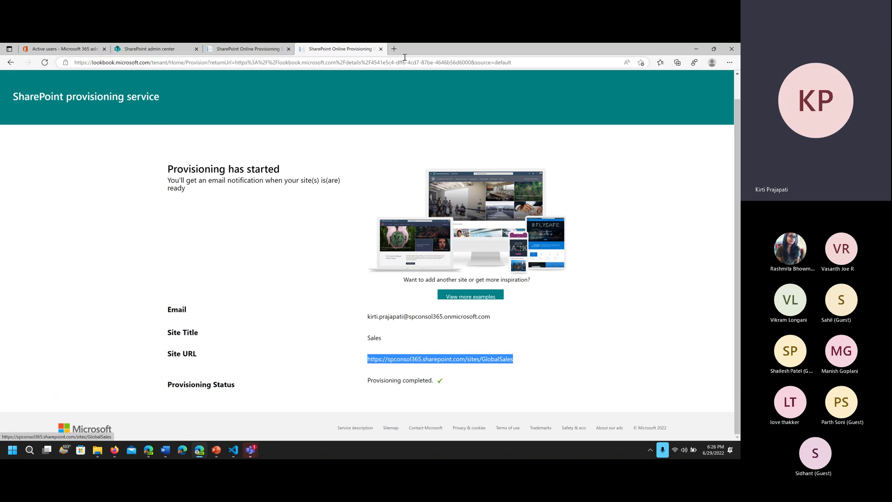
left_click(394, 48)
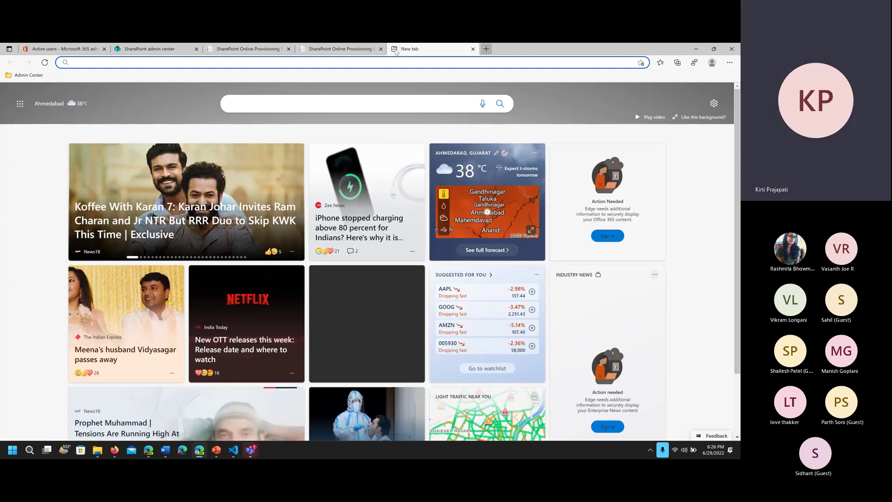
key("ctrl+v")
key("Return")
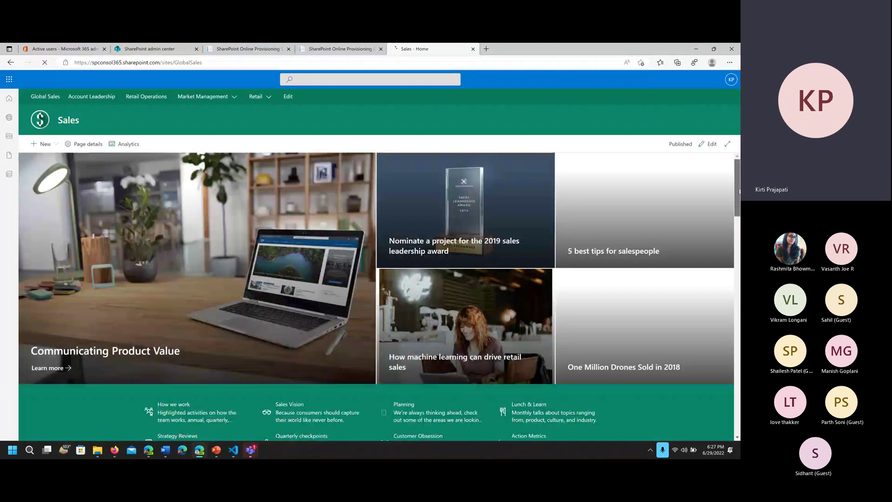
Dismiss the Next steps pane and look over the Sales site's home page content.
left_click_drag(739, 192, 739, 249)
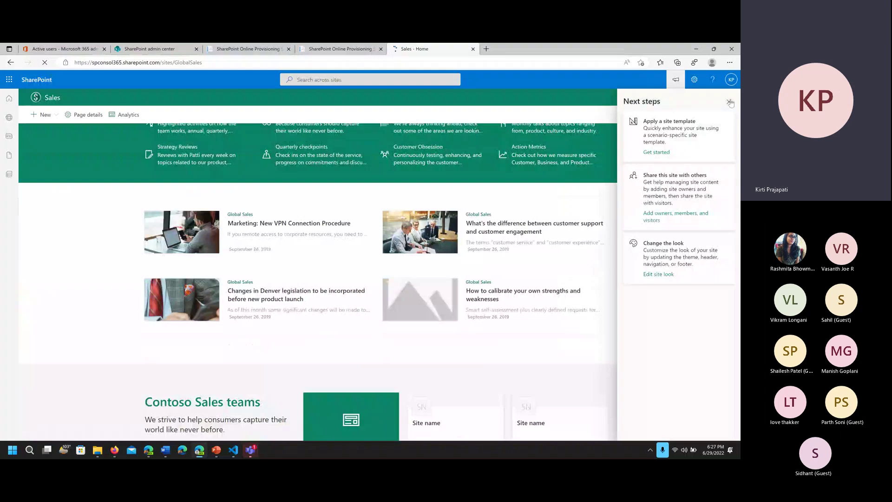
left_click(729, 102)
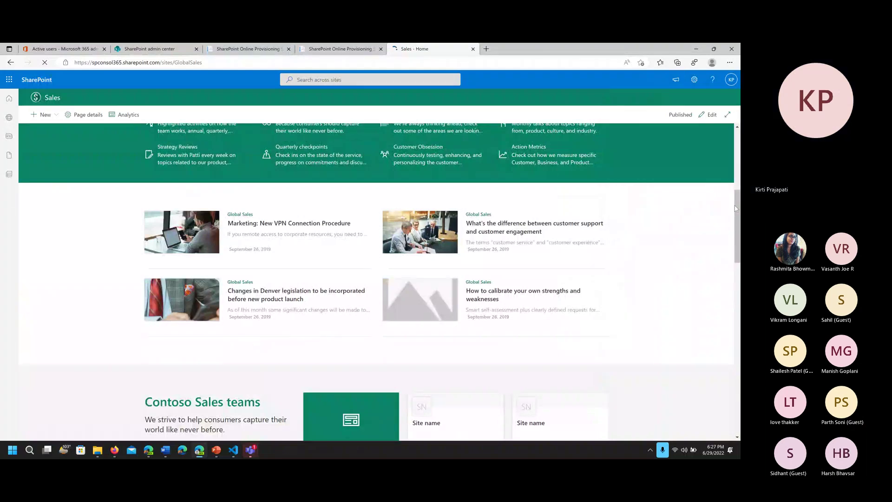
left_click_drag(738, 210, 739, 186)
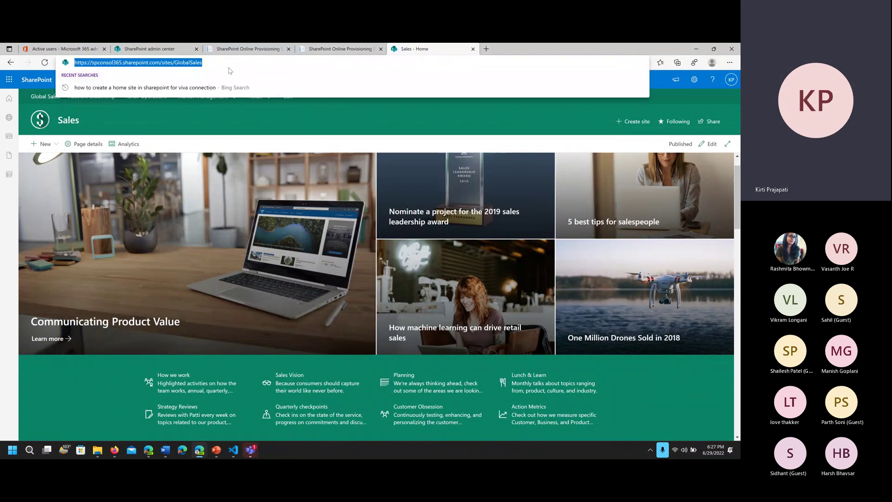
left_click(250, 50)
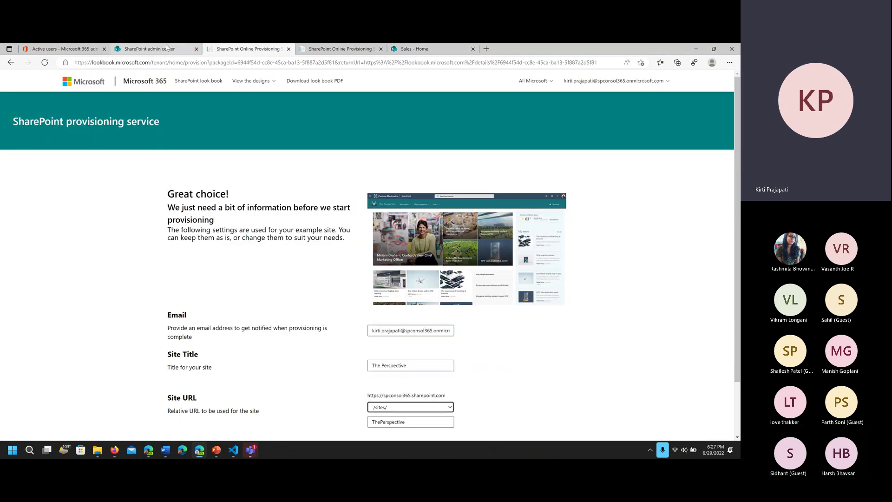
left_click(166, 48)
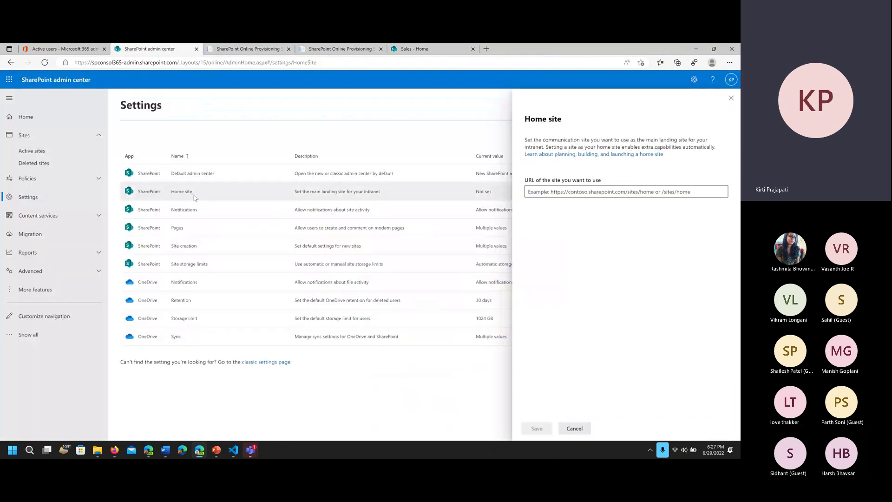
left_click(536, 193)
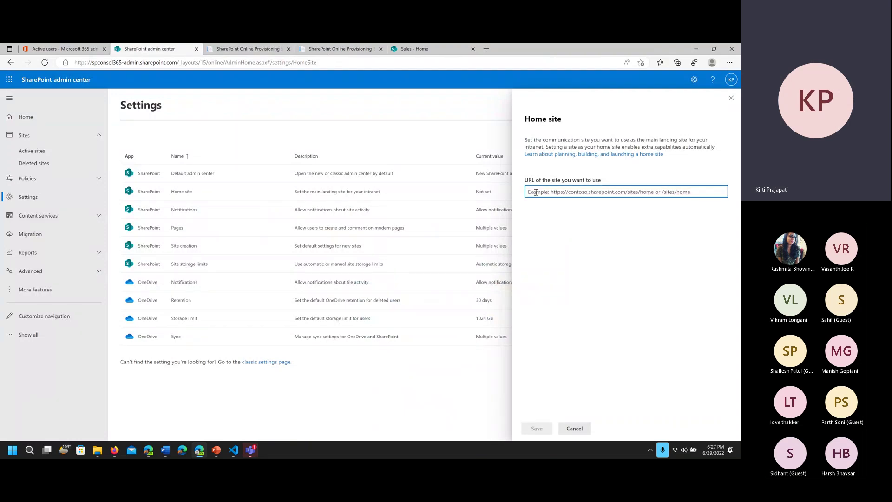
key("ctrl+v")
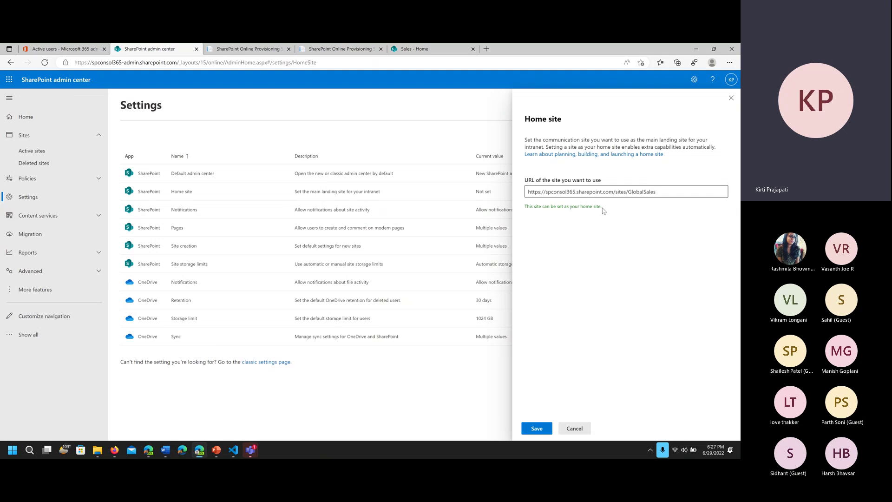
left_click(535, 430)
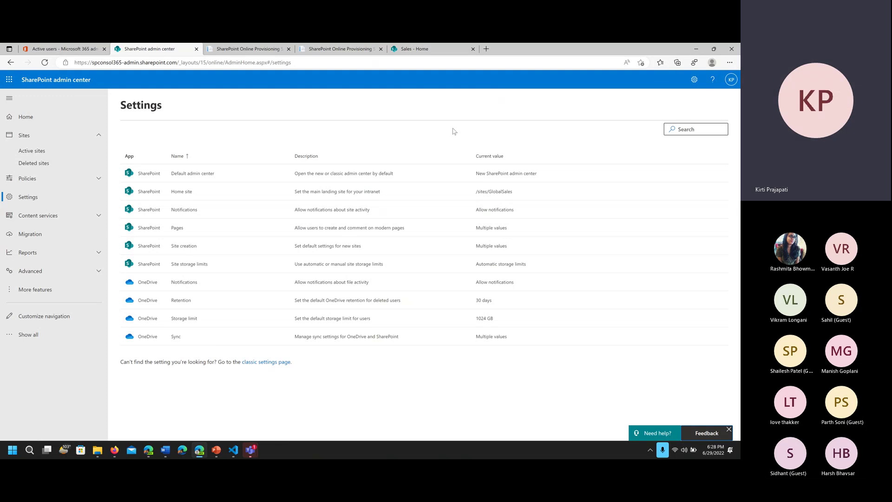
Check the Sales site's settings options and reload the site to pick up its home site status.
left_click(432, 50)
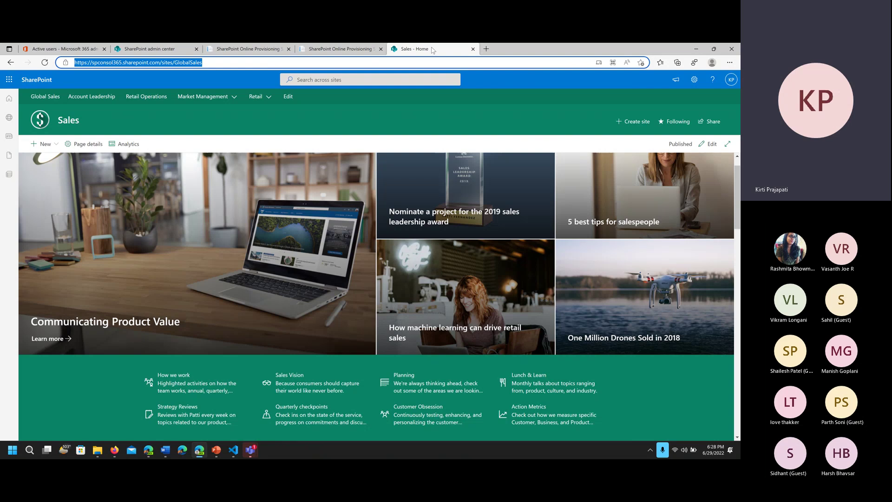
left_click(694, 80)
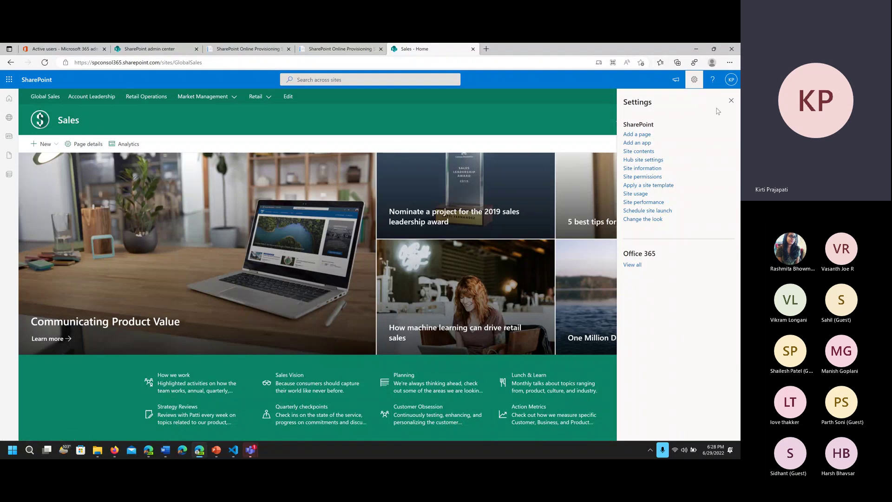
left_click(731, 101)
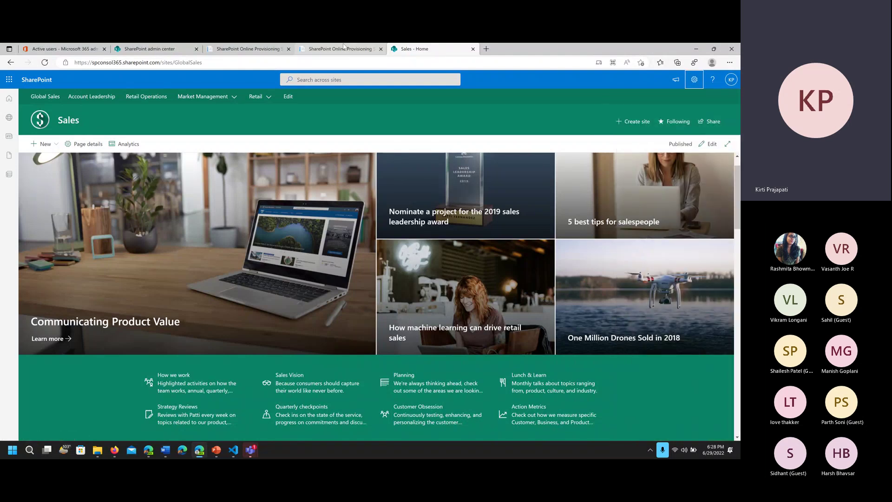
left_click(250, 49)
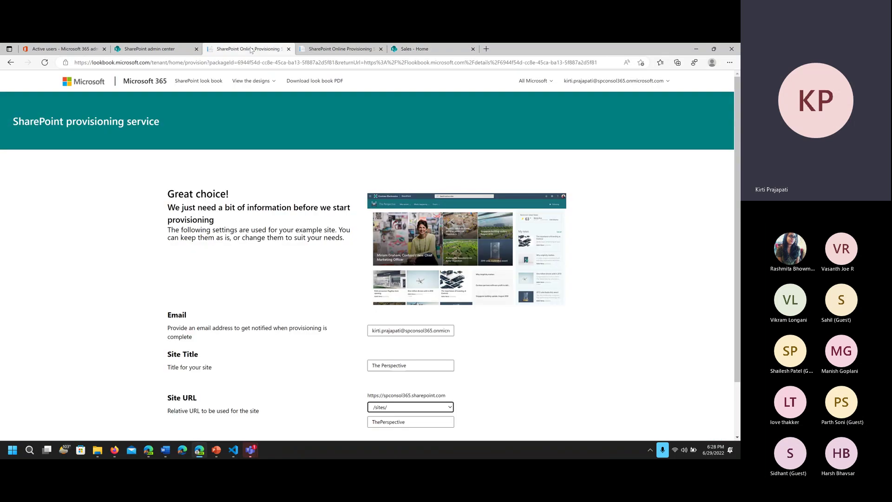
left_click(165, 51)
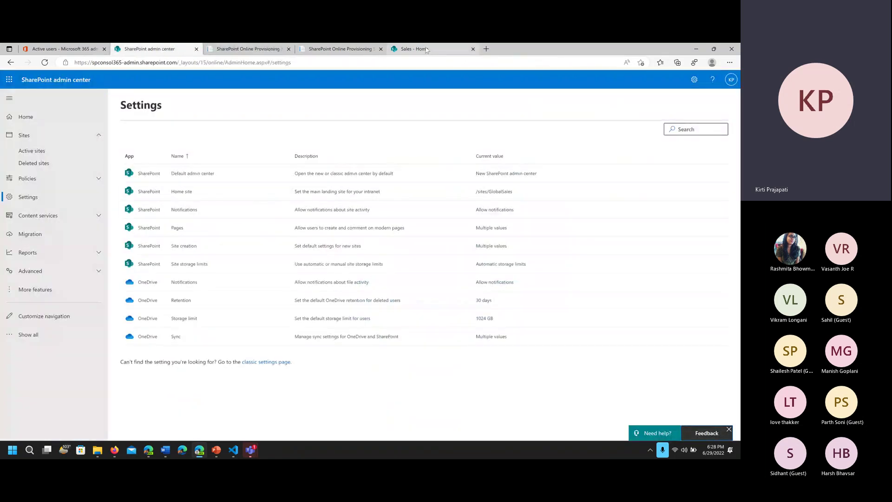
left_click(426, 50)
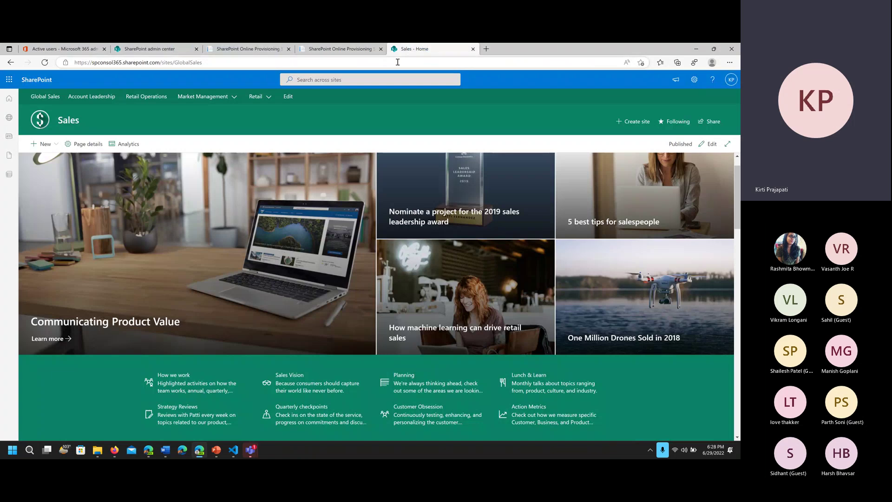
left_click(398, 62)
key("Return")
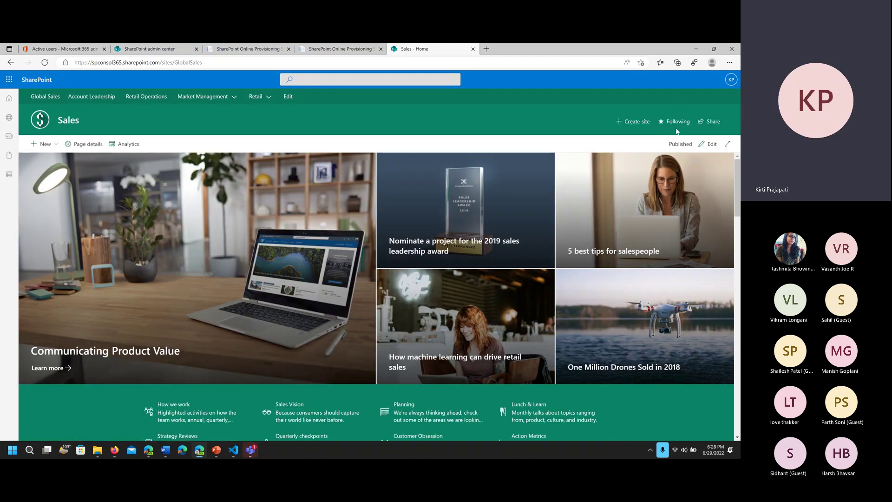
Enable global navigation in the Sales site's settings with hub or global navigation as the source, and save.
left_click(694, 80)
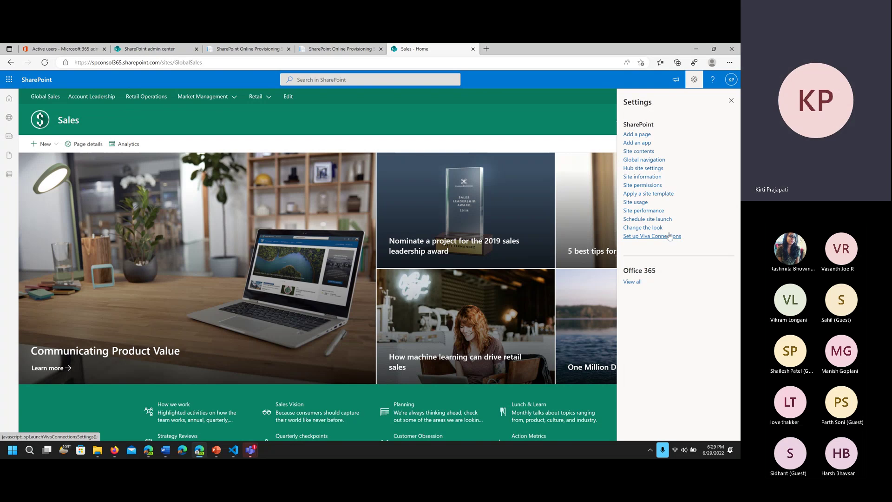
left_click(646, 161)
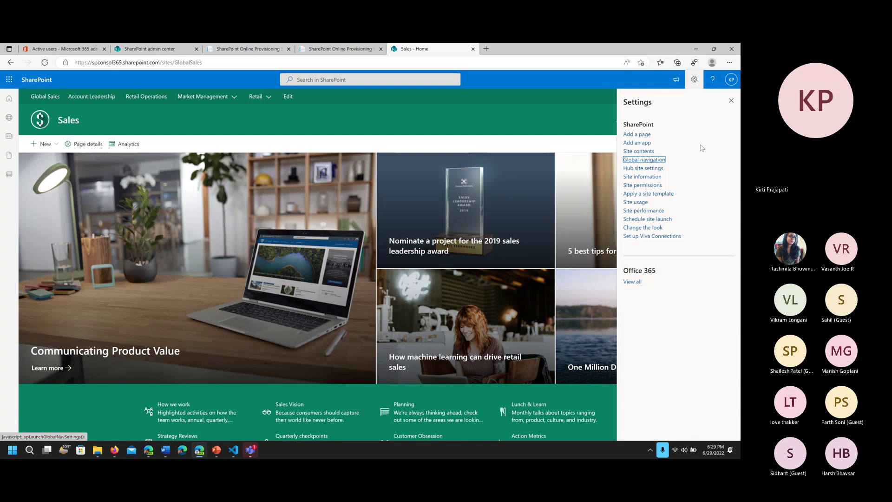
left_click(730, 103)
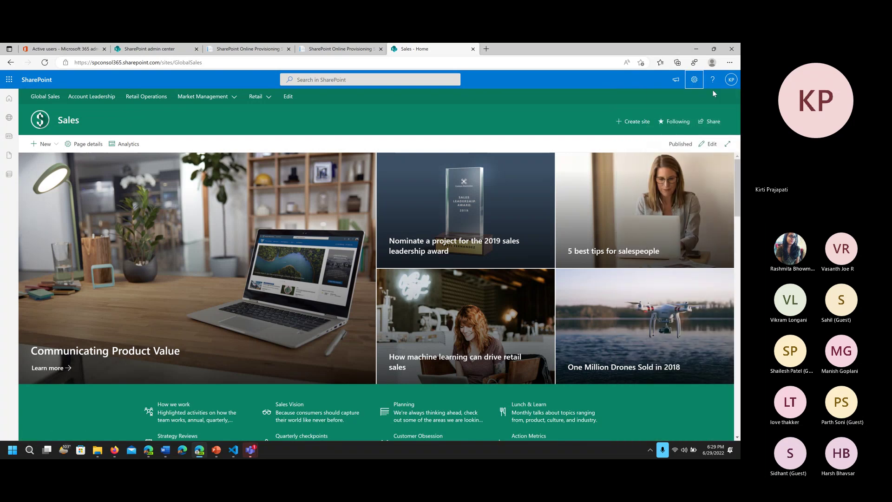
left_click(695, 80)
left_click(653, 161)
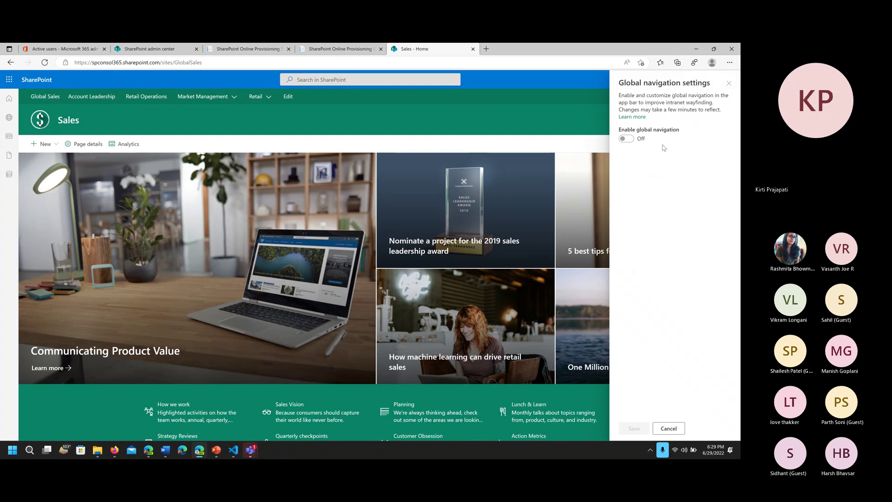
left_click(628, 139)
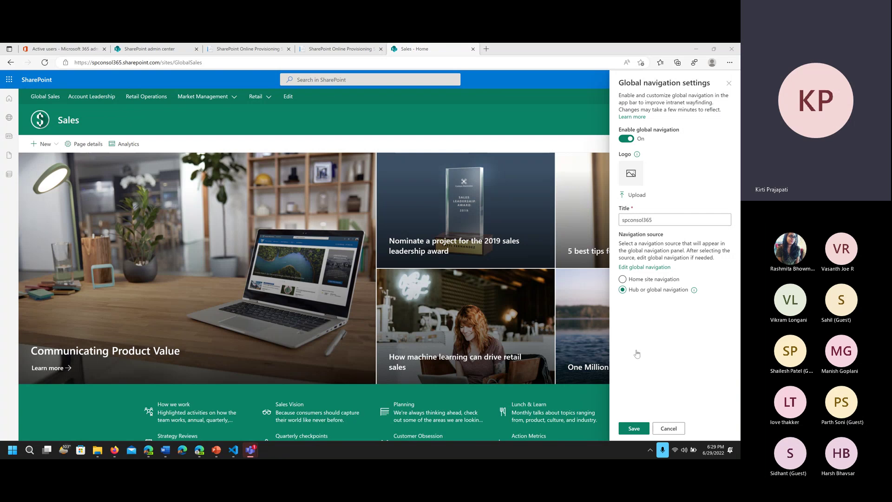
left_click(634, 429)
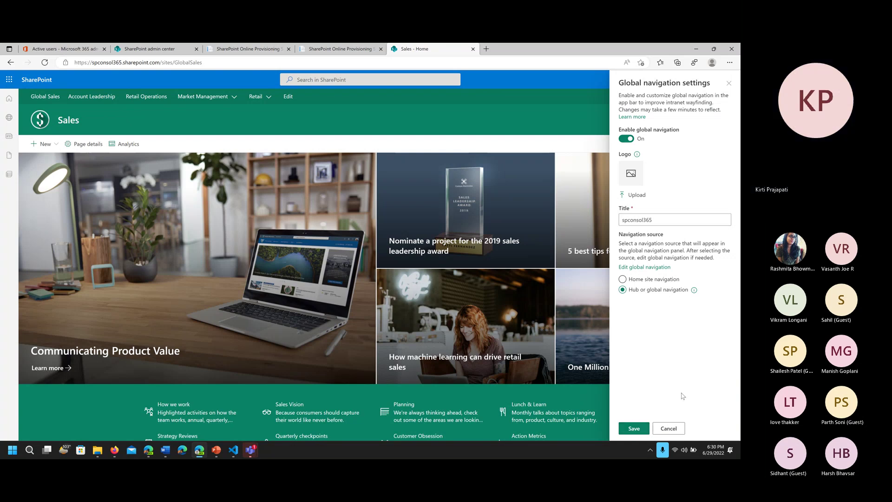
left_click(634, 430)
left_click(729, 83)
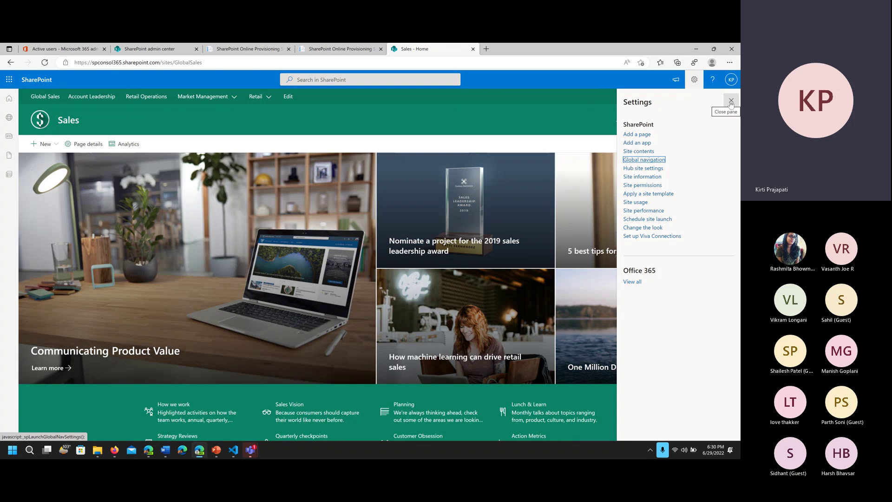
Create the Viva Connections dashboard from the Sales site's settings and show it in desktop layout.
left_click(645, 237)
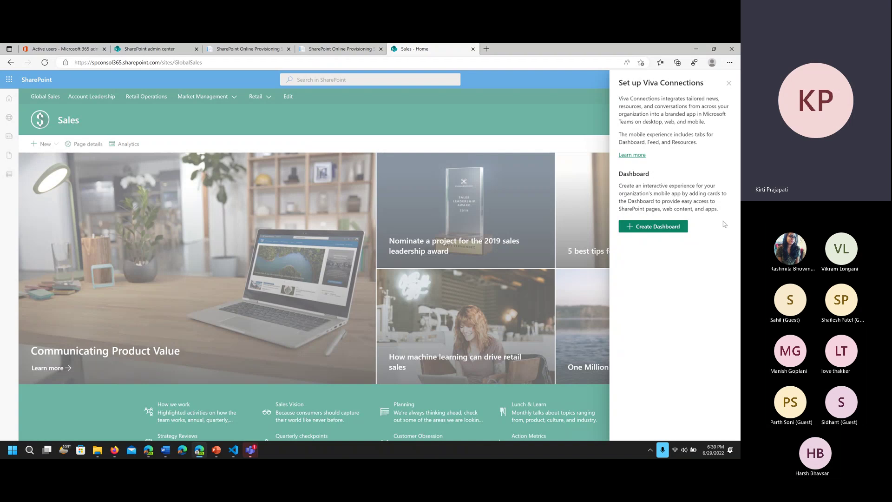
left_click(657, 226)
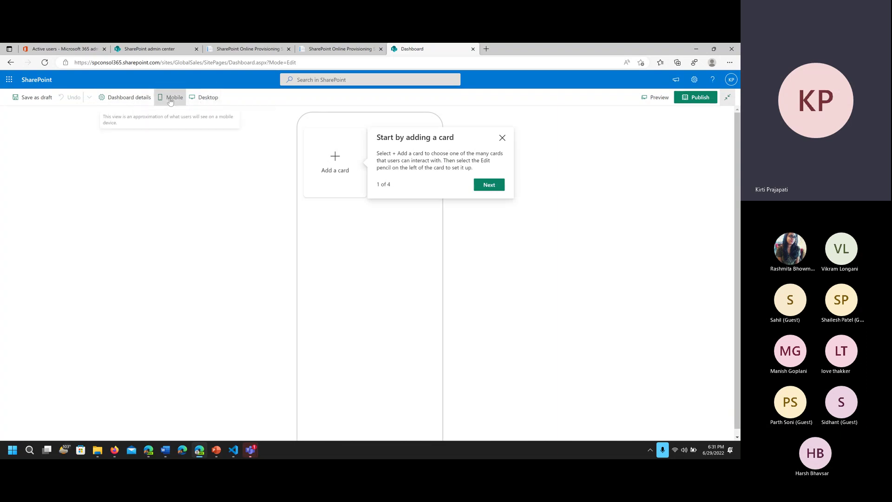
left_click(212, 103)
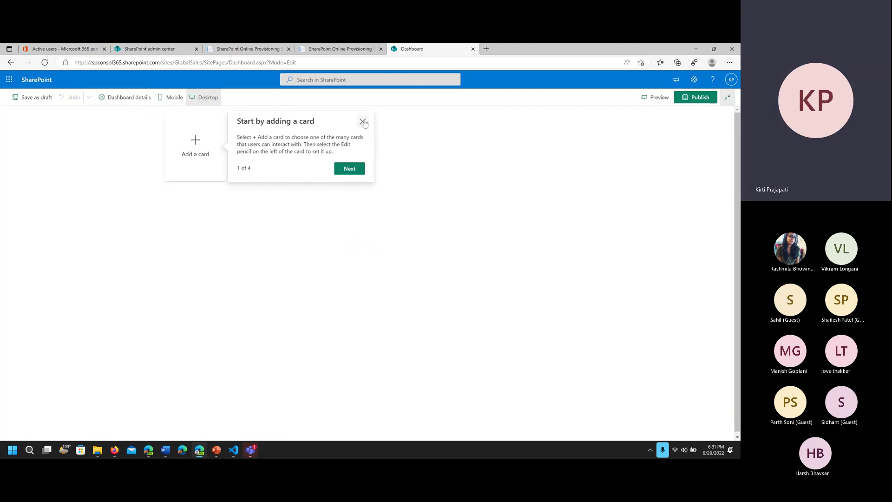
Dismiss the dashboard's introductory hints and end the guided tour.
left_click(363, 122)
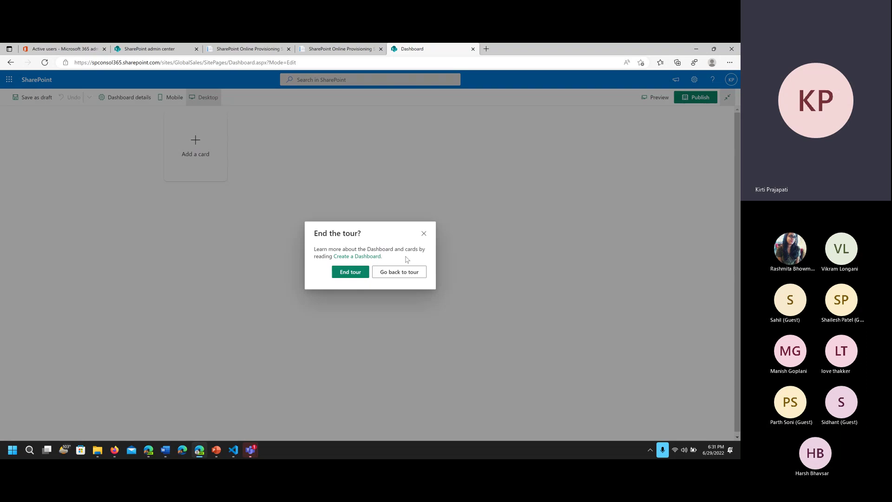
left_click(424, 234)
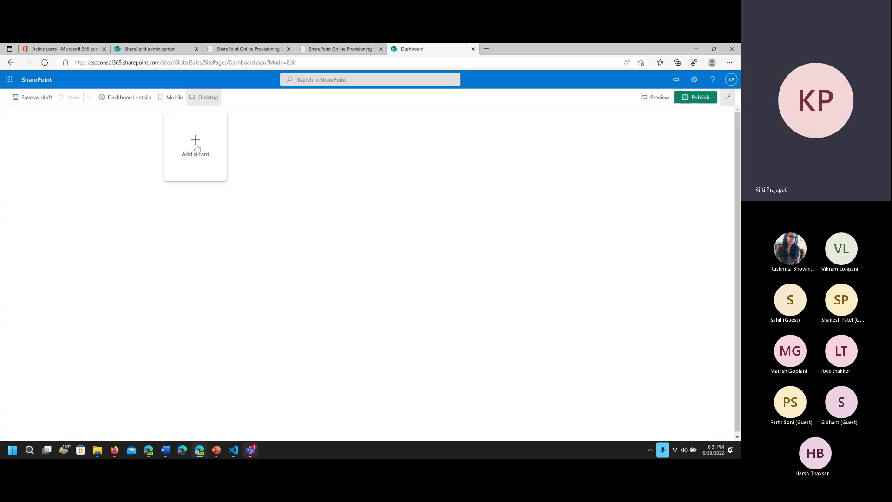
left_click(196, 146)
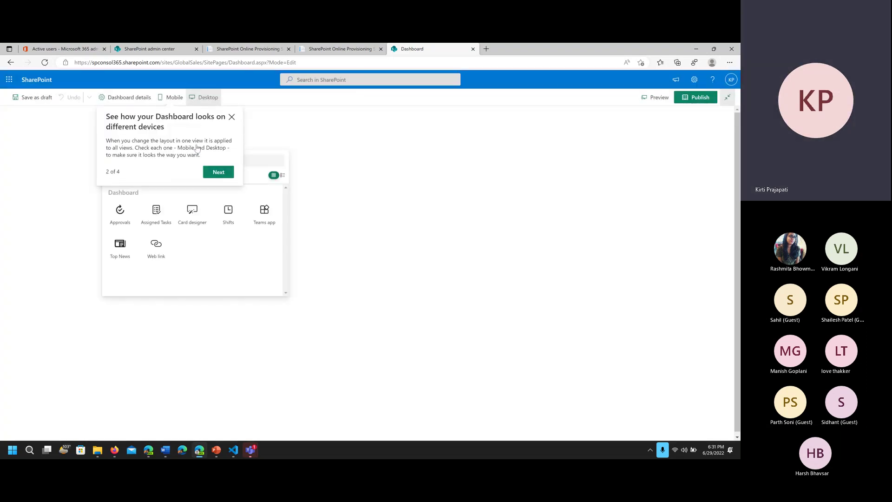
left_click(231, 117)
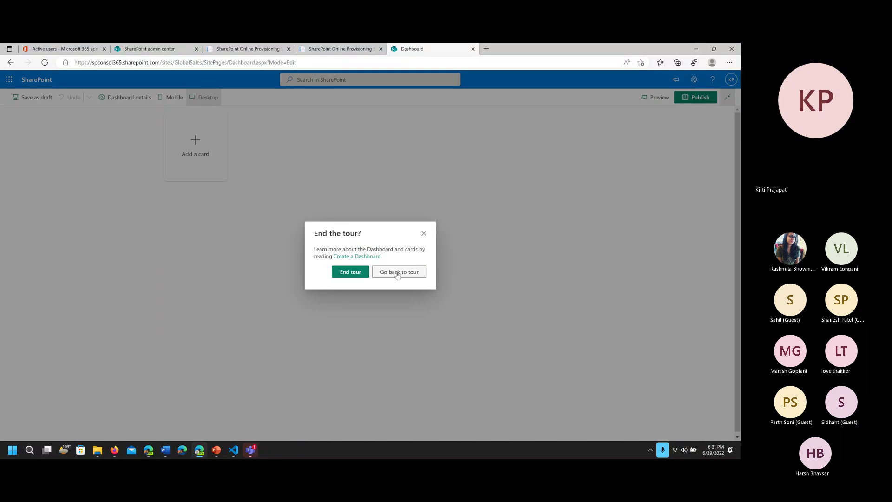
left_click(355, 272)
Add a Web link card to the dashboard and open its properties for editing.
left_click(211, 136)
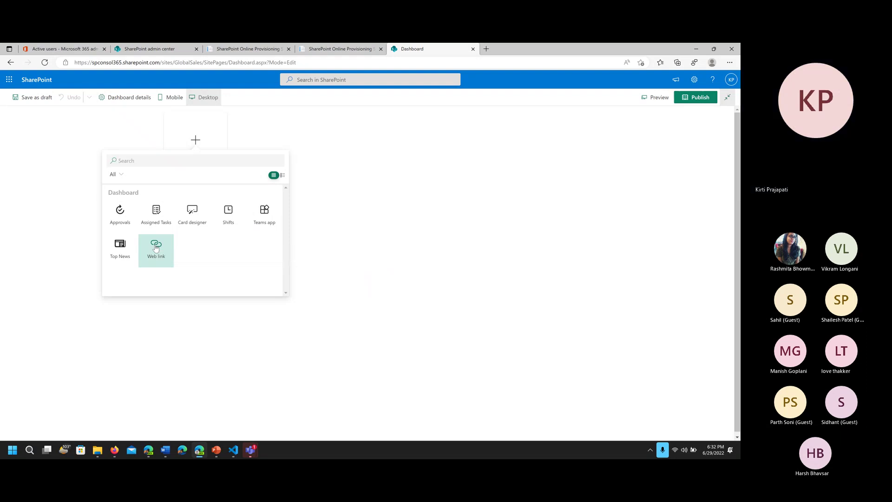
left_click(156, 247)
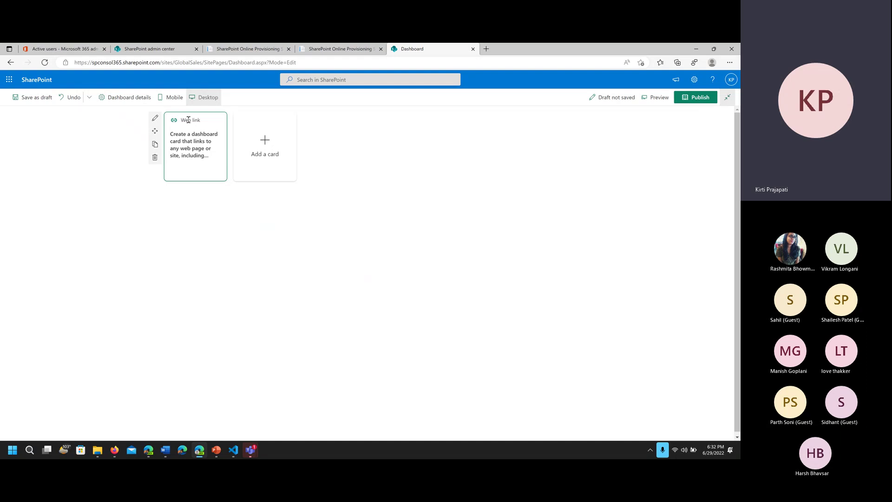
left_click(154, 118)
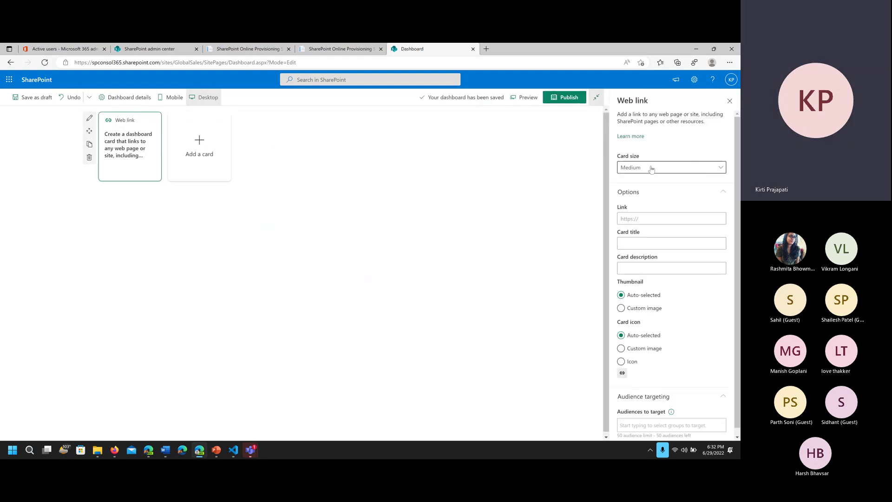
Try the Large card size on the Web link card and return it to Medium.
left_click(652, 168)
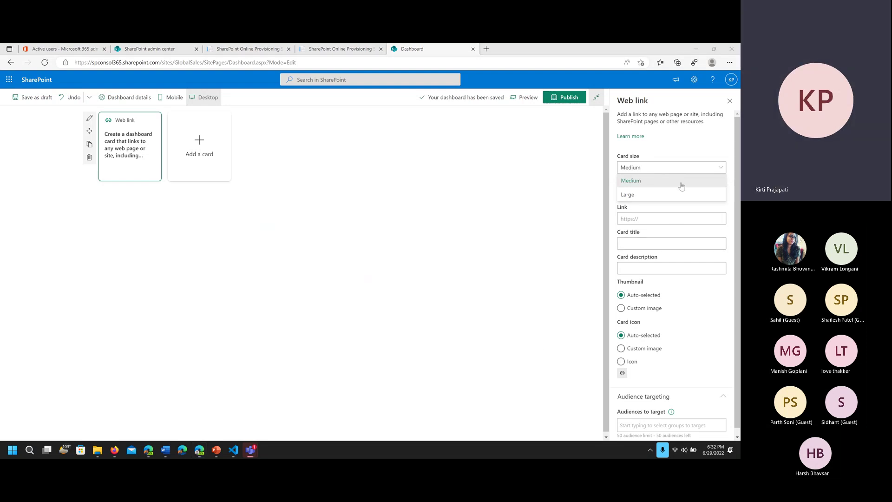
left_click(672, 156)
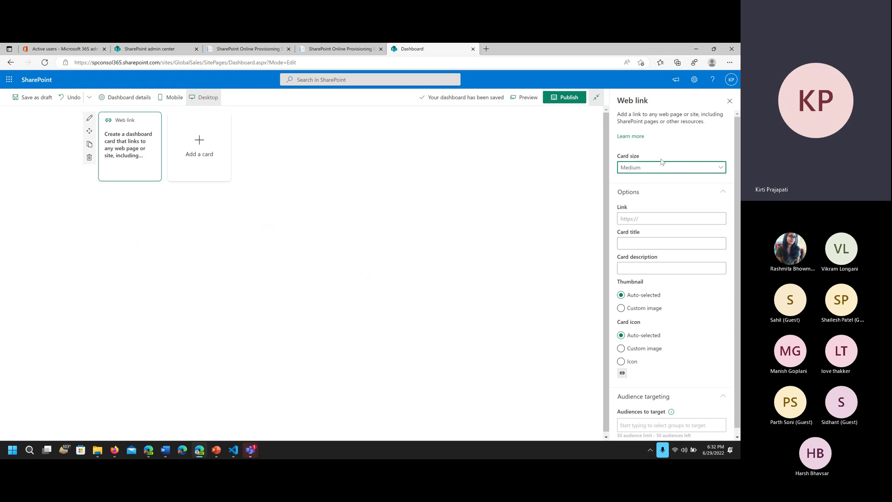
left_click(720, 170)
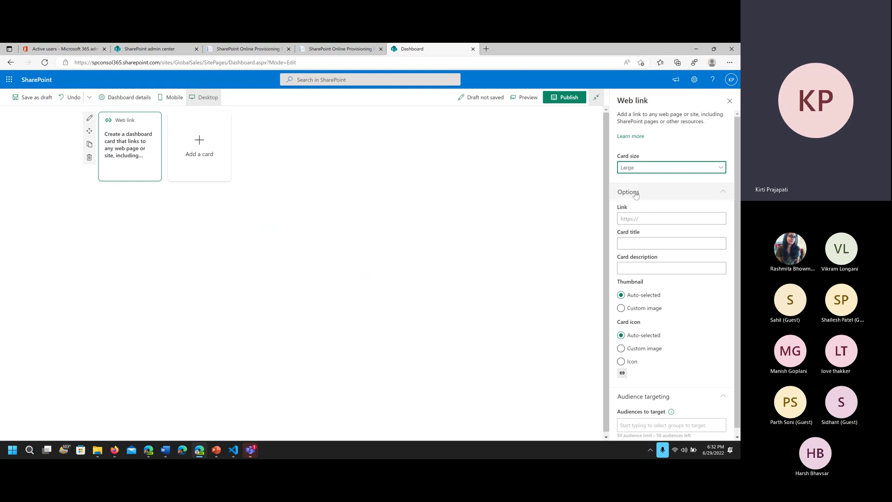
left_click(639, 197)
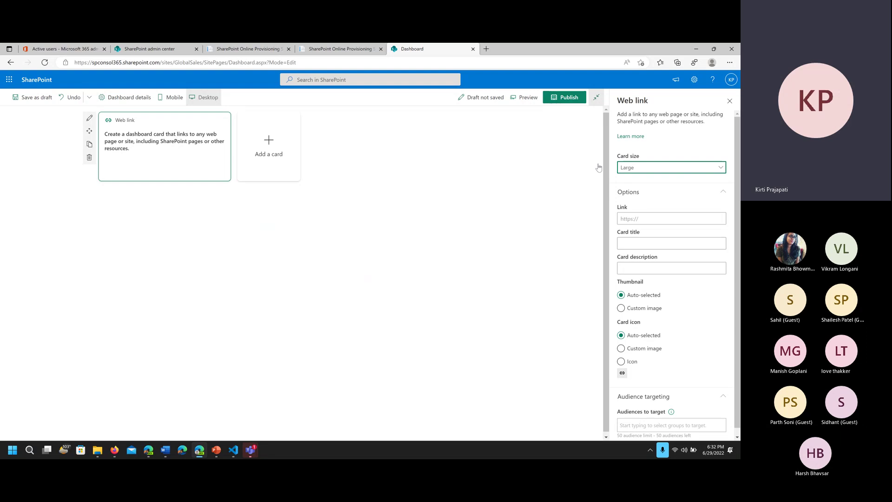
left_click(648, 168)
left_click(634, 188)
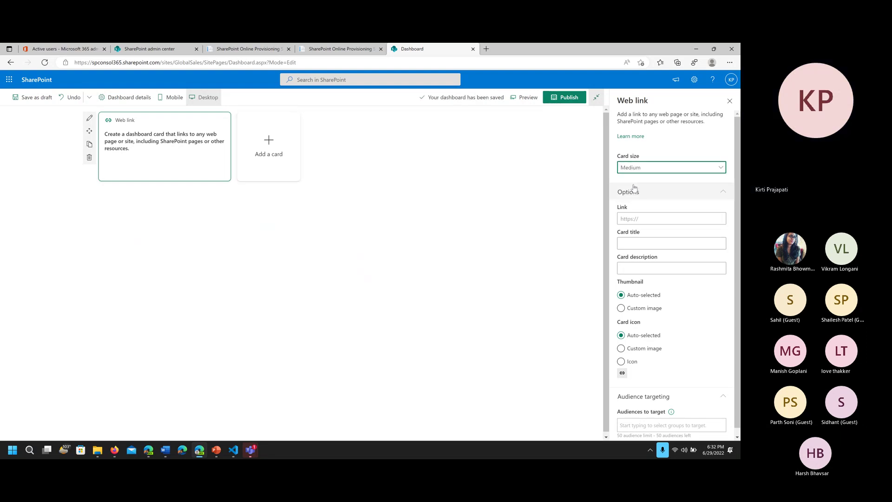
left_click(646, 219)
type("https")
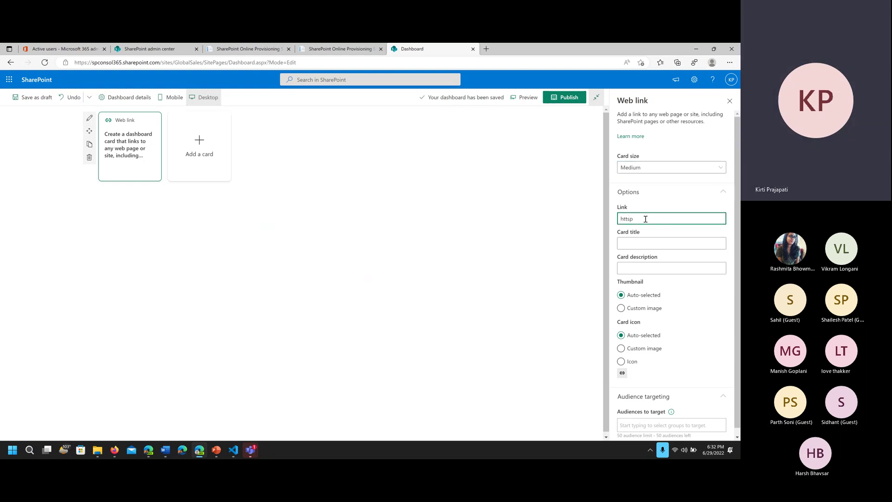
key("BackSpace")
type("ps://www.spconsol.com")
key("Tab")
type("SPConsol")
key("Tab")
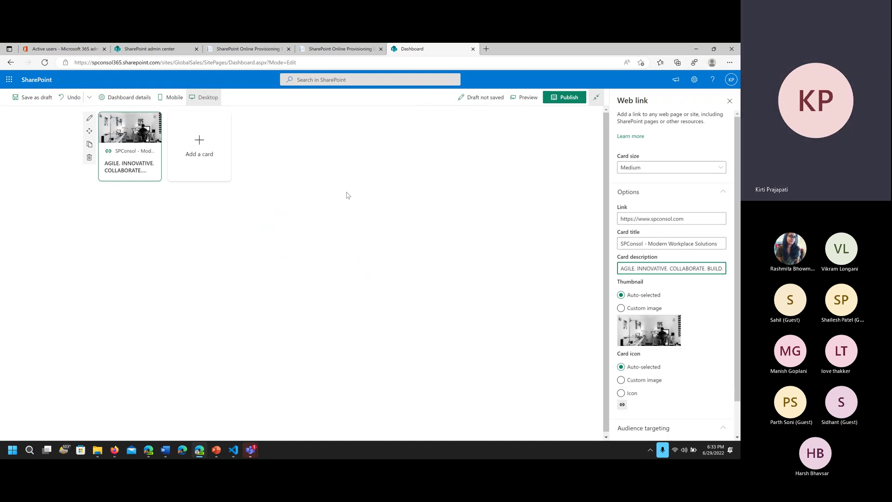
left_click(695, 217)
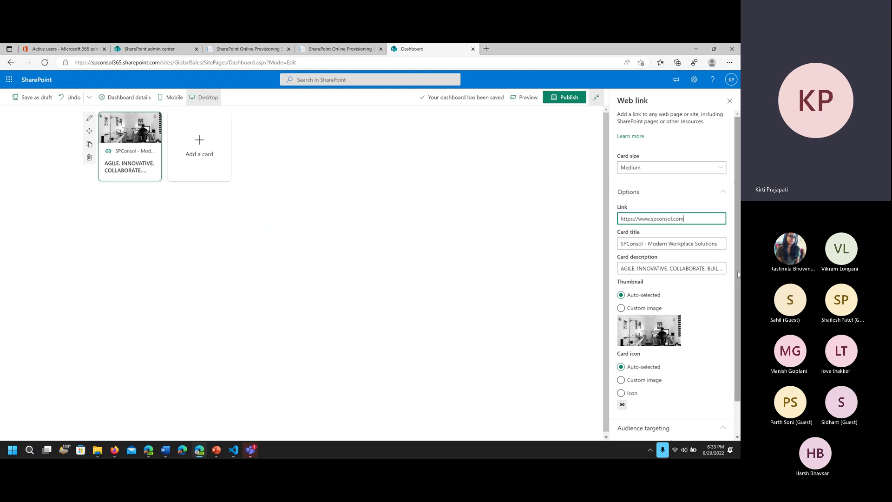
Set the Web link card's size to Large and look over its audience targeting option.
scroll(738, 274, "down", 1)
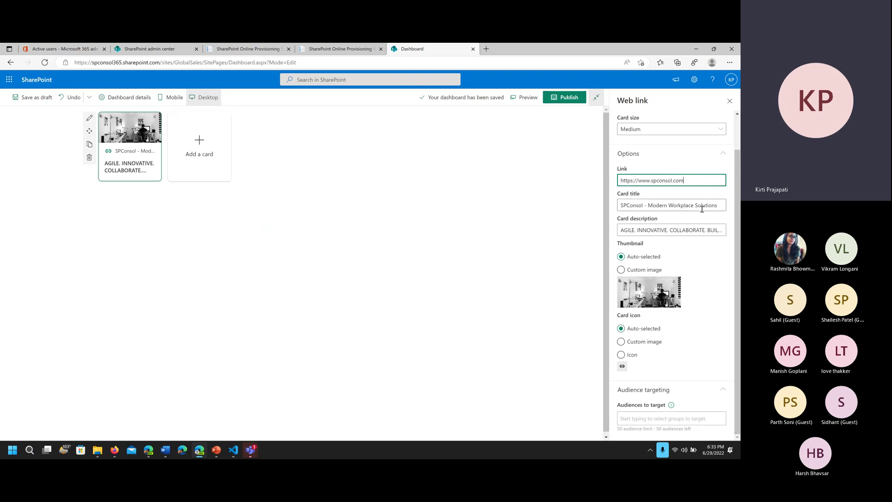
left_click(671, 129)
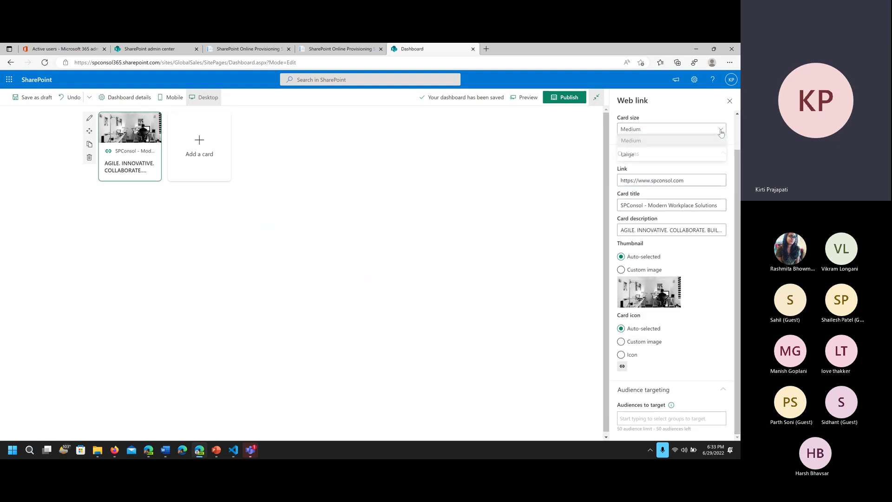
left_click(663, 157)
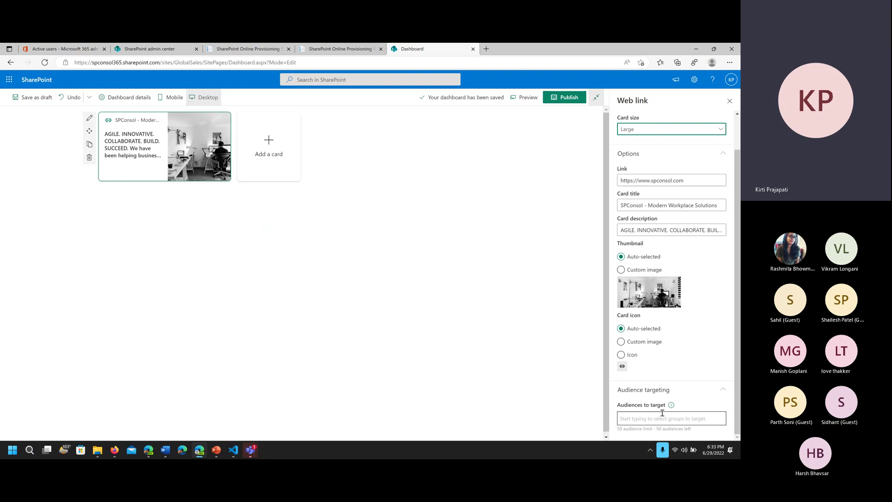
left_click(637, 419)
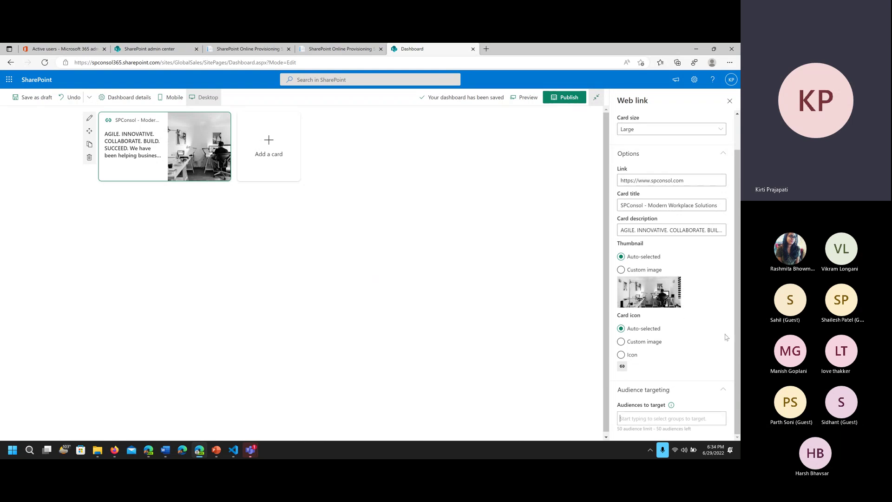
scroll(739, 336, "up", 2)
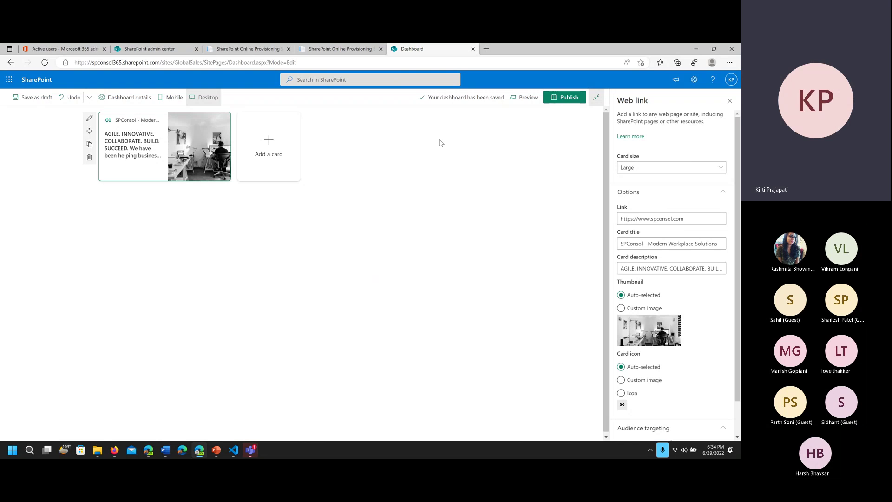
Add an Assigned Tasks card to the dashboard.
left_click(268, 146)
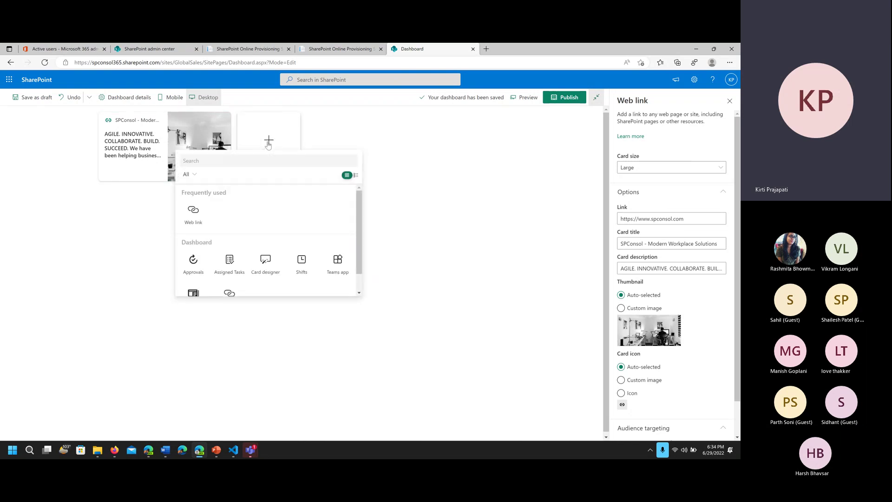
left_click(229, 263)
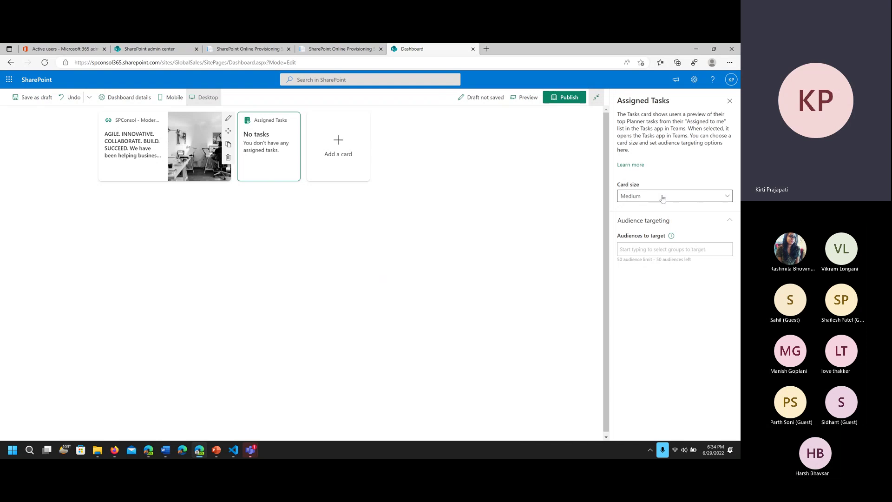
Try to find a target audience for the Assigned Tasks card by a person's name and clear the entry.
left_click(657, 248)
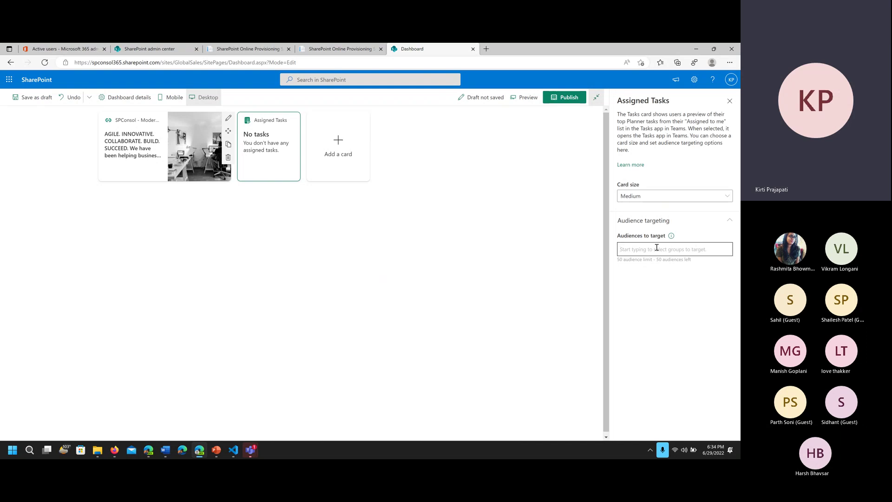
type("kir")
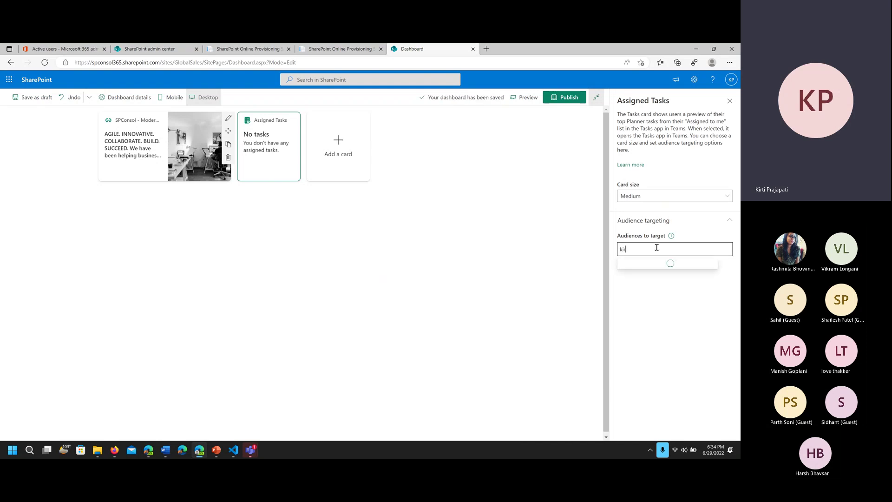
type("ti")
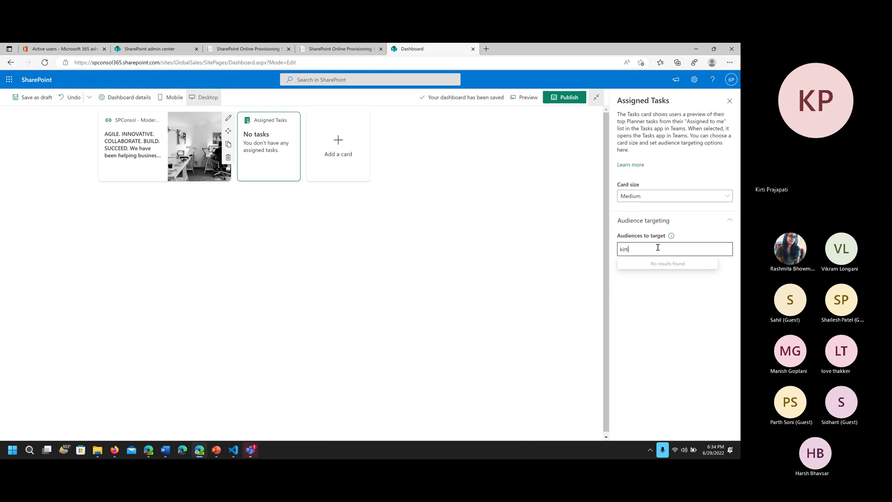
key("BackSpace")
key("BackSpace")
key("BackSpace")
key("BackSpace")
key("BackSpace")
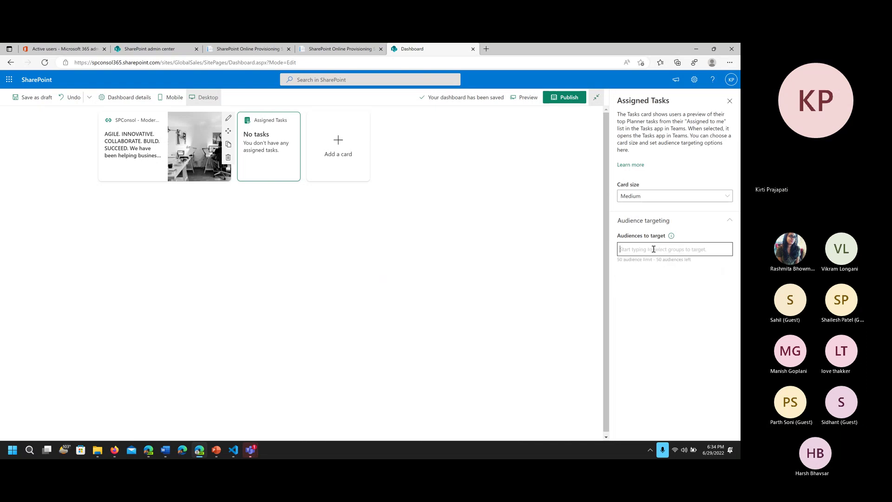
Collapse the Assigned Tasks card's audience targeting section and set the card size to Large.
left_click(725, 221)
left_click(725, 197)
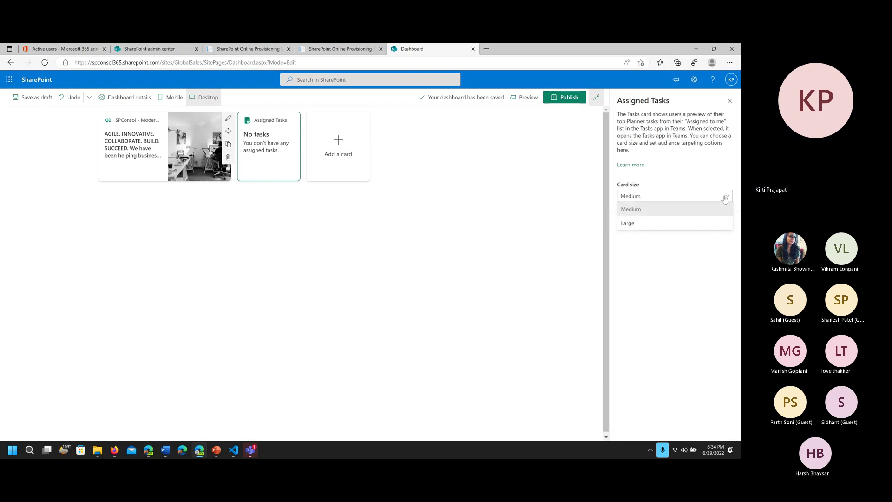
left_click(653, 224)
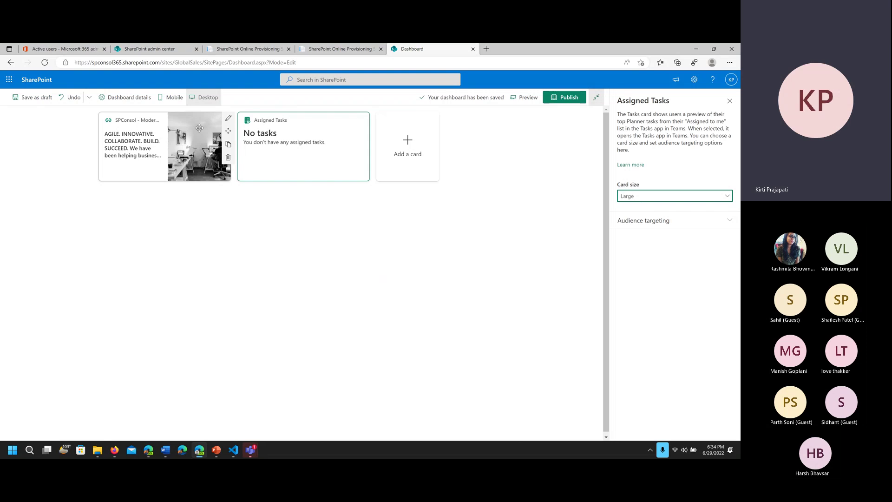
Add a Top News card to the dashboard, publish the dashboard and close the leftover properties pane.
left_click(411, 146)
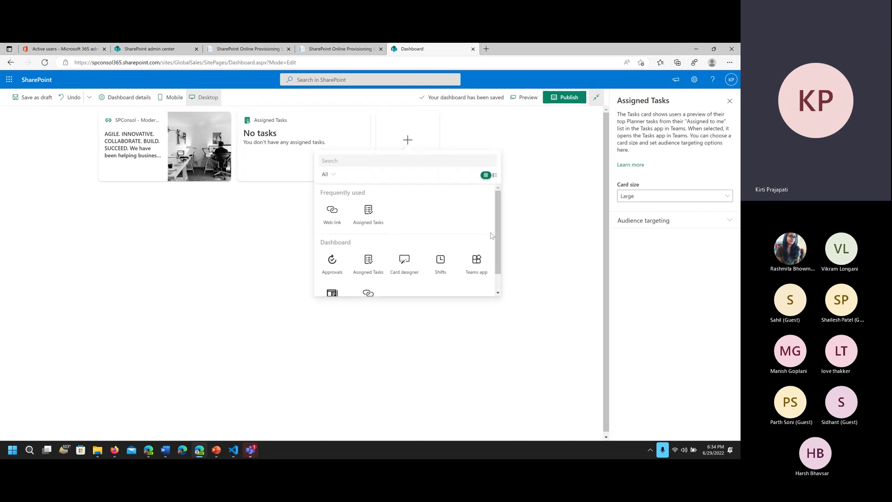
scroll(493, 237, "down", 1)
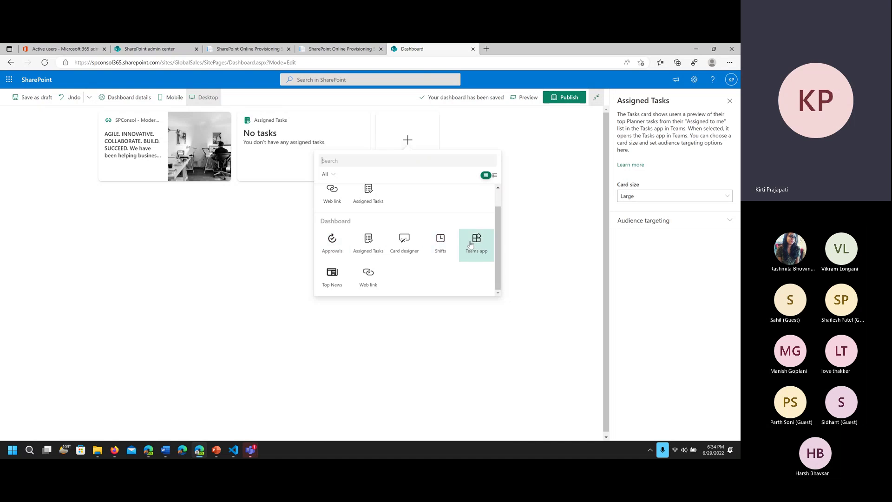
left_click(337, 283)
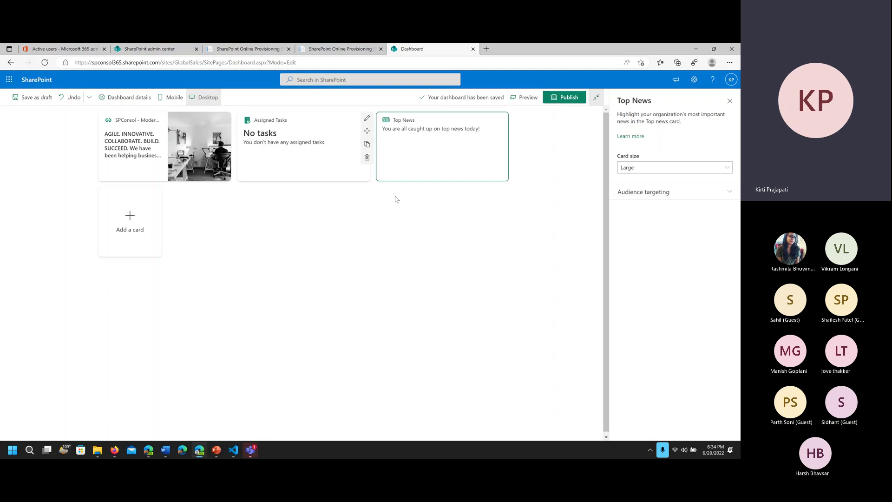
left_click(567, 98)
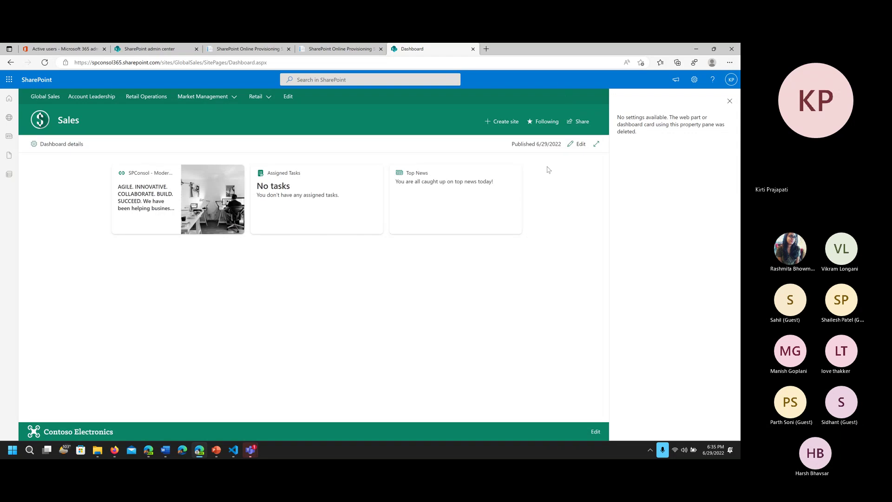
left_click(730, 101)
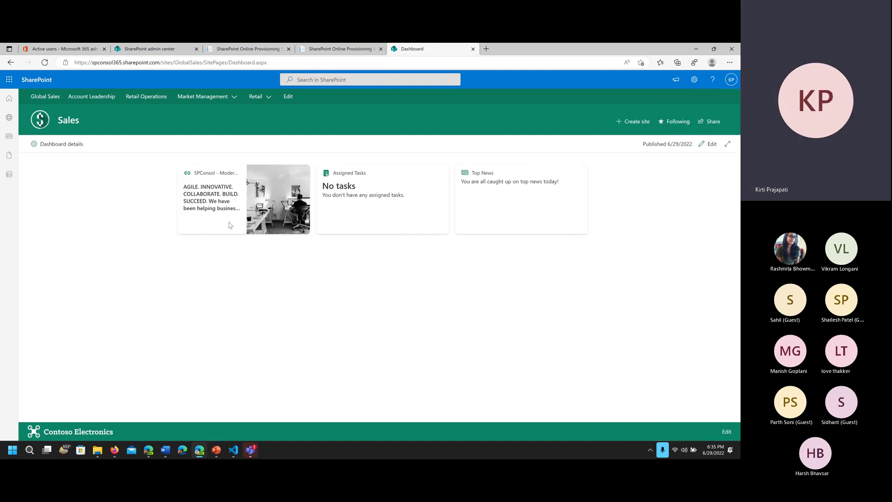
Switch to the PowerPoint presentation and review the Set up Microsoft Viva Connections slide before returning to the browser.
left_click(217, 450)
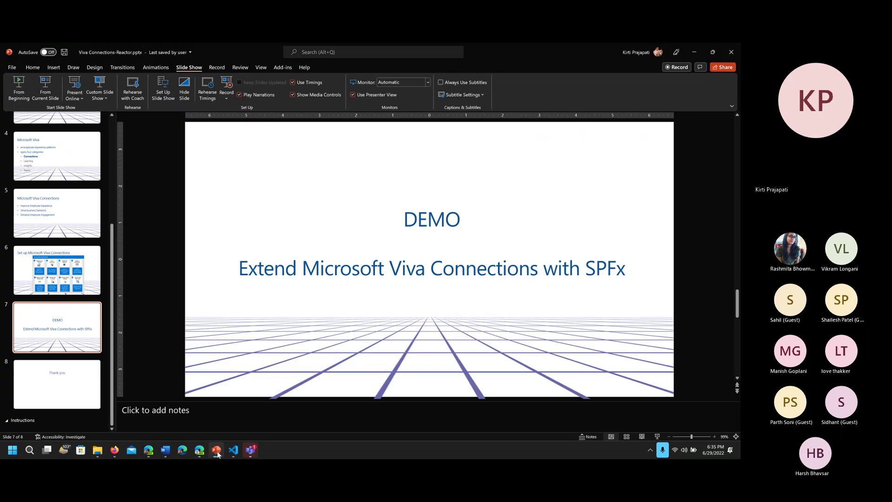
key("Page_Up")
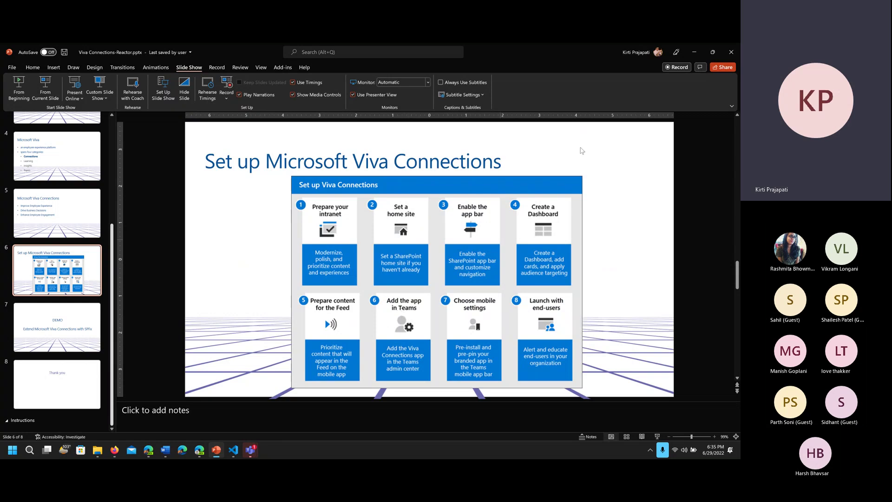
left_click(693, 52)
Open the Microsoft Teams admin center from the full list of admin centers in the Microsoft 365 admin center.
left_click(76, 53)
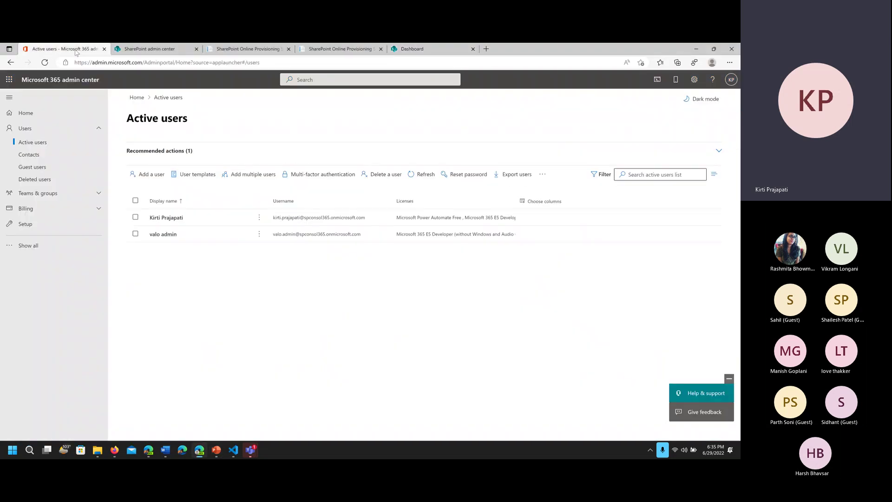
left_click(34, 249)
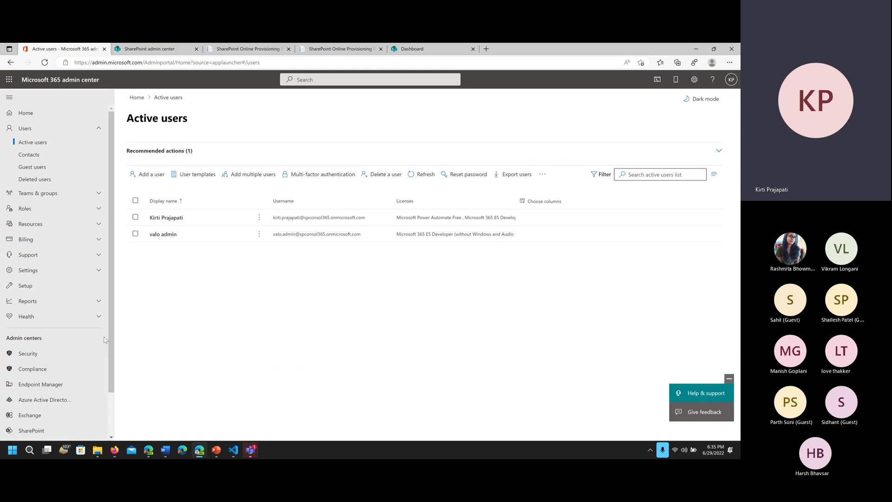
scroll(112, 378, "down", 1)
scroll(111, 378, "down", 1)
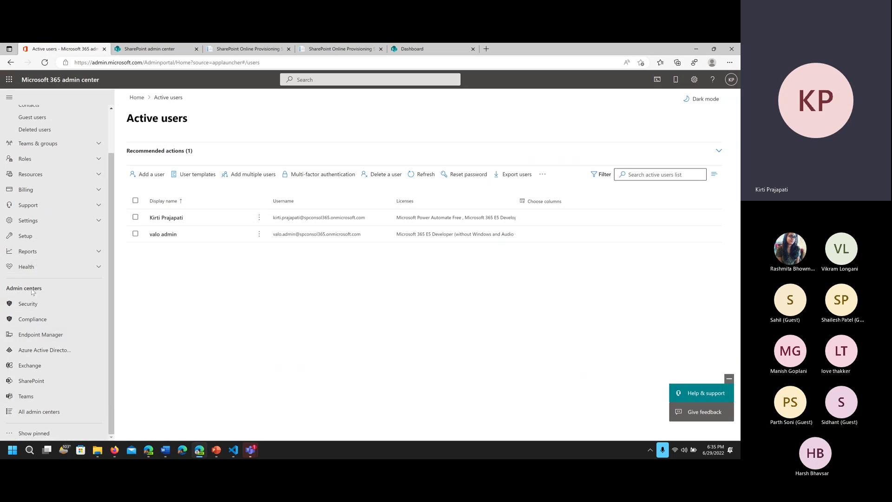
left_click(26, 395)
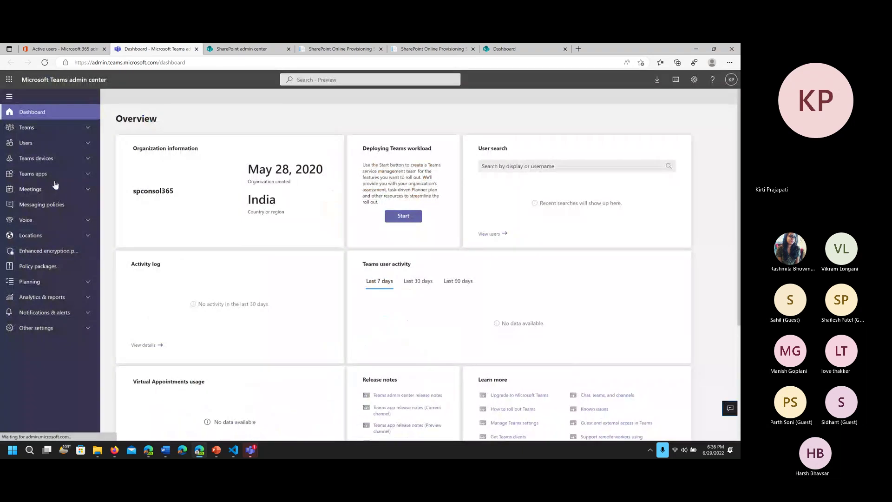
Search the managed Teams apps for "viva" and open the Viva Connections app's details.
left_click(51, 175)
left_click(46, 192)
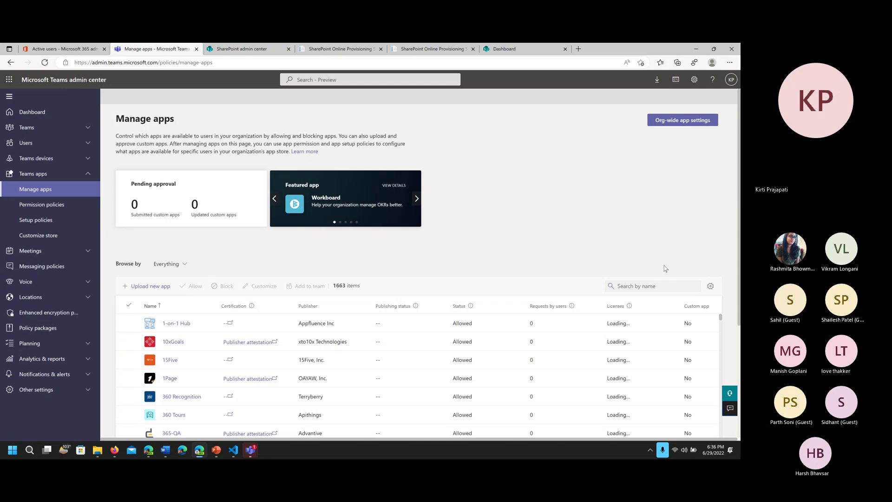
left_click(651, 286)
type("viva")
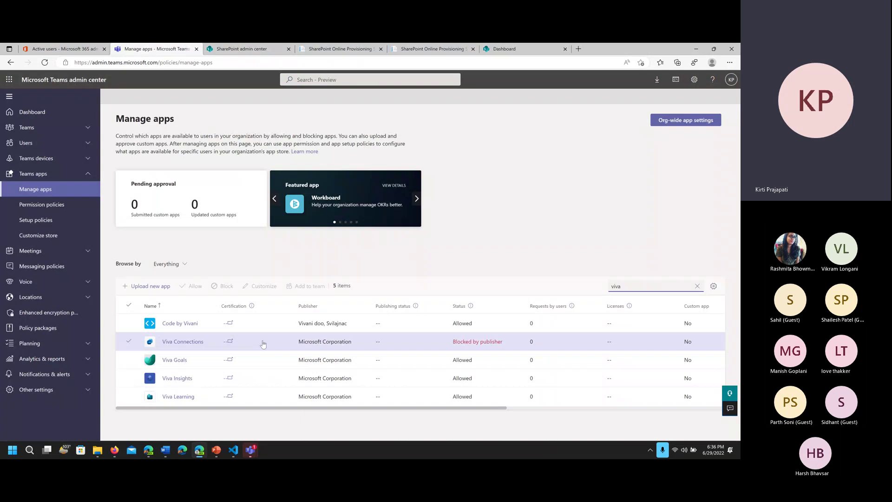
left_click(190, 342)
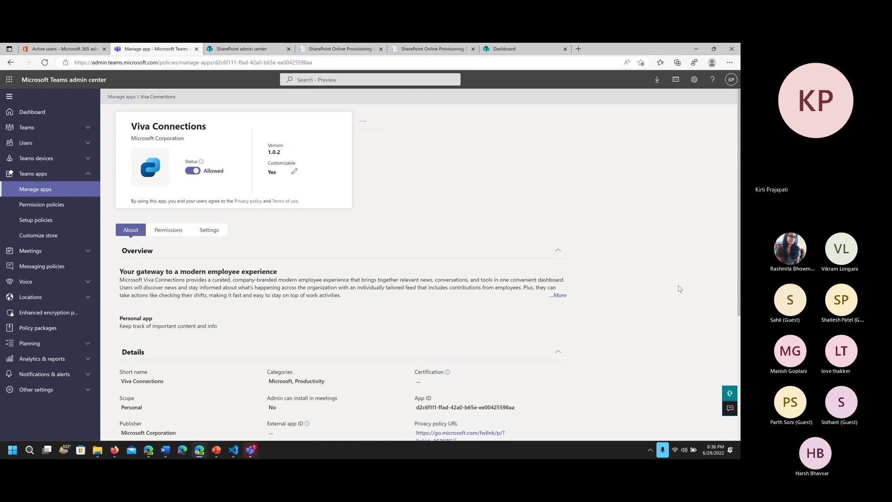
Open the Viva Connections app's customization settings and review its details, icons and accent color options.
left_click(363, 122)
mouse_move(388, 134)
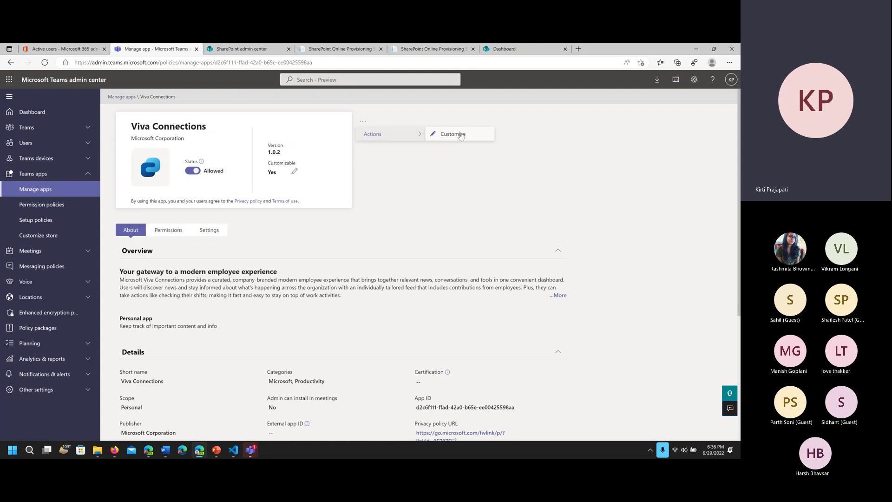
left_click(460, 135)
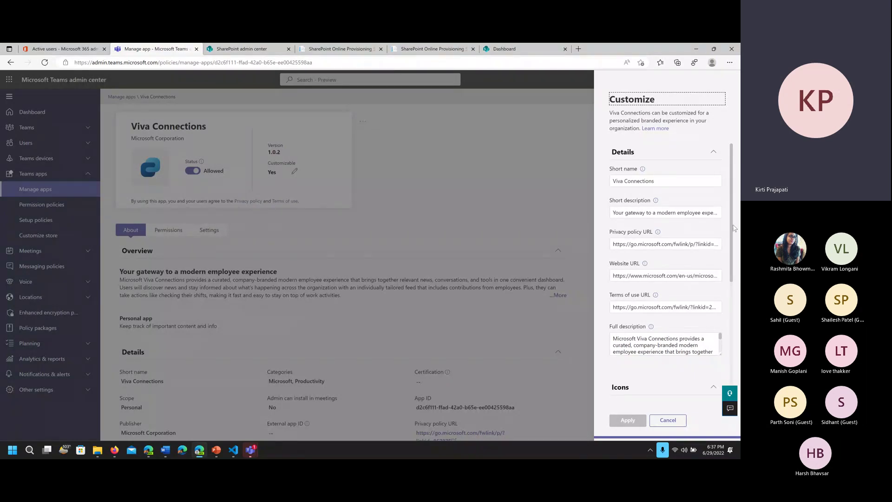
left_click_drag(732, 227, 739, 300)
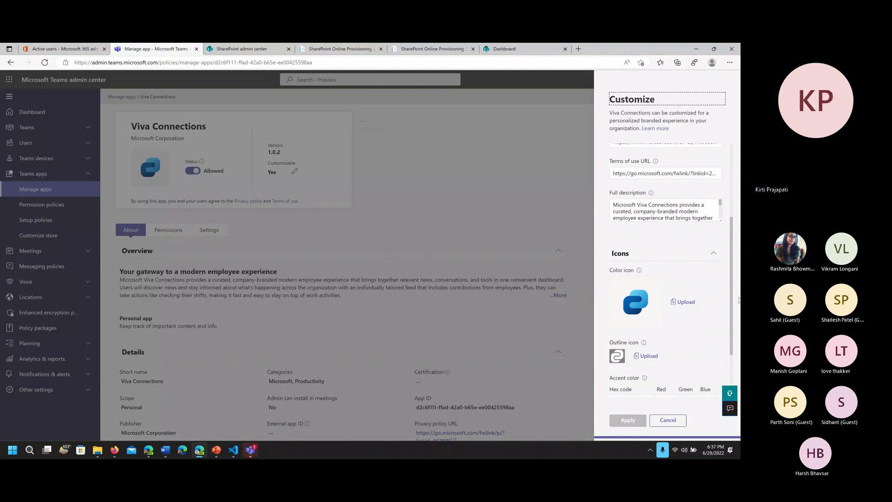
scroll(739, 300, "down", 1)
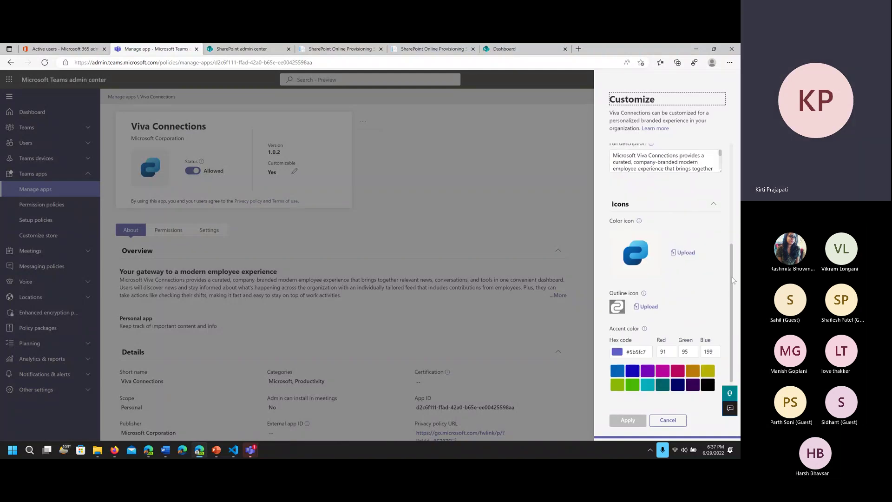
scroll(733, 280, "down", 1)
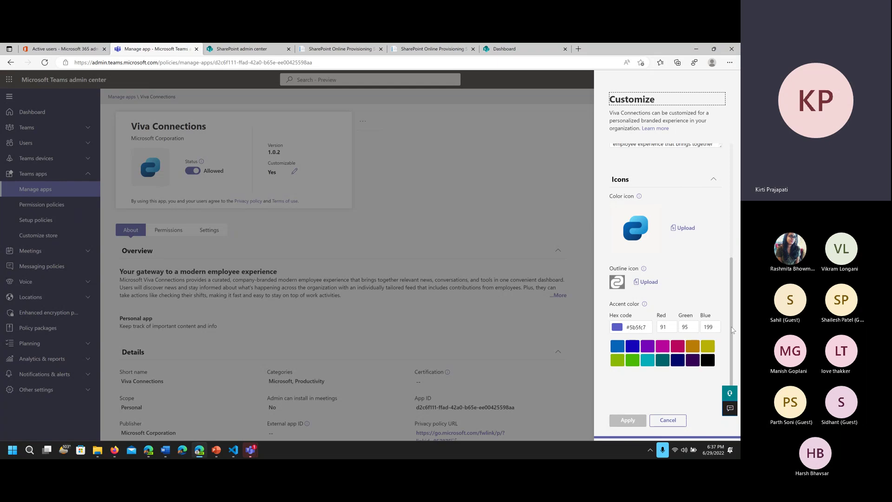
Leave the Viva Connections app customization without applying changes and open the Global (Org-wide default) app setup policy.
left_click_drag(732, 330, 737, 165)
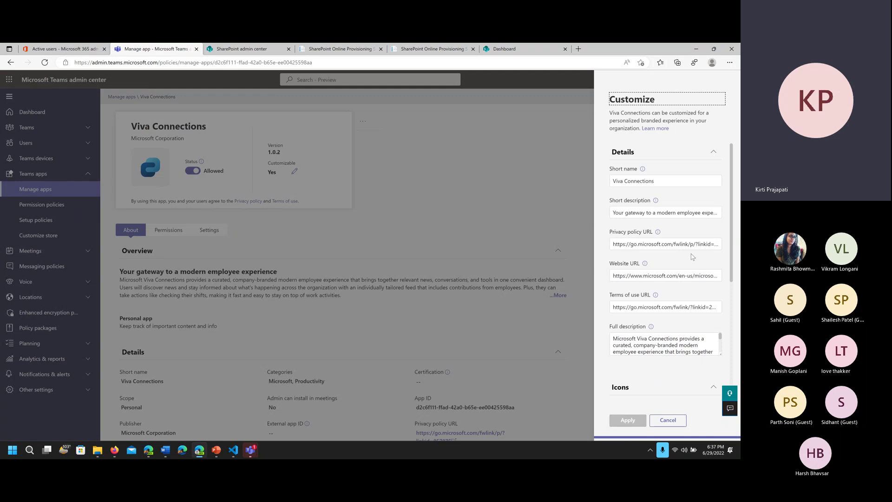
left_click(672, 421)
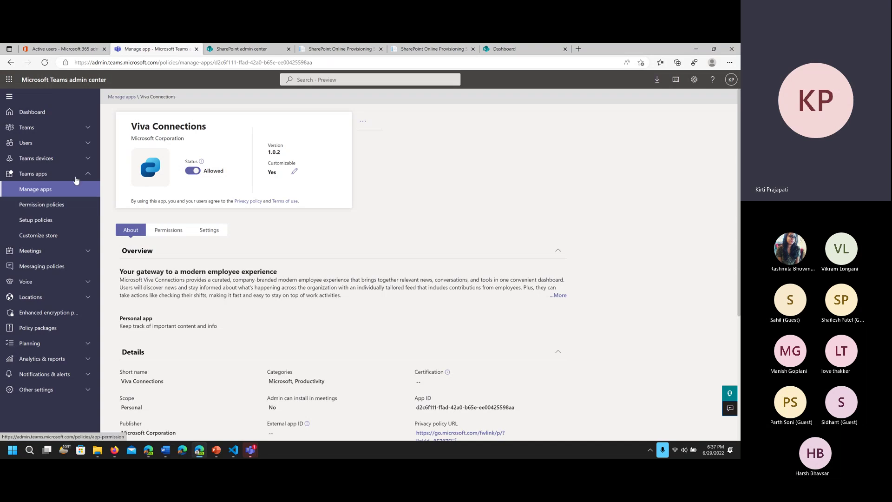
left_click(48, 221)
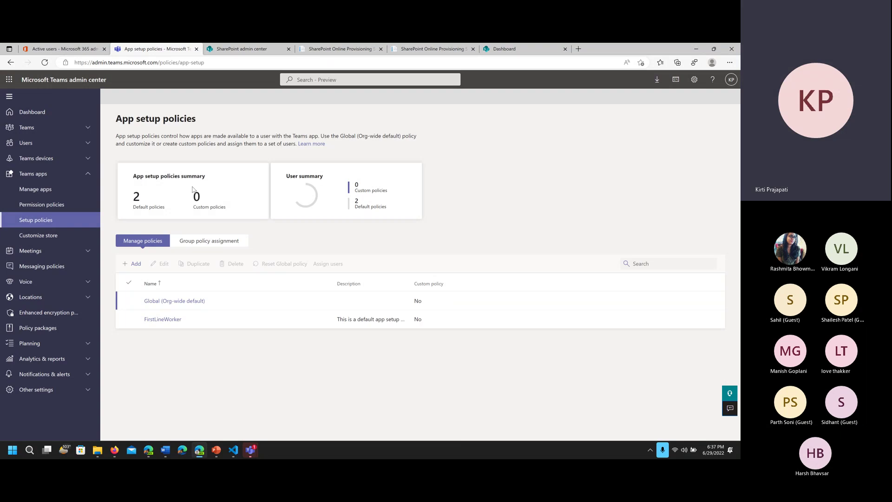
left_click(168, 306)
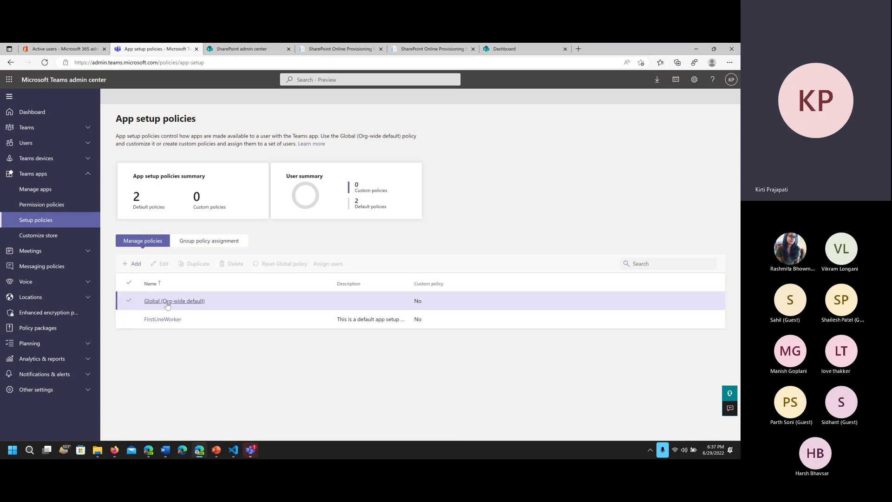
left_click(168, 301)
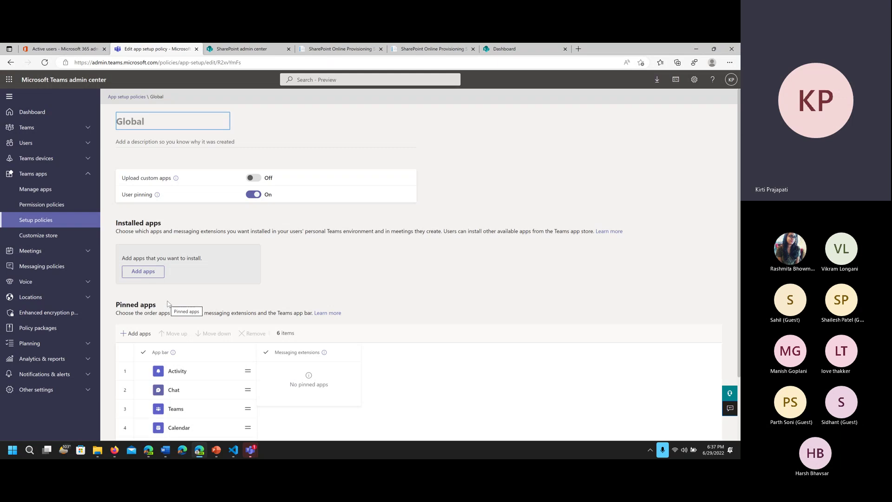
Search for "viva" and add Viva Connections to the Global policy's pinned apps.
scroll(209, 335, "down", 2)
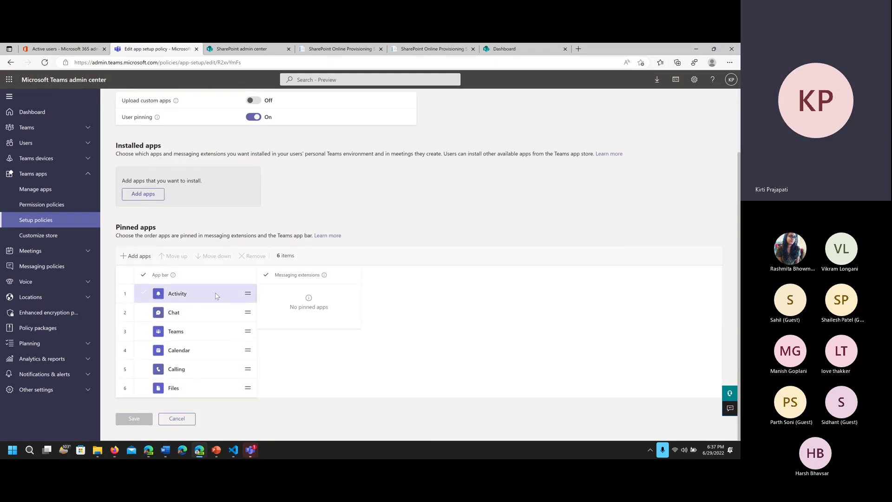
left_click(139, 256)
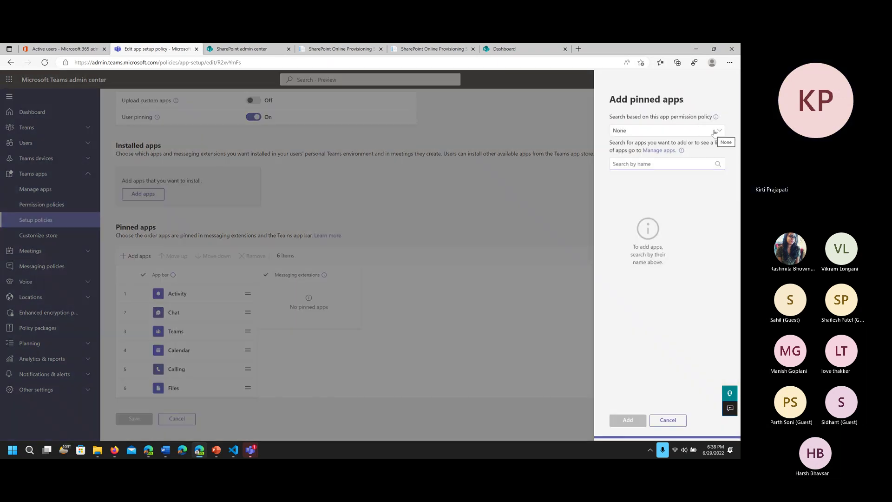
type("viva")
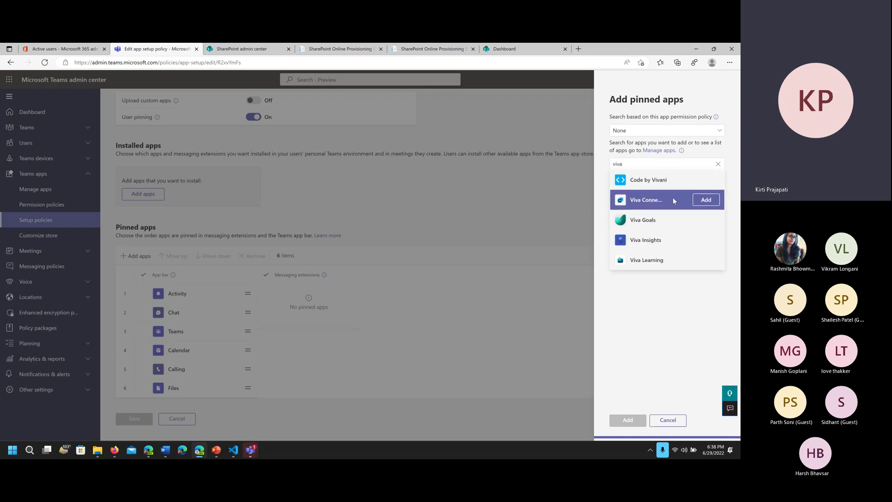
left_click(706, 200)
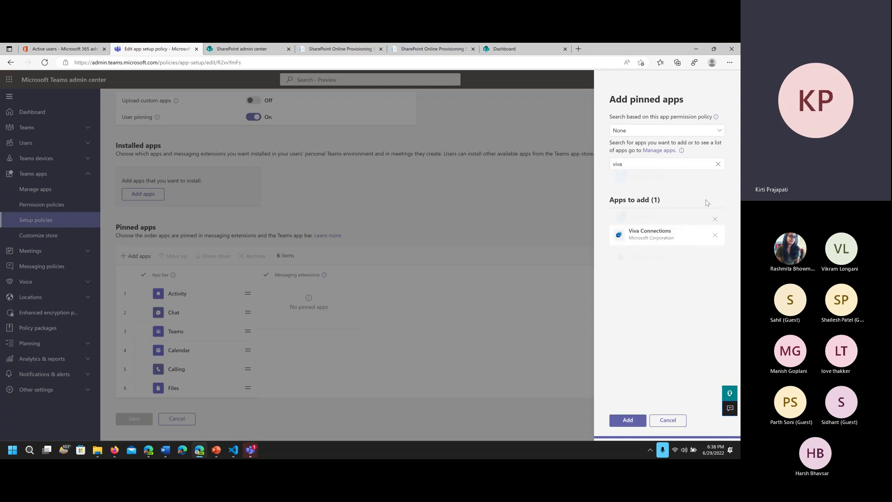
left_click(628, 421)
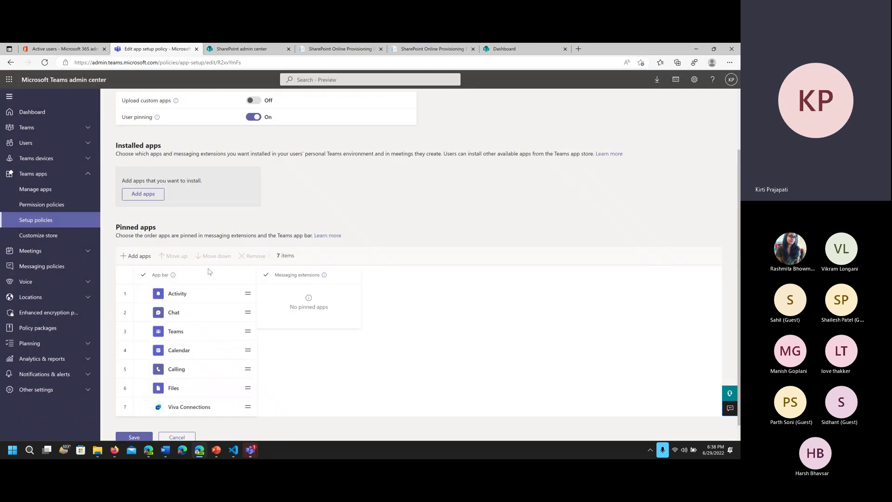
Move Viva Connections to first place in the pinned app bar order and save the Global policy.
left_click(250, 409)
left_click_drag(250, 409, 244, 298)
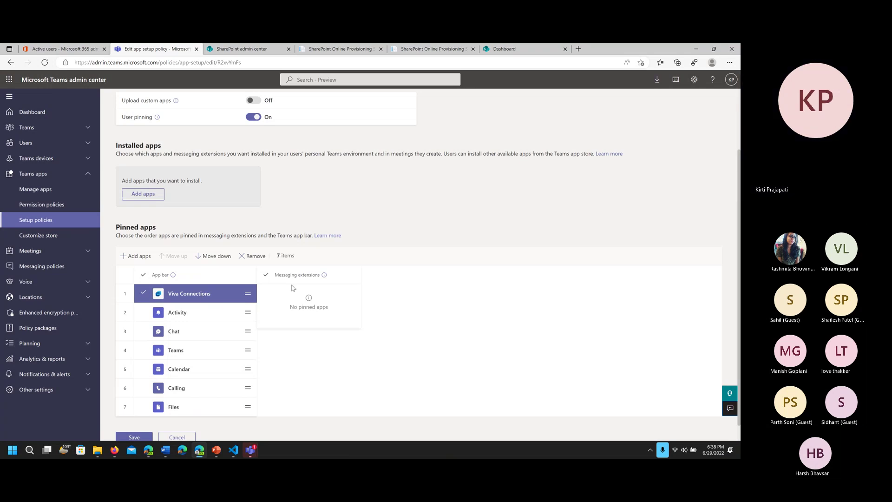
left_click(142, 436)
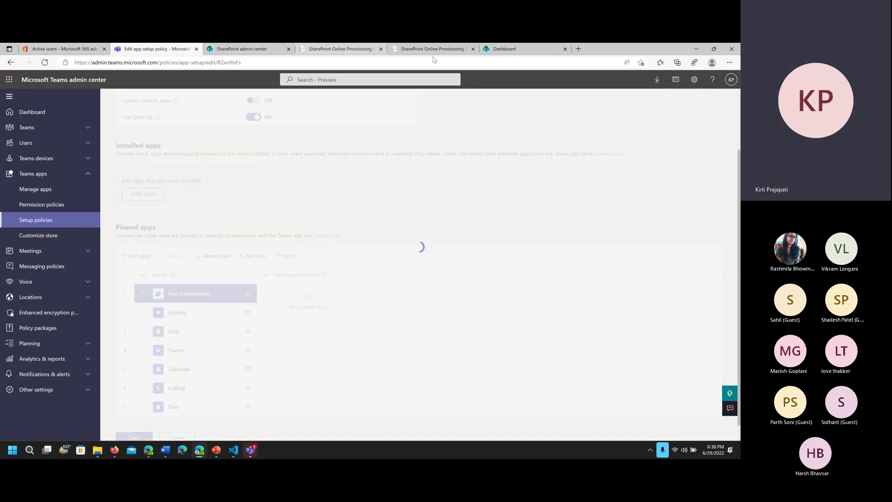
Launch Microsoft Teams on the web from the SharePoint Dashboard page.
left_click(506, 49)
left_click(10, 80)
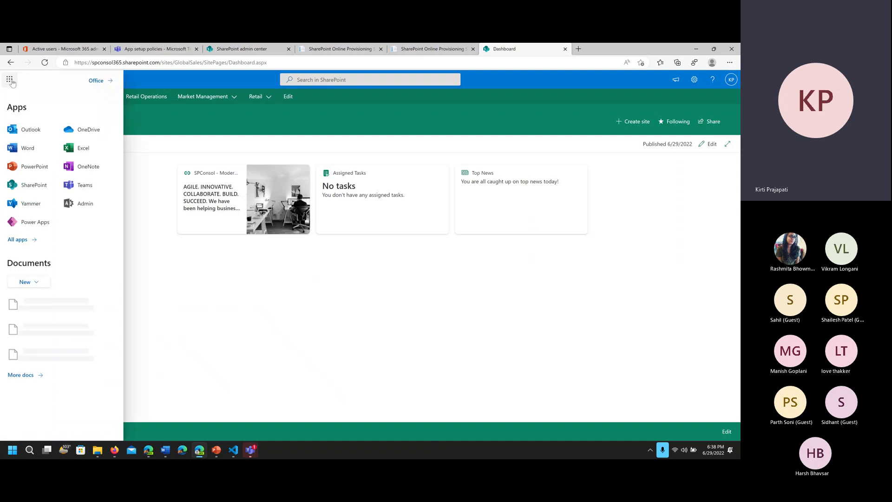
left_click(92, 185)
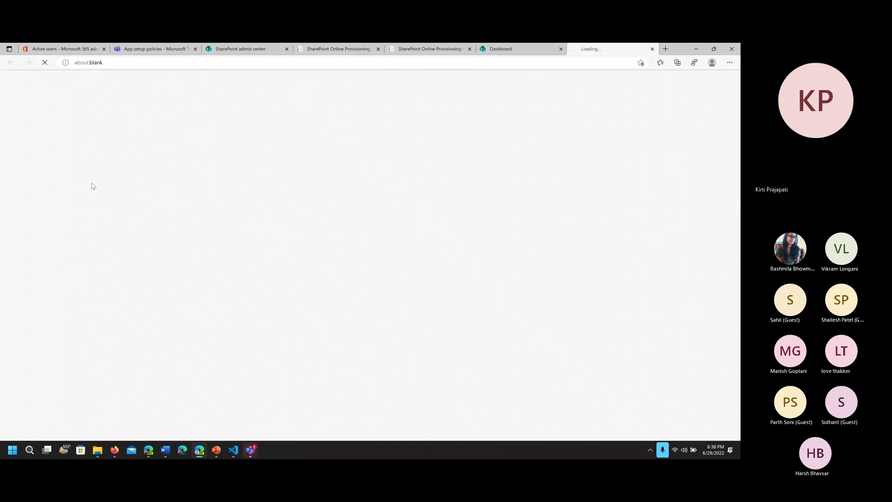
left_click(516, 51)
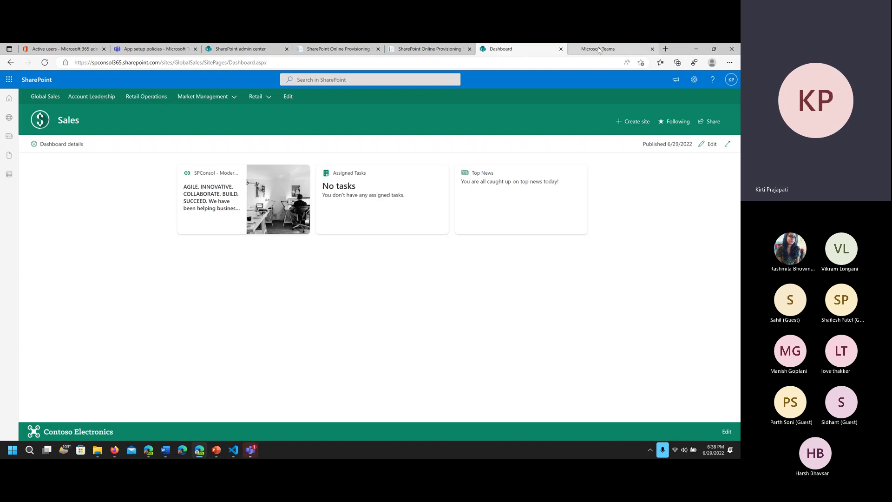
left_click(599, 51)
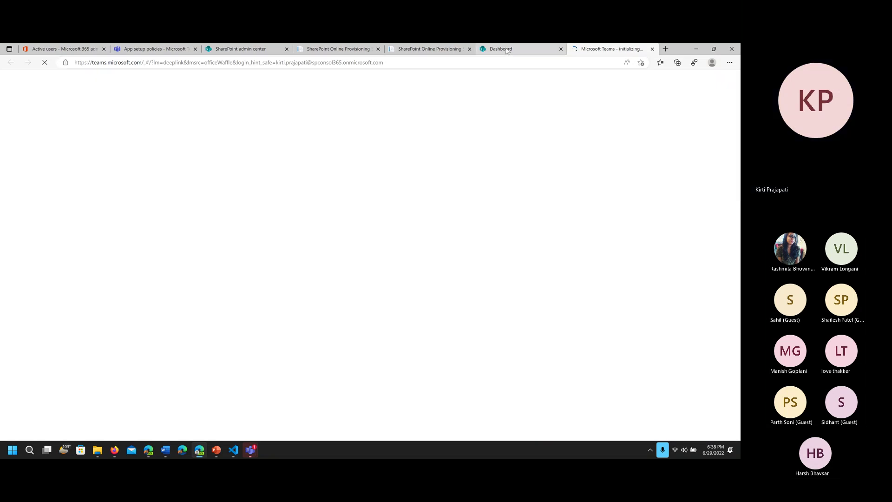
Return to the SharePoint Dashboard page, go to the Sales site's home page and put that page in edit mode.
mouse_move(507, 50)
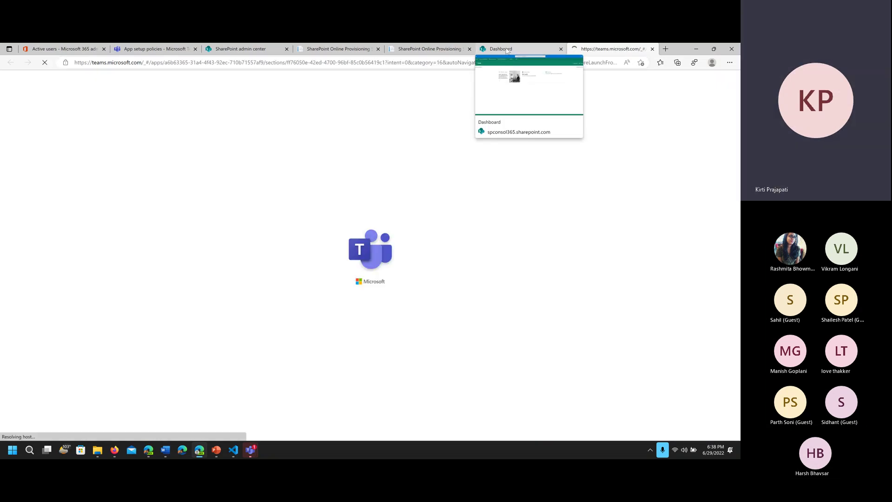
left_click(507, 51)
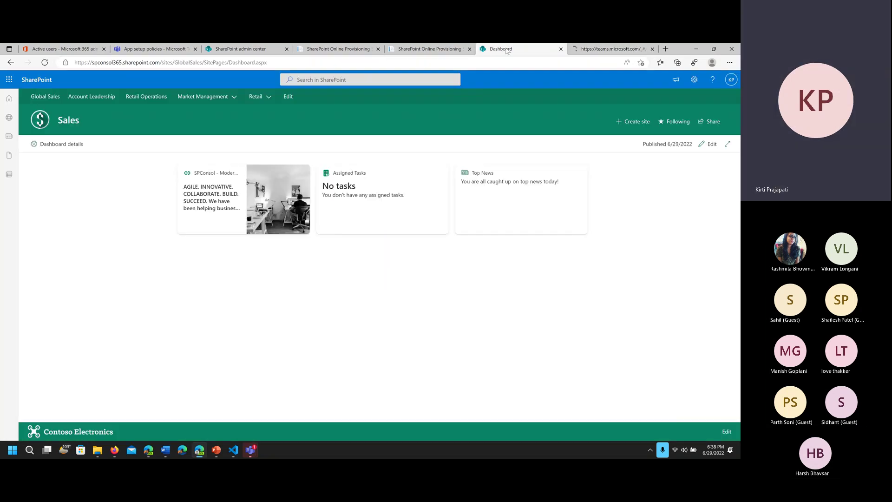
left_click(40, 125)
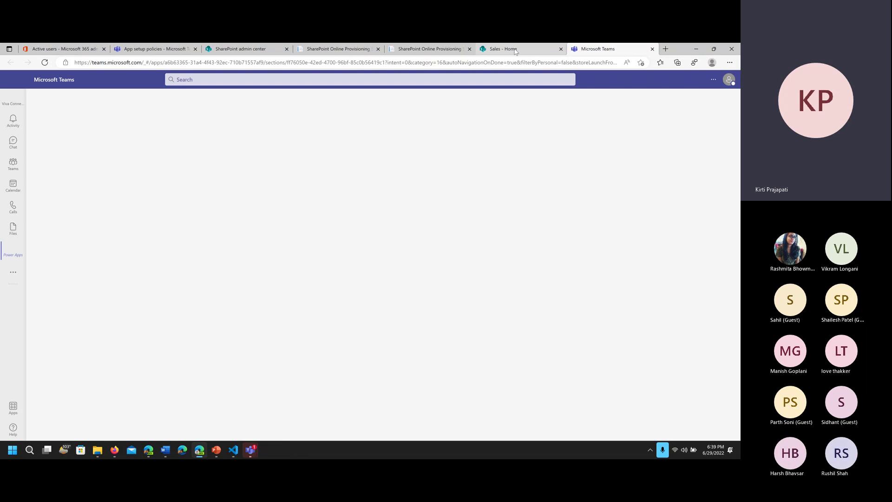
left_click(515, 49)
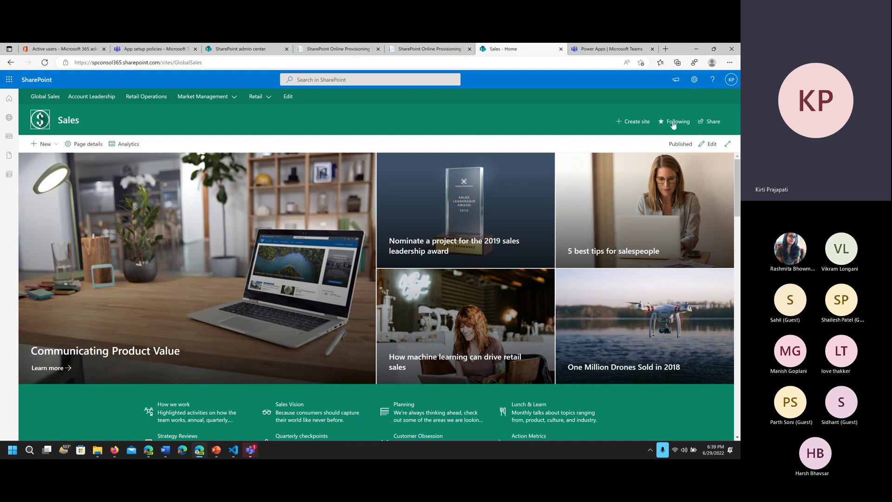
left_click(695, 79)
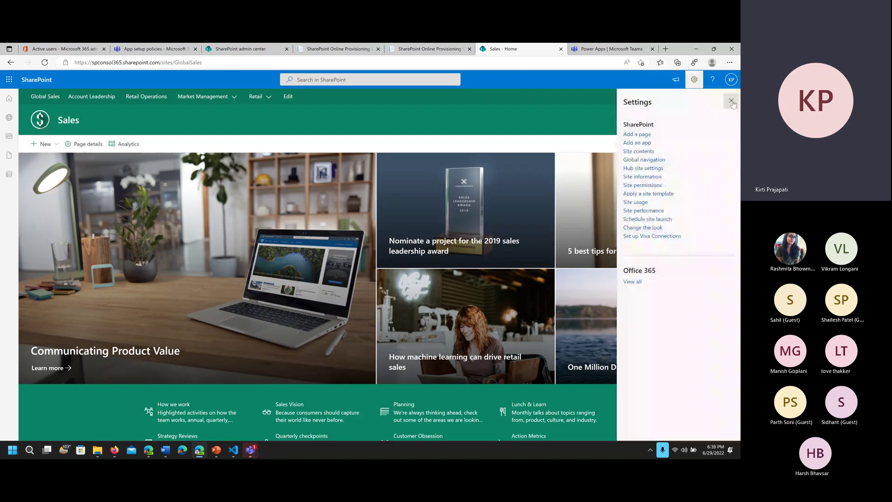
left_click(732, 102)
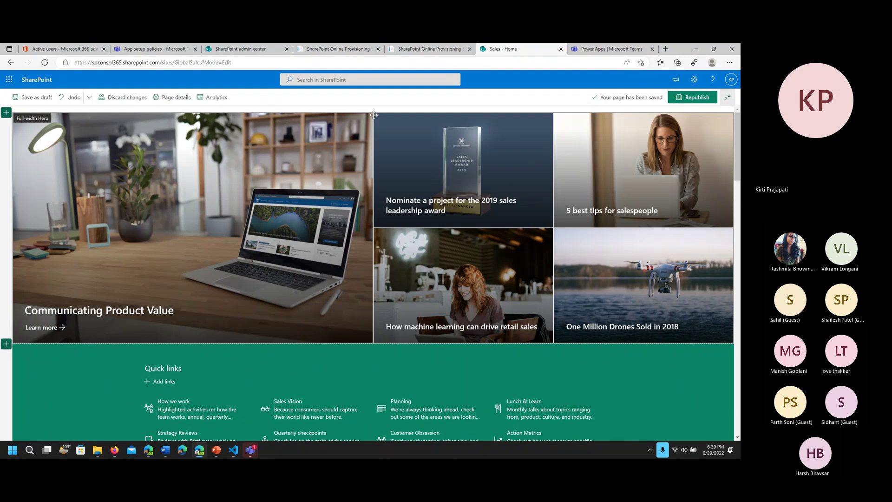
Add a one-column section above the Hero and insert the Dashboard for Viva Connections web part in it.
left_click_drag(374, 115, 380, 110)
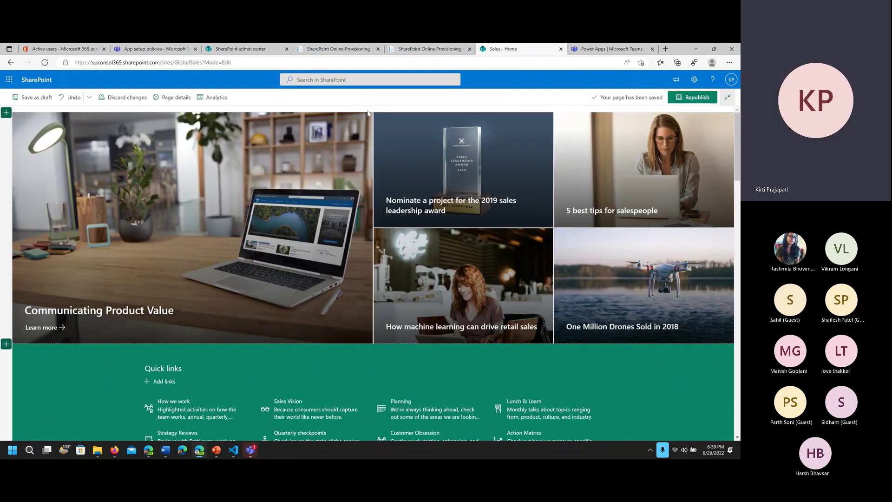
left_click(7, 113)
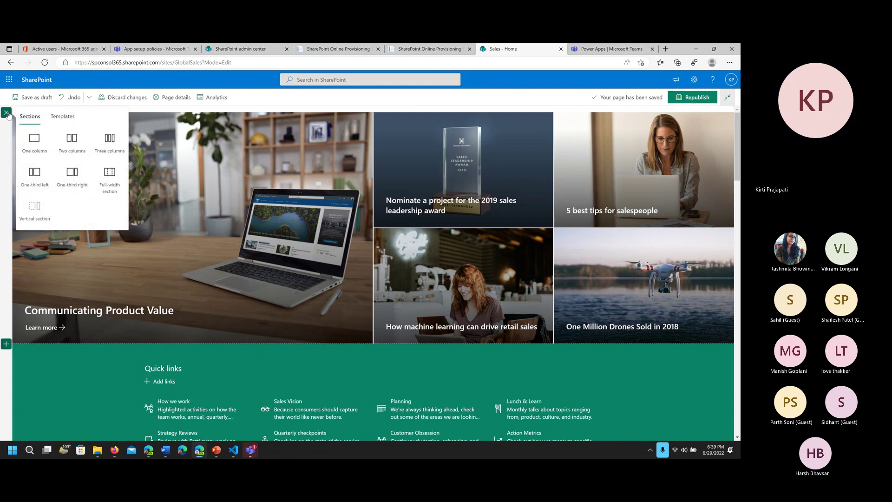
left_click(41, 139)
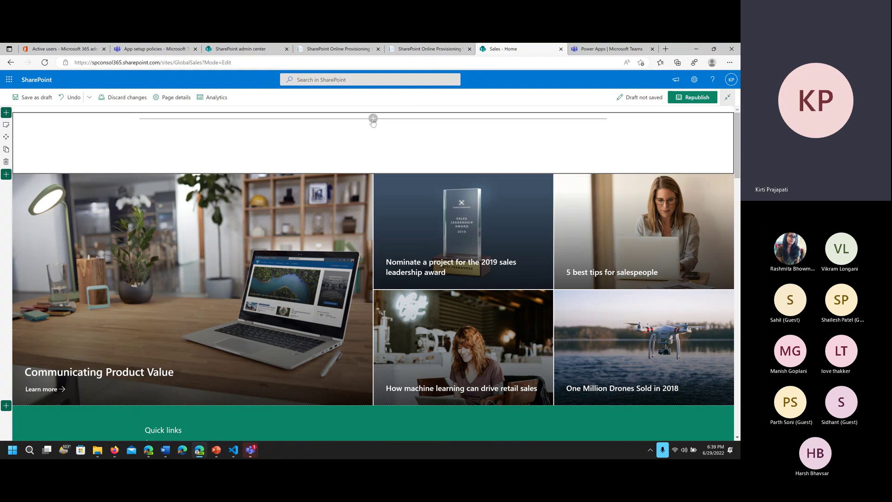
left_click(372, 119)
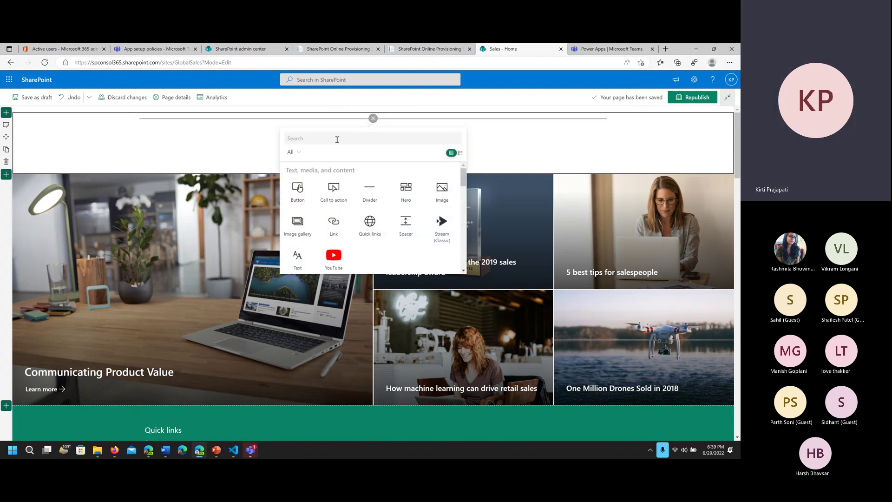
type("dash")
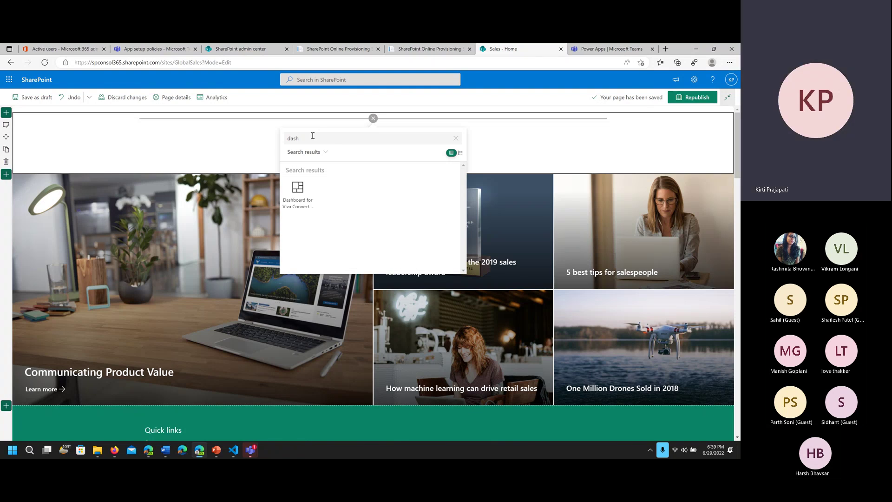
left_click(295, 193)
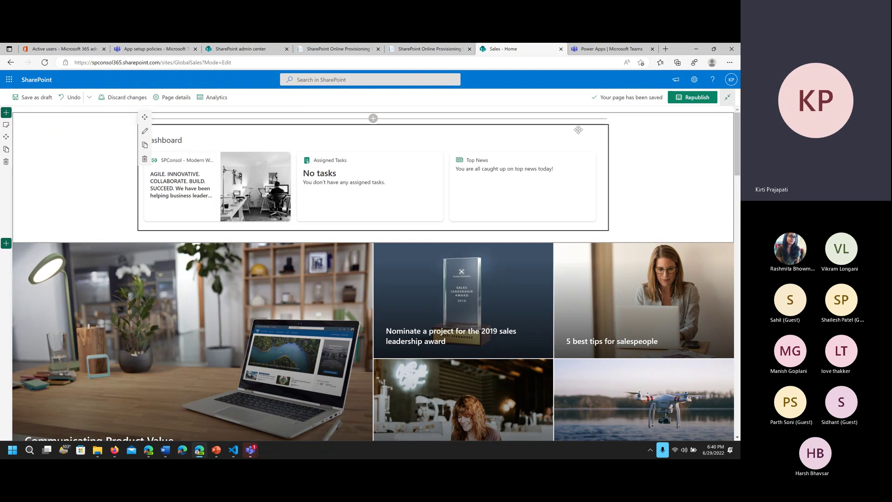
Switch to Microsoft Teams, open the pinned Viva Connections app and dismiss its introduction.
left_click(598, 49)
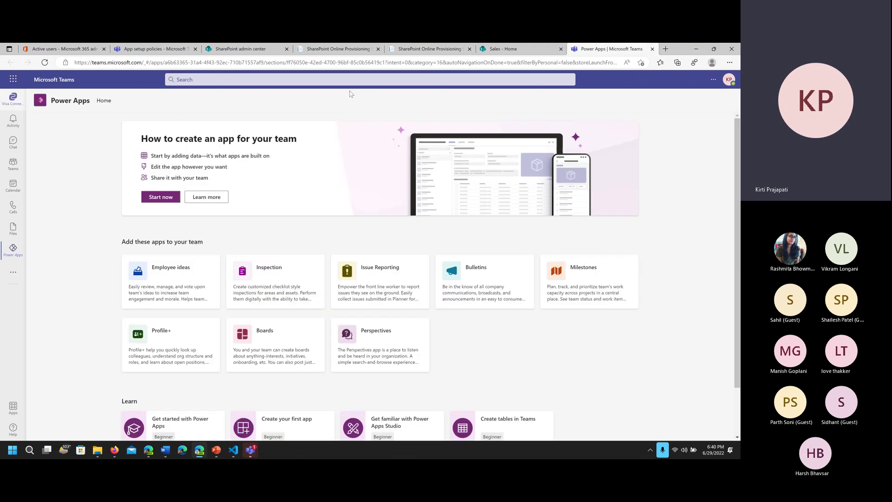
left_click(13, 98)
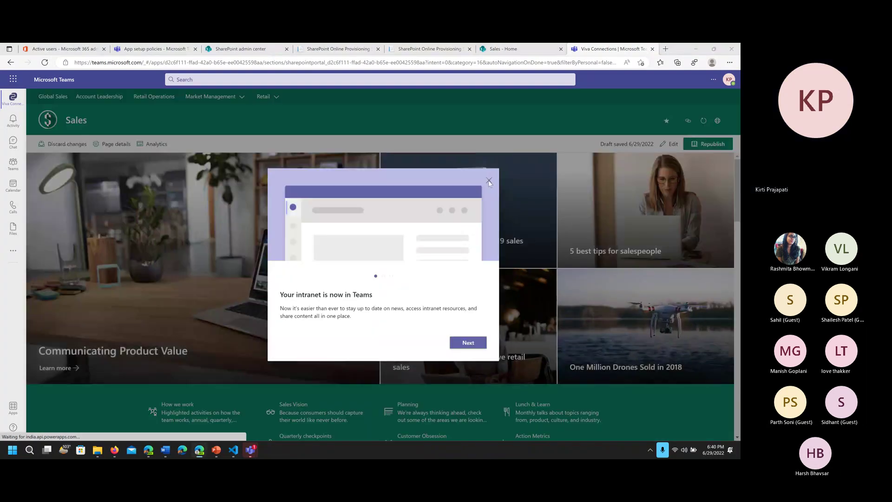
left_click(489, 181)
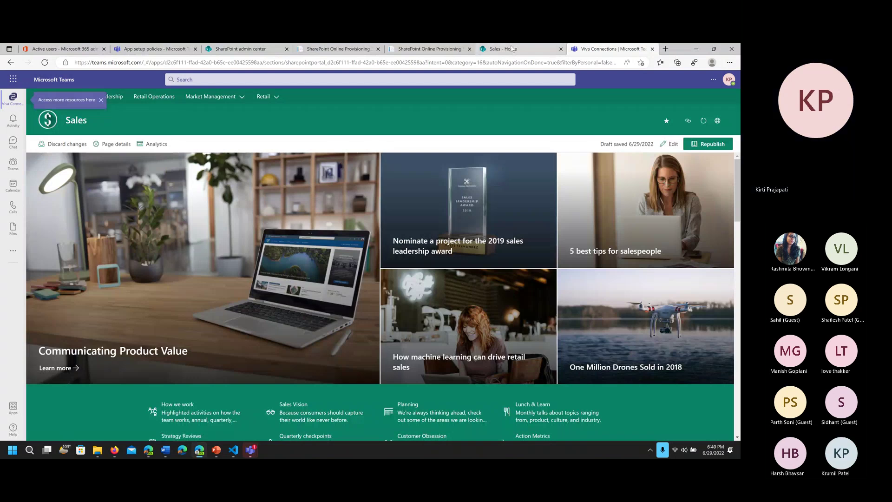
Republish the Sales home page and compare its dashboard in Viva Connections in Teams with the SharePoint page.
left_click(511, 47)
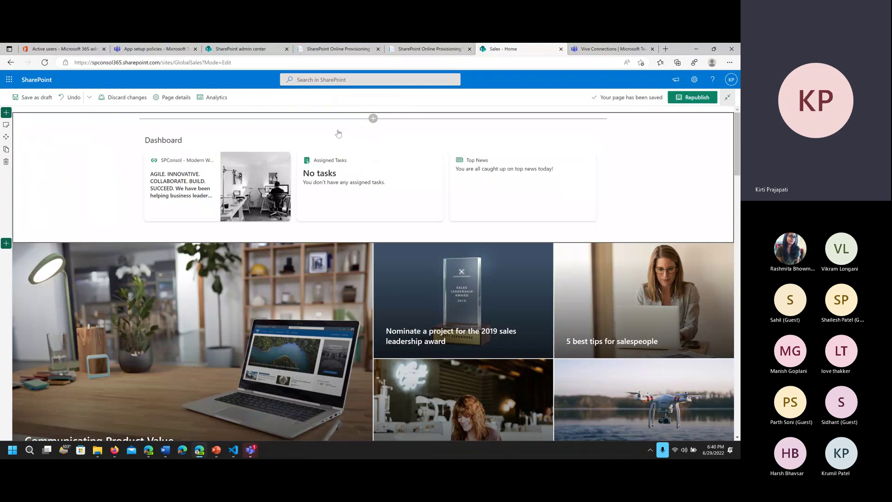
left_click(697, 97)
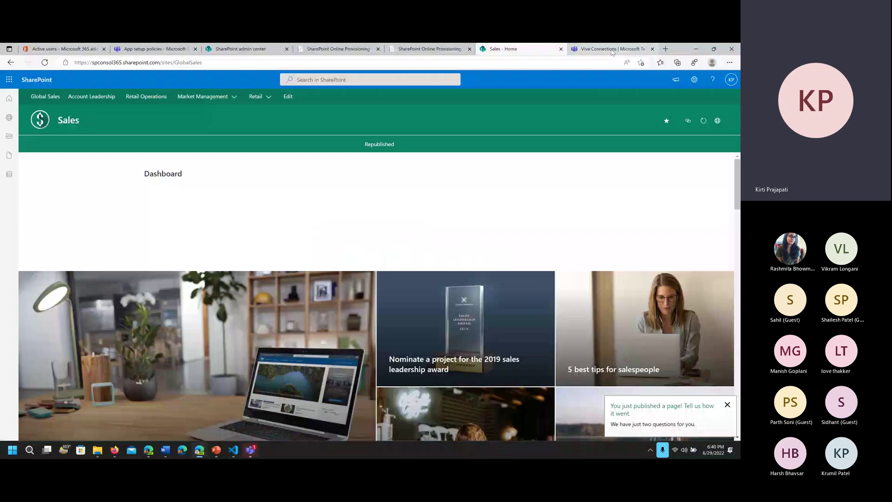
left_click(613, 49)
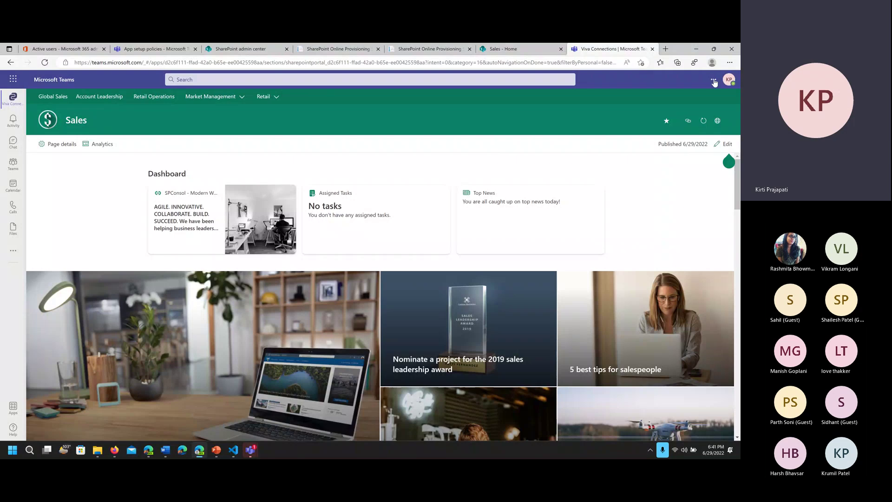
left_click(509, 49)
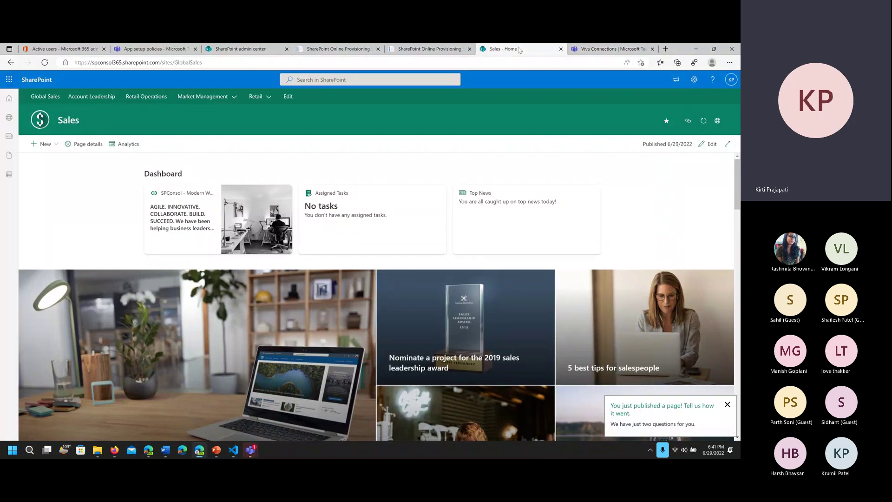
Open the Sales site's Viva Connections dashboard from the site settings and put it in edit mode with the desktop view.
left_click(695, 80)
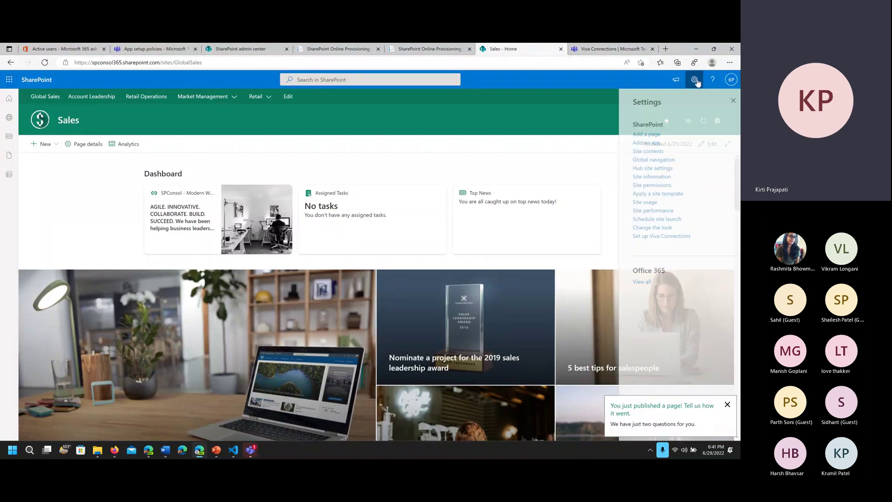
left_click(649, 237)
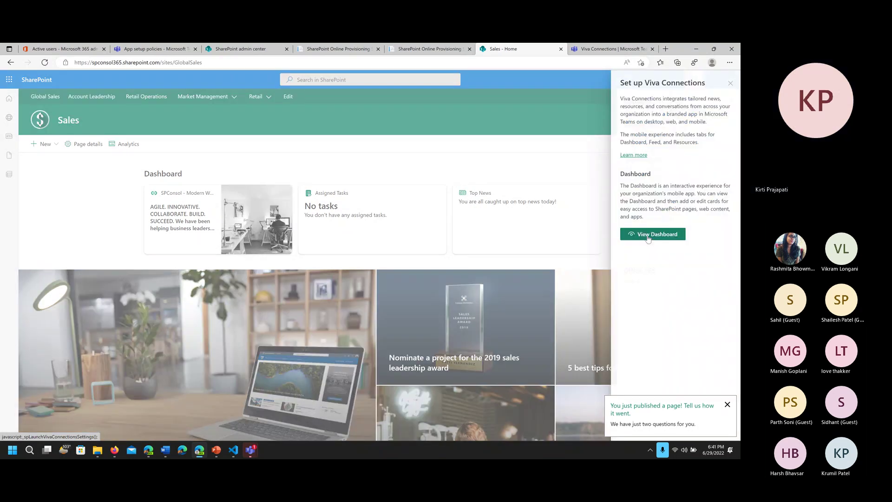
left_click(649, 236)
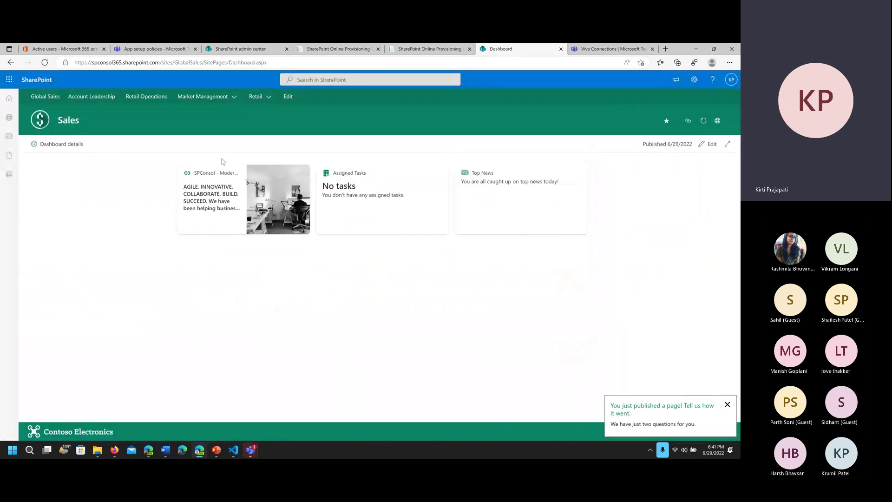
left_click(712, 144)
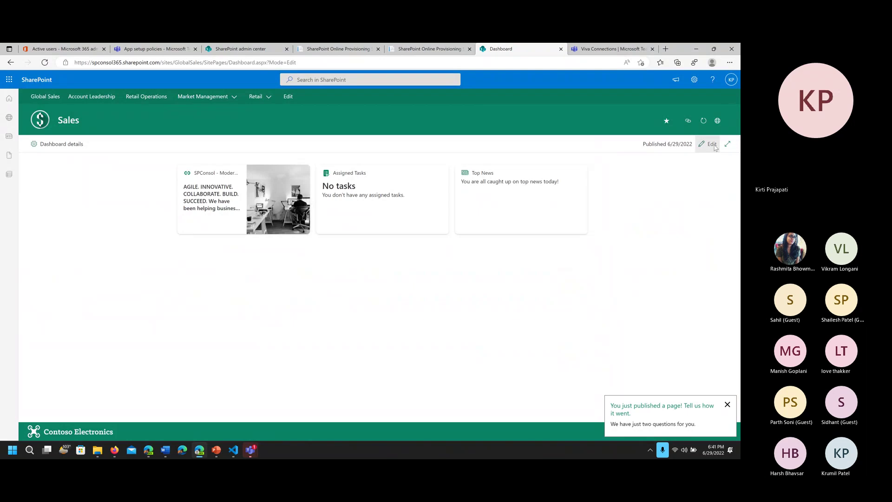
left_click(257, 97)
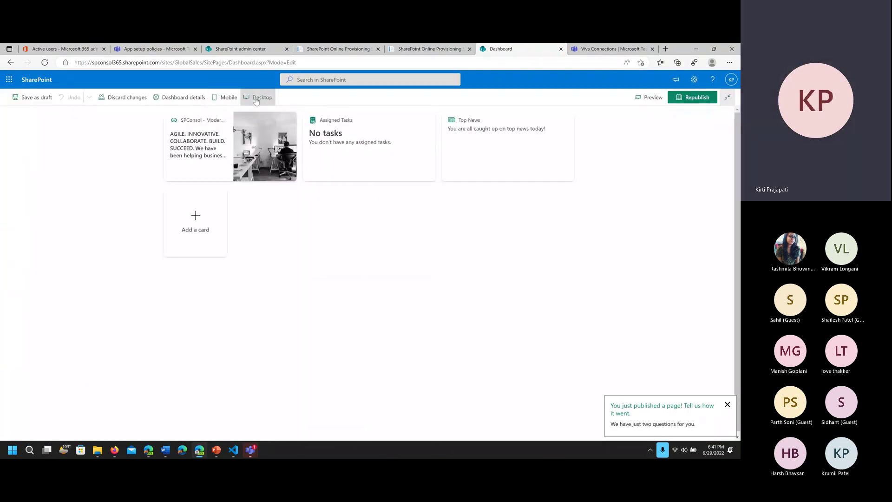
Browse the card types that can be added to the dashboard, close the list without adding one and republish the dashboard.
left_click(197, 224)
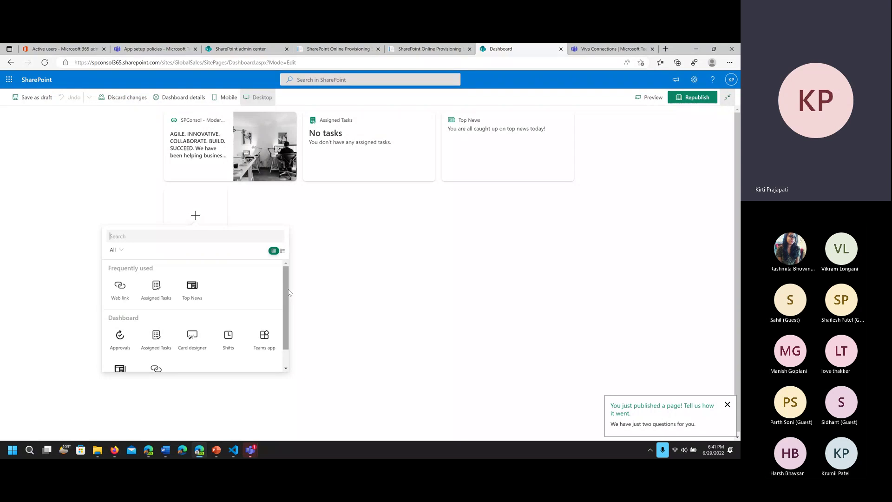
left_click_drag(286, 292, 287, 313)
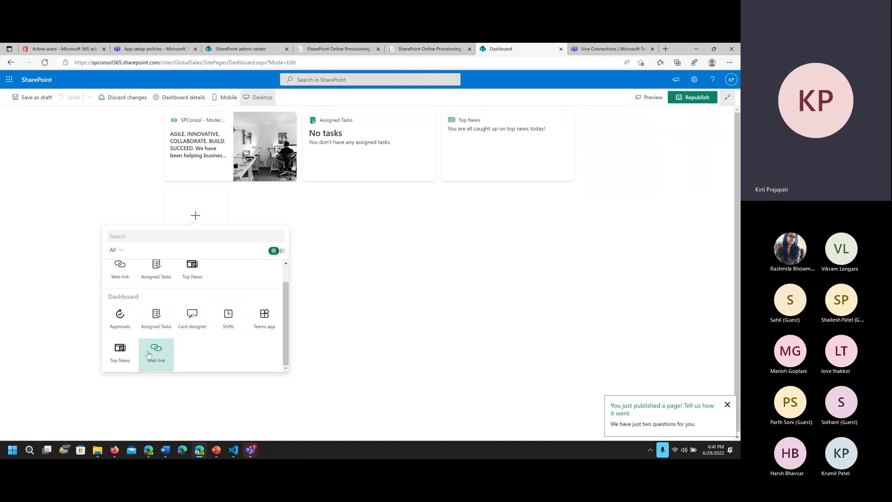
left_click(423, 270)
left_click(710, 99)
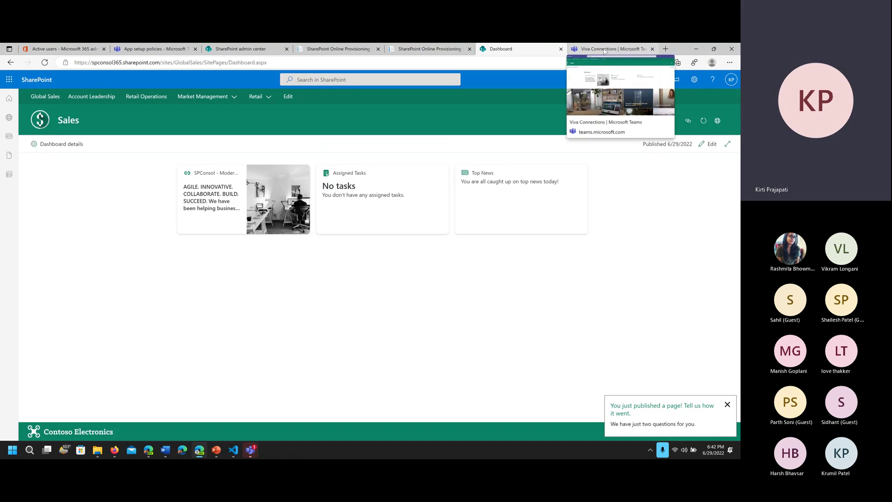
Switch to Firefox, open The SPC Landing home page and examine its address, Announcements web part and Dashboard section.
left_click(697, 53)
left_click(114, 449)
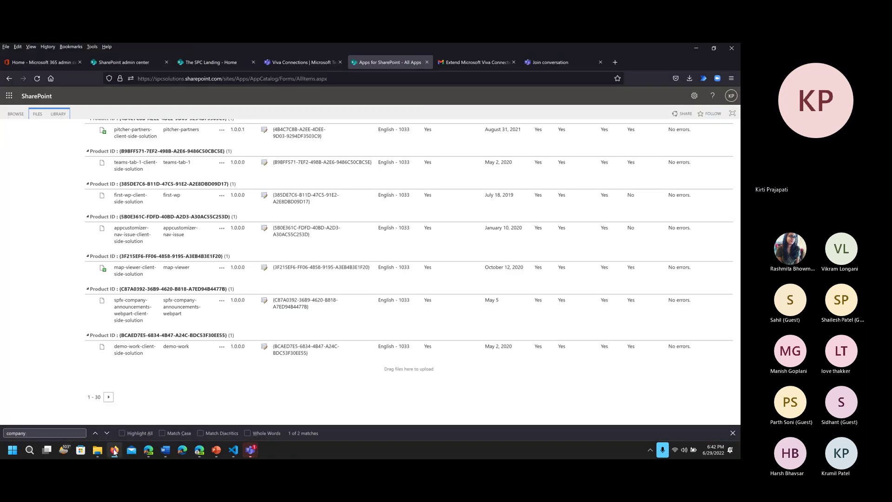
left_click(217, 64)
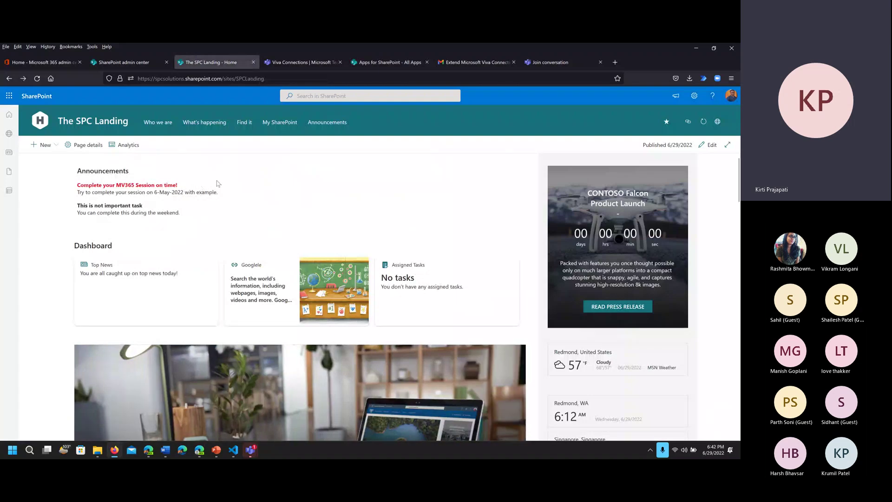
left_click(268, 79)
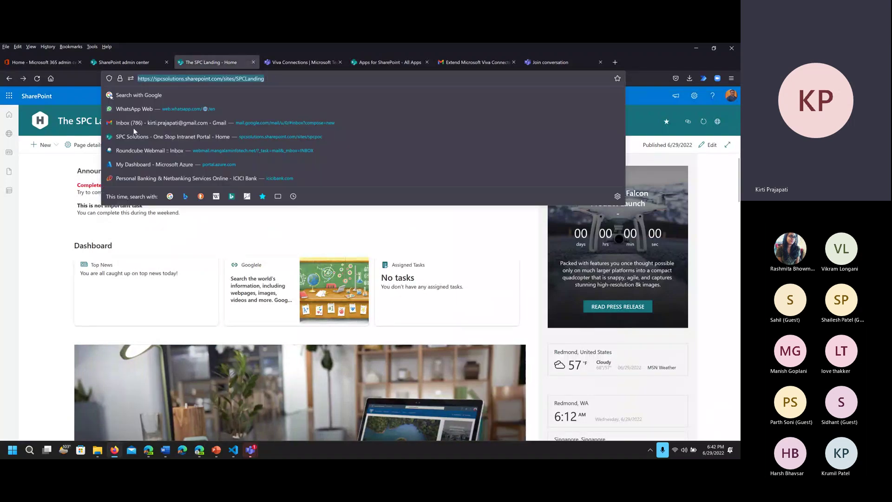
left_click(79, 171)
left_click_drag(74, 245, 131, 247)
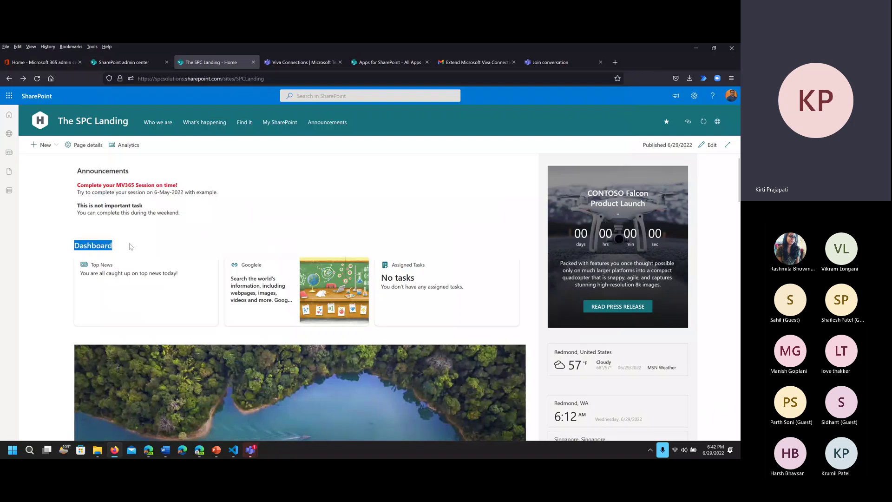
left_click(182, 219)
left_click_drag(182, 218, 77, 167)
left_click(64, 194)
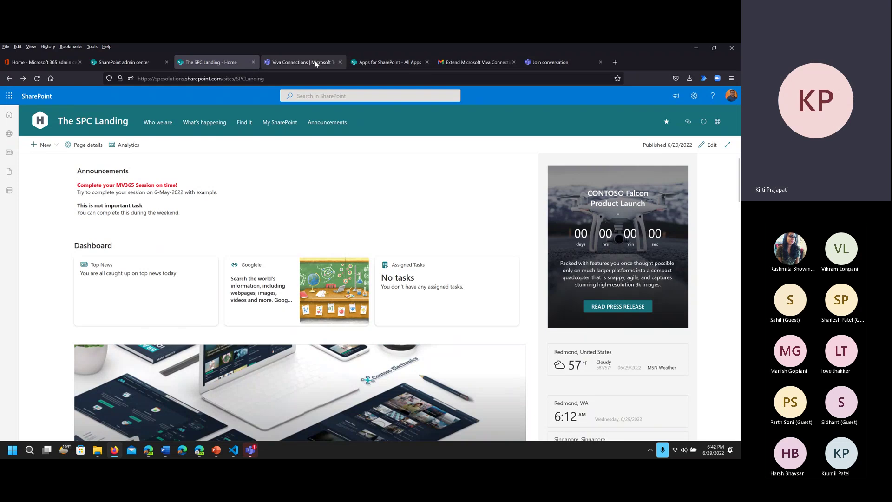
Open the site's Announcements list in a separate browser tab and view it alongside The SPC Landing home page.
right_click(223, 62)
left_click(338, 139)
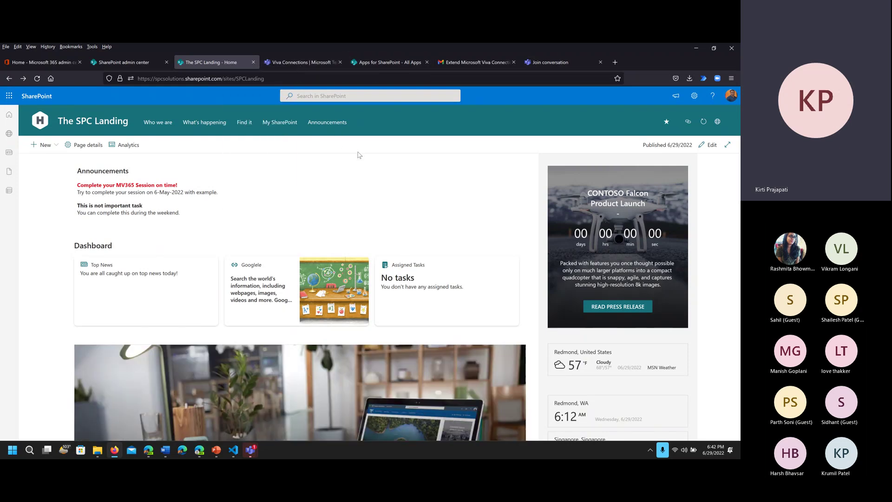
right_click(334, 124)
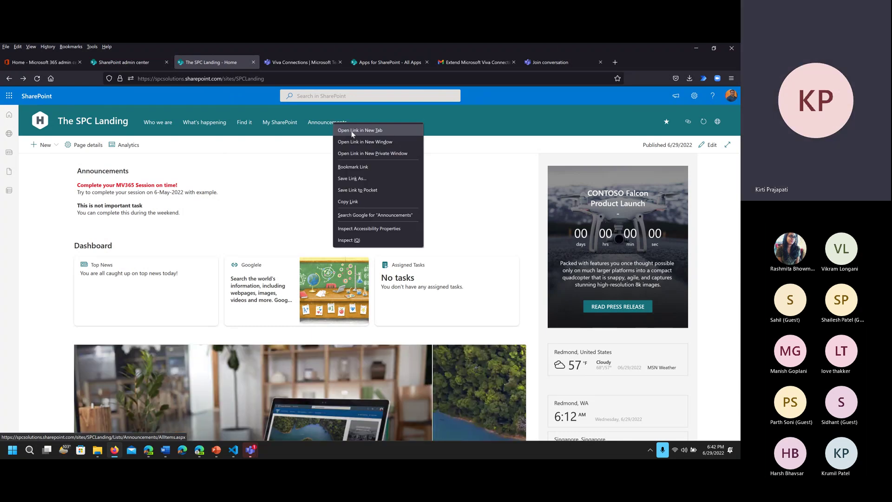
left_click(352, 131)
left_click(300, 63)
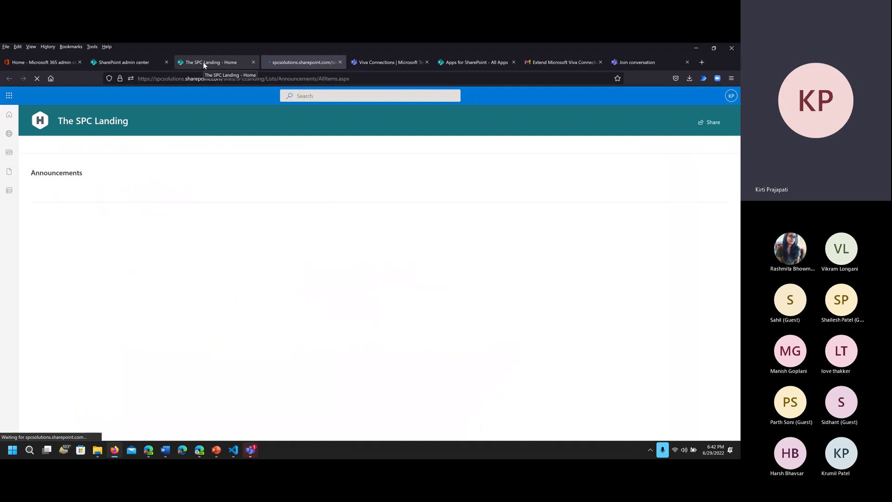
left_click(203, 64)
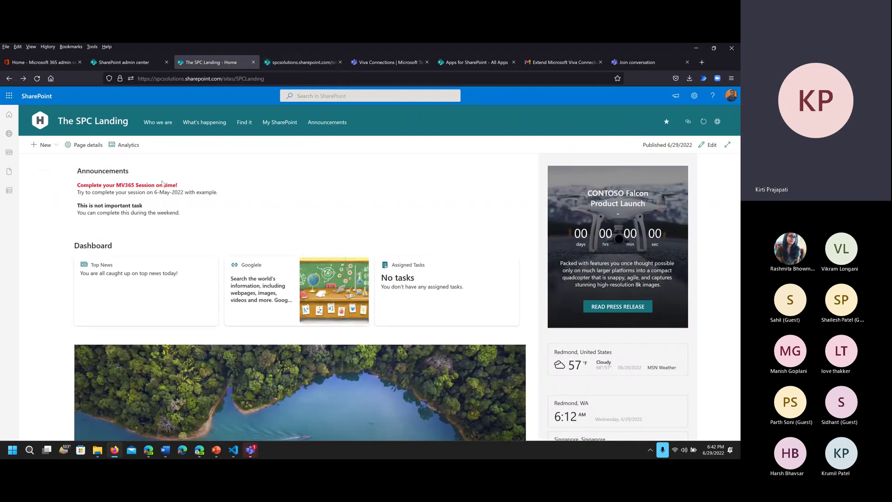
key("ctrl+Tab")
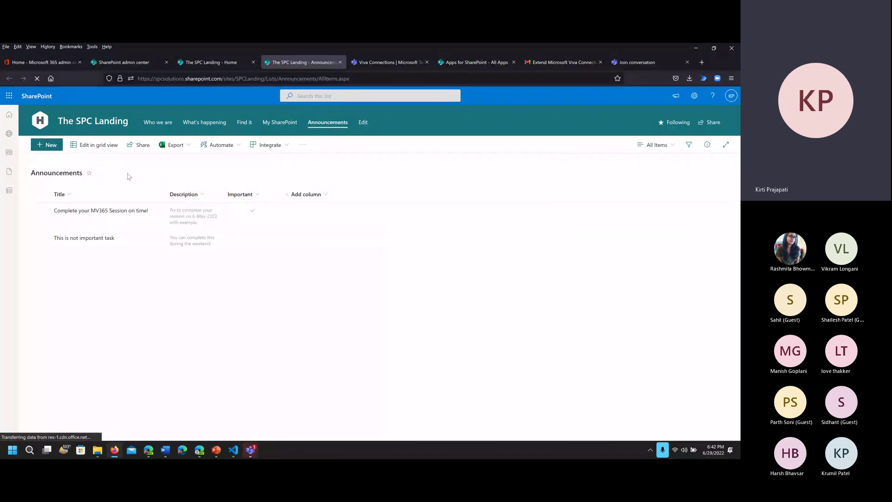
Compare the "Complete your MV365 Session on time!" announcement on the home page with its Important setting in the Announcements list.
left_click(211, 61)
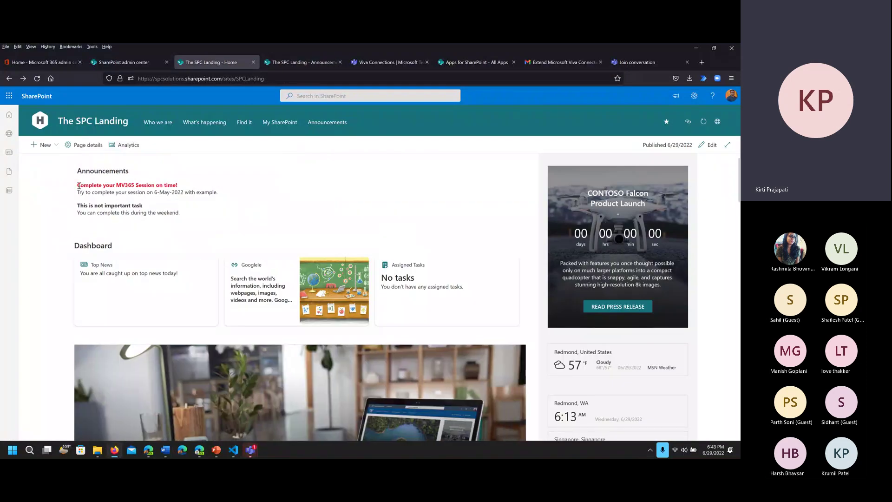
left_click_drag(79, 186, 192, 185)
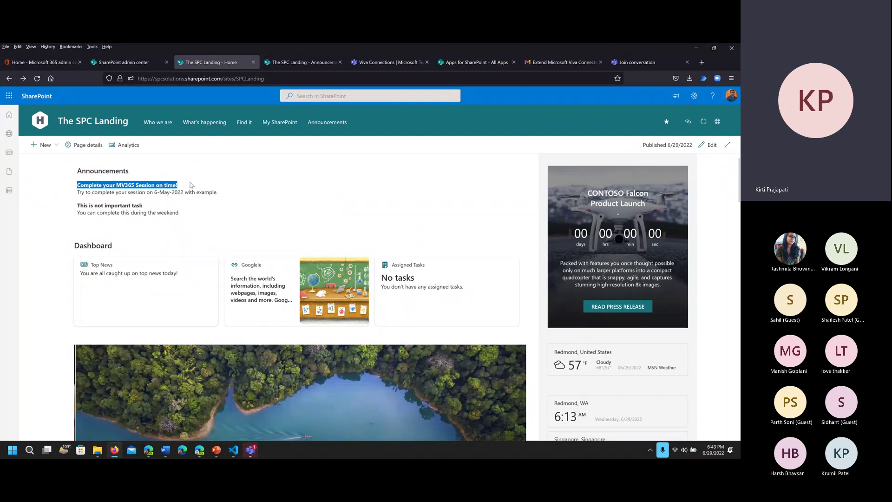
left_click(191, 185)
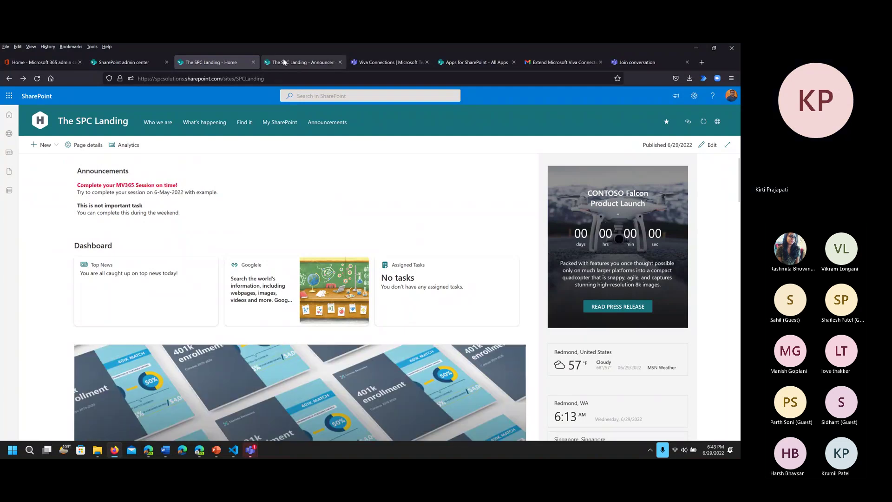
left_click(283, 60)
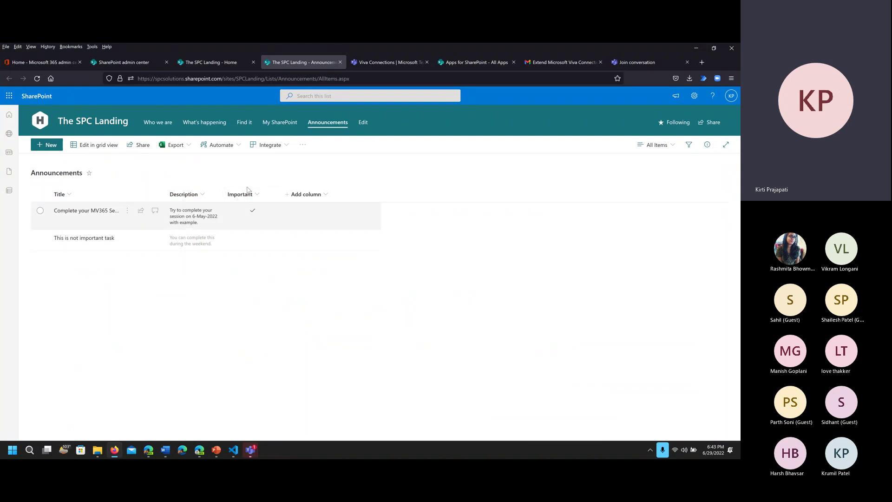
left_click(220, 64)
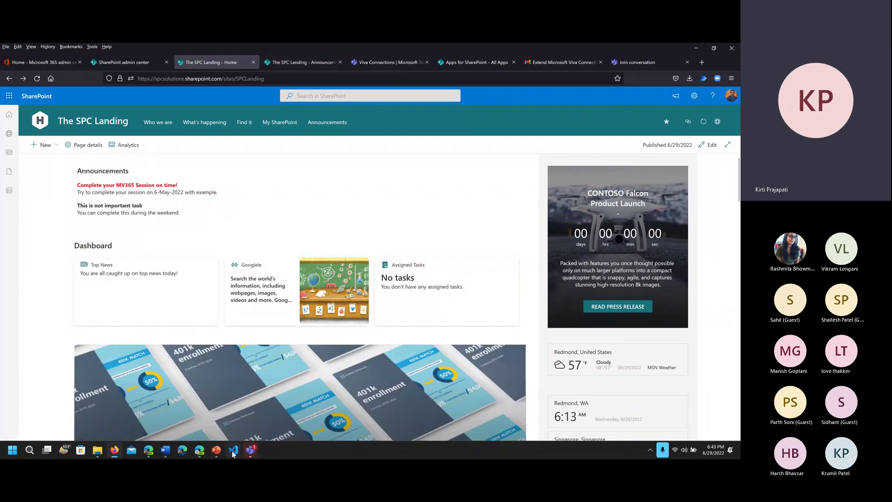
Switch to Visual Studio Code, review OrganizationAnnouncementsWebPart.ts in the Demo project's src folder and return to the SharePoint home page.
left_click(232, 452)
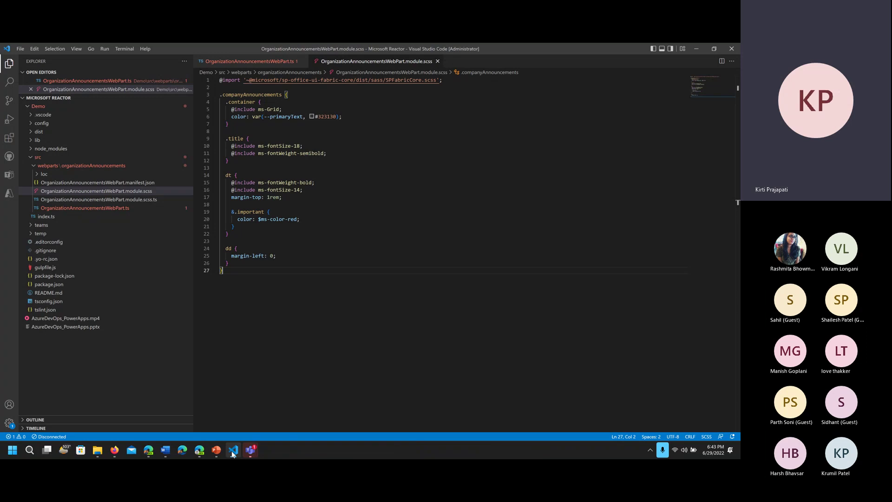
left_click(38, 157)
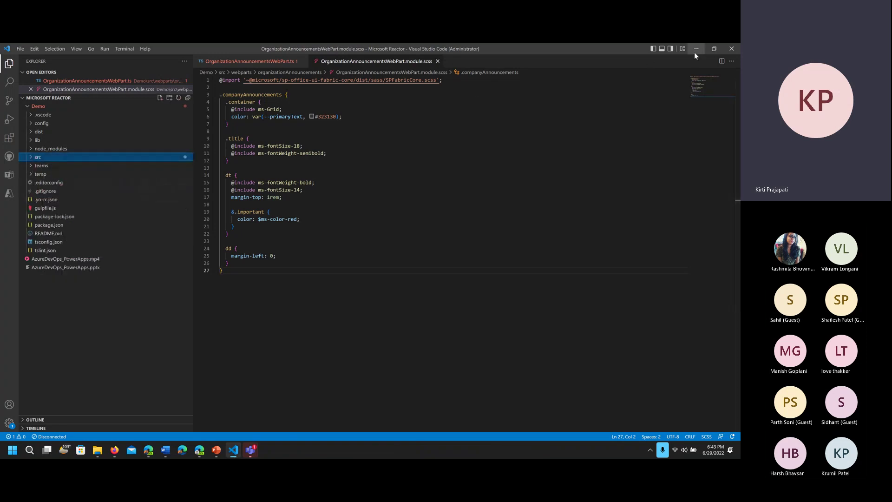
left_click(32, 158)
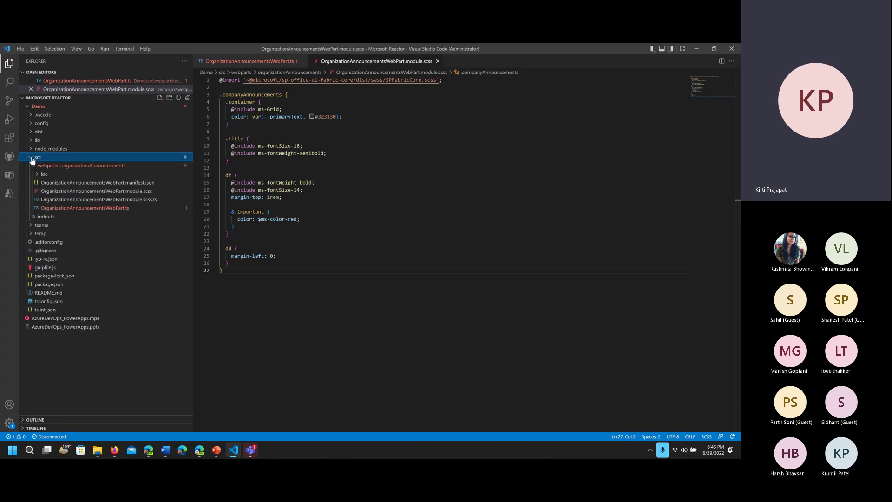
left_click(73, 209)
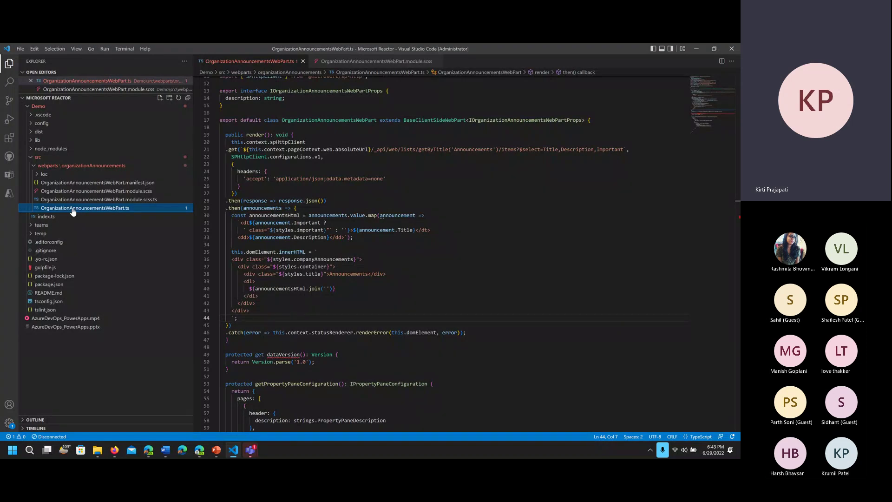
left_click(693, 50)
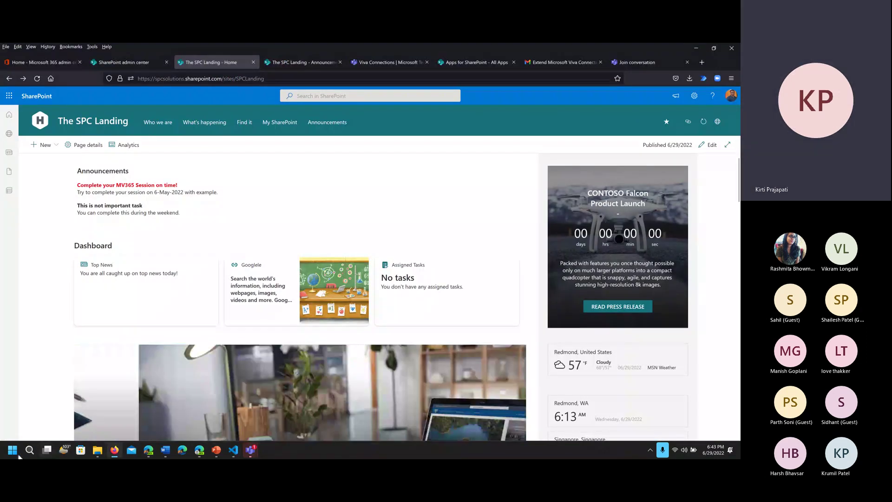
left_click(18, 457)
type("cmd")
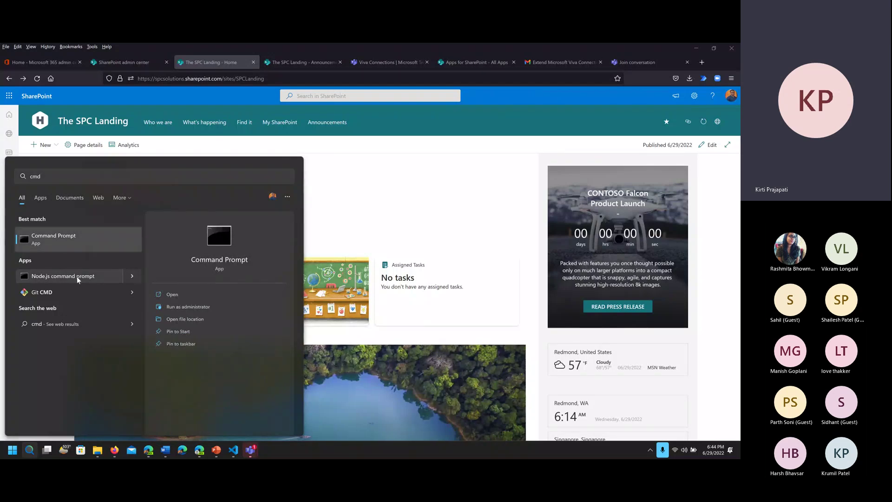
key("Escape")
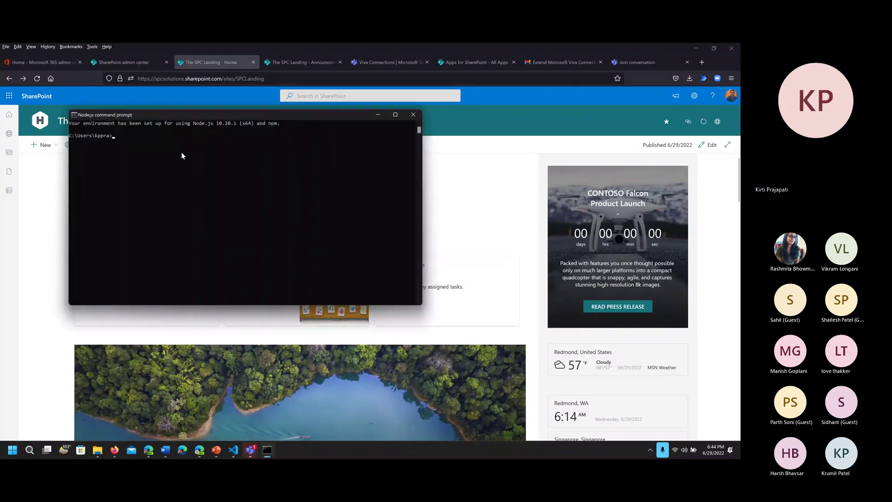
Search Windows for cmd and run Command Prompt as administrator.
left_click(13, 451)
type("cmd")
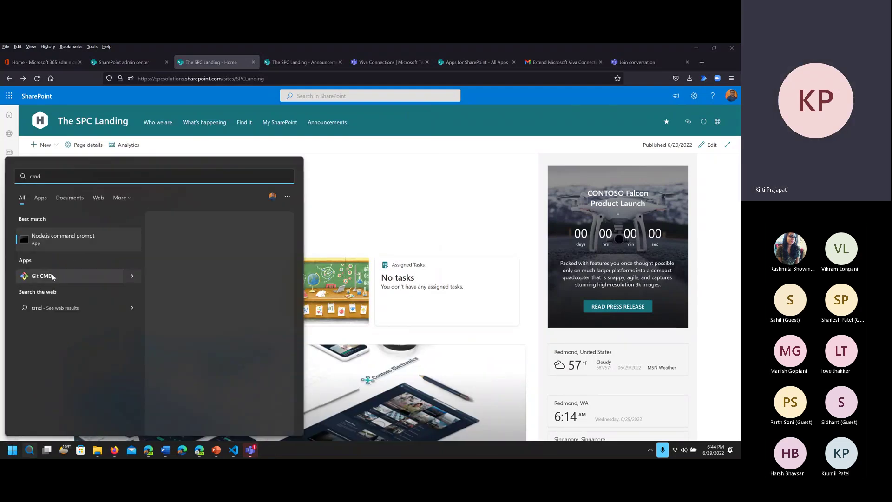
key("BackSpace")
key("BackSpace")
key("BackSpace")
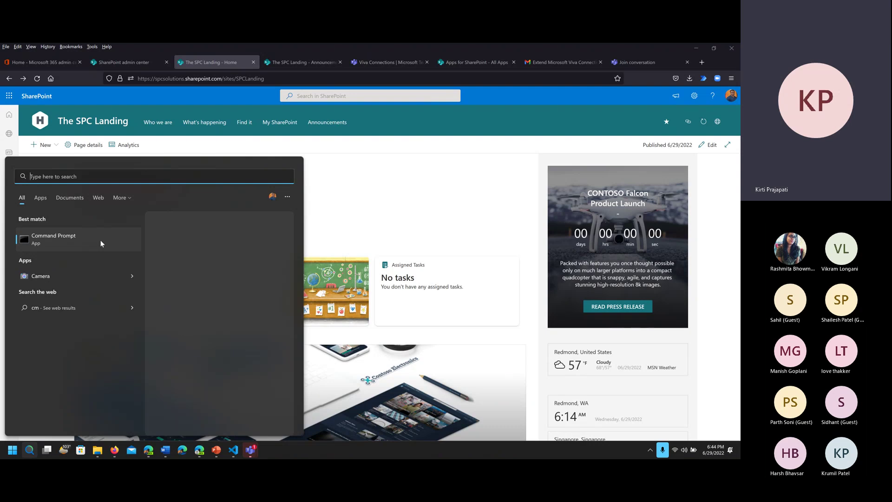
type("cmd")
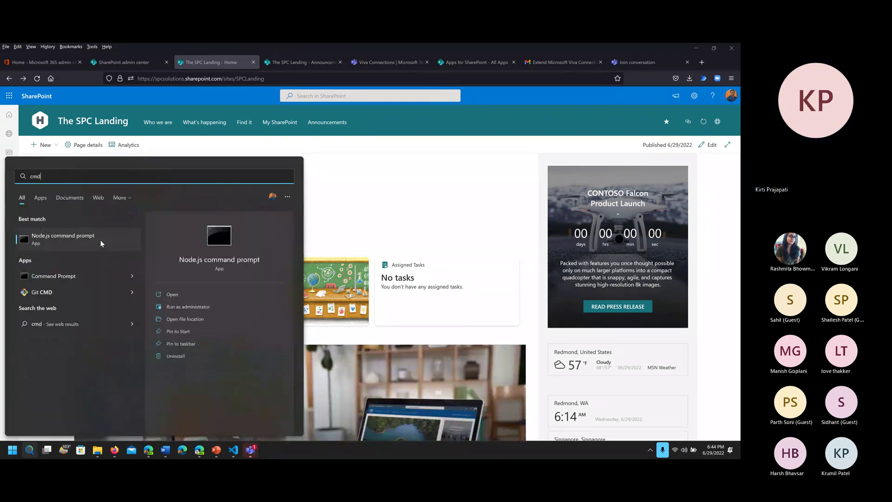
right_click(61, 276)
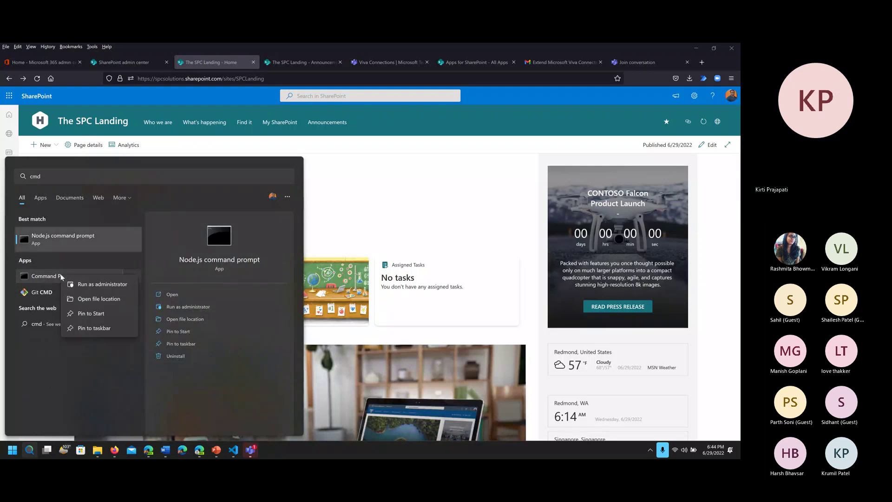
left_click(96, 284)
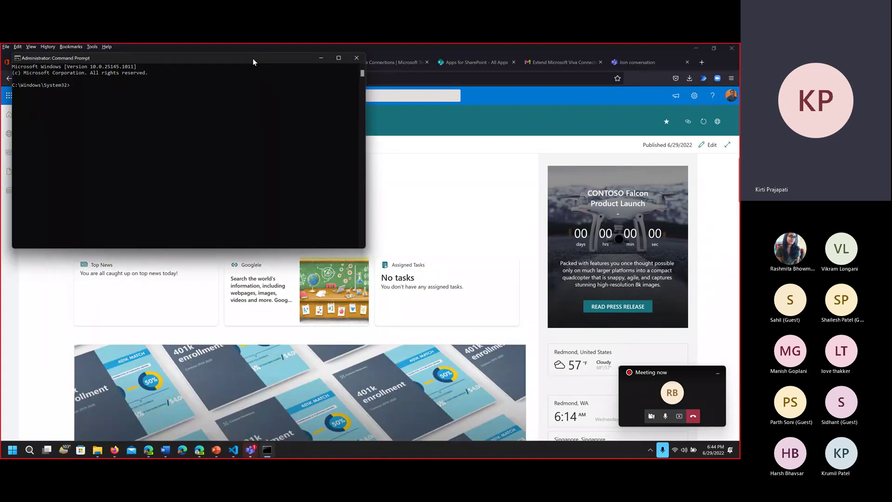
Place the Command Prompt as a smaller window over the page and change its directory to C:\SPCSolutions.
left_click_drag(253, 58, 386, 139)
double_click(386, 139)
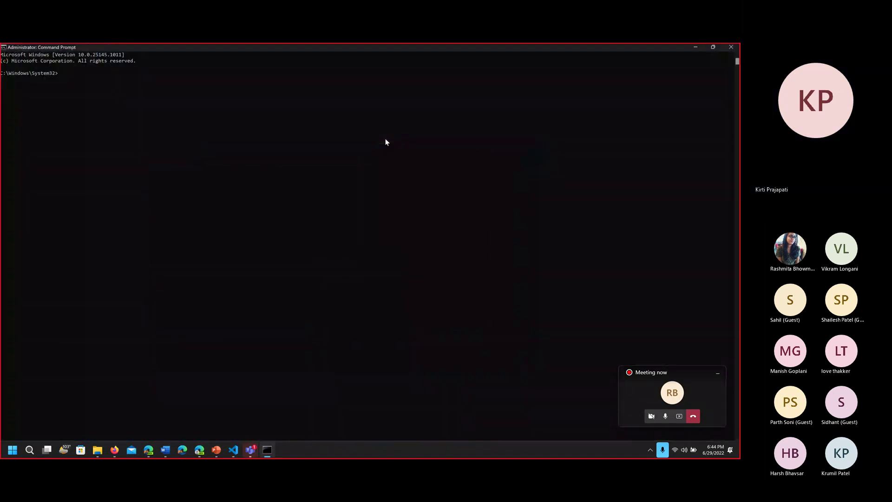
left_click(713, 48)
type("cd\\")
key("Return")
type("cd SPCSolutions")
key("Return")
Change to the 2022_WS_Events folder and list its contents with dir.
type("cd ")
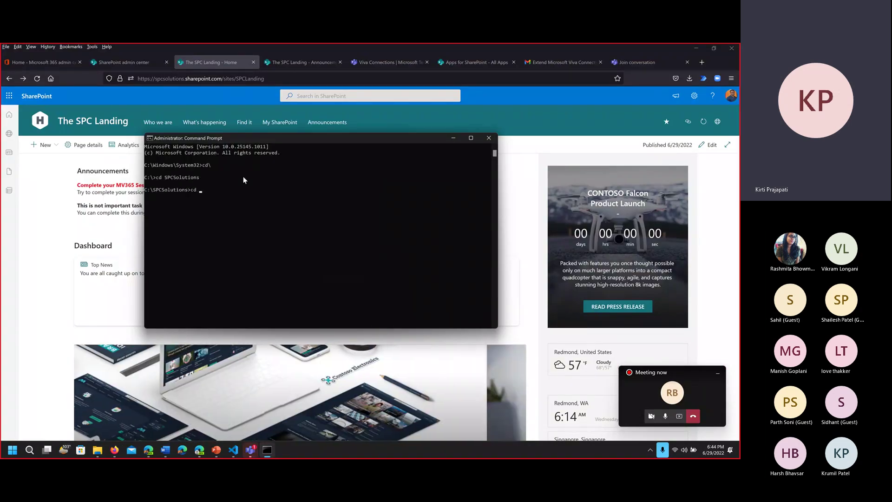
type("2022")
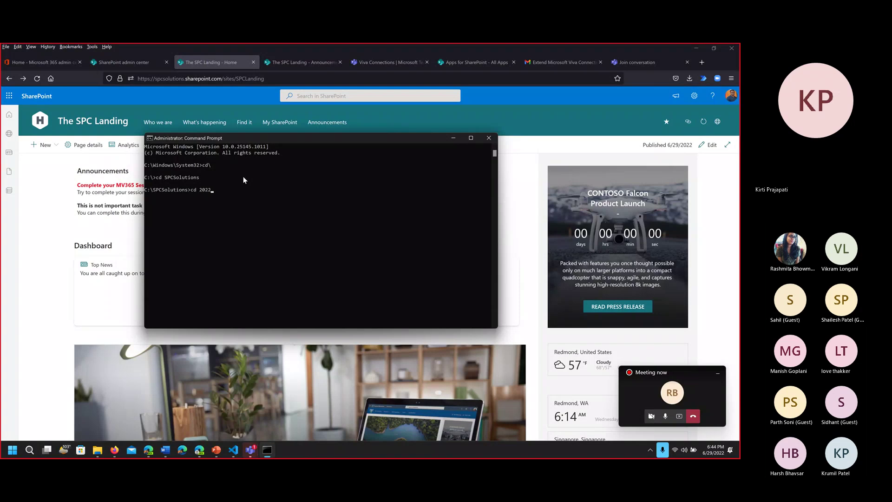
type("_w")
key("Tab")
key("Return")
type("cd ")
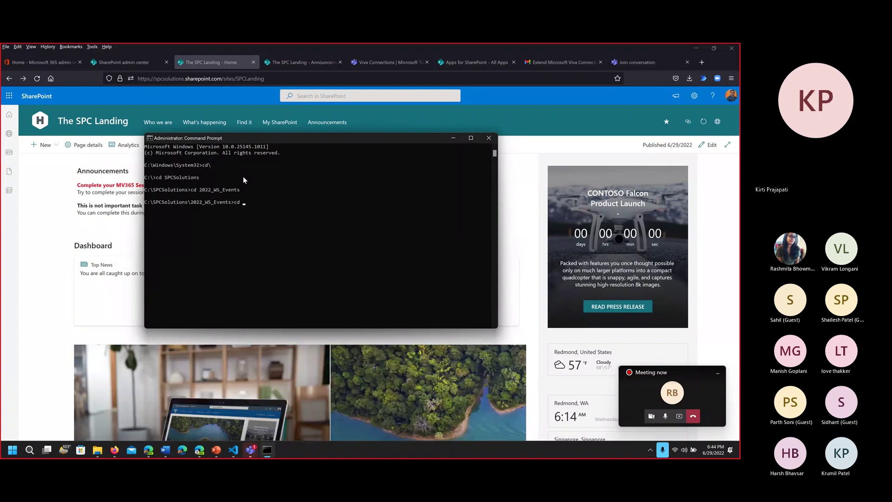
type("mir")
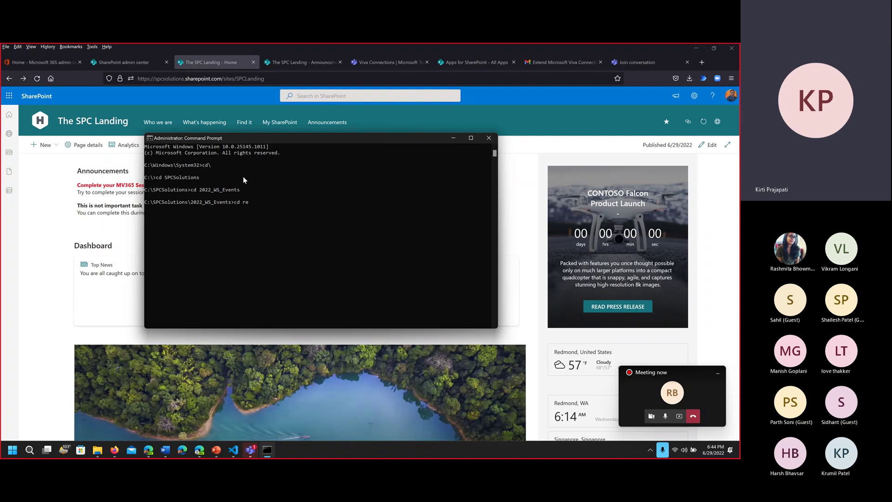
key("BackSpace")
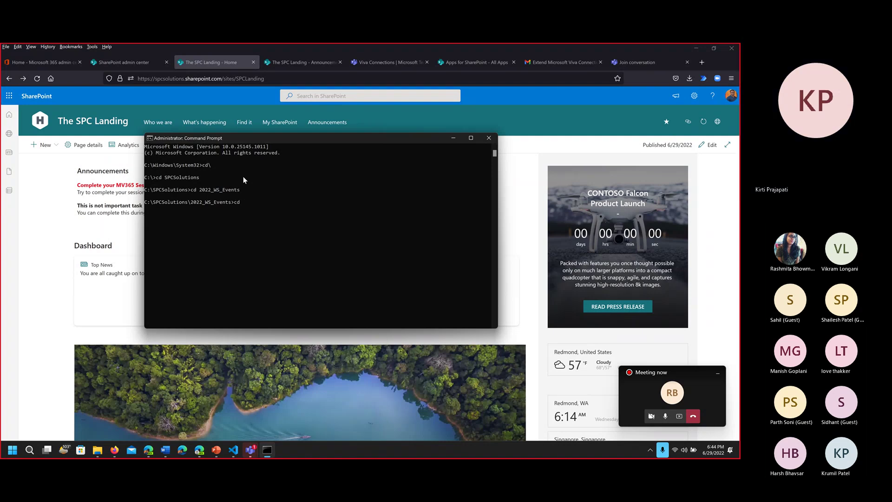
key("BackSpace")
key("BackSpace")
type("dir")
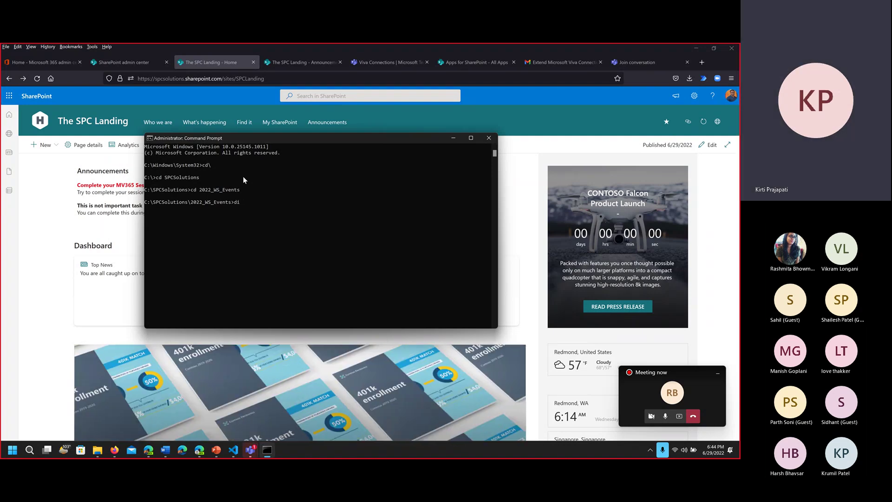
key("Return")
Change to the Microsoft Reactor folder and list its contents with dir.
type("cd mo")
type("i")
key("Tab")
key("Return")
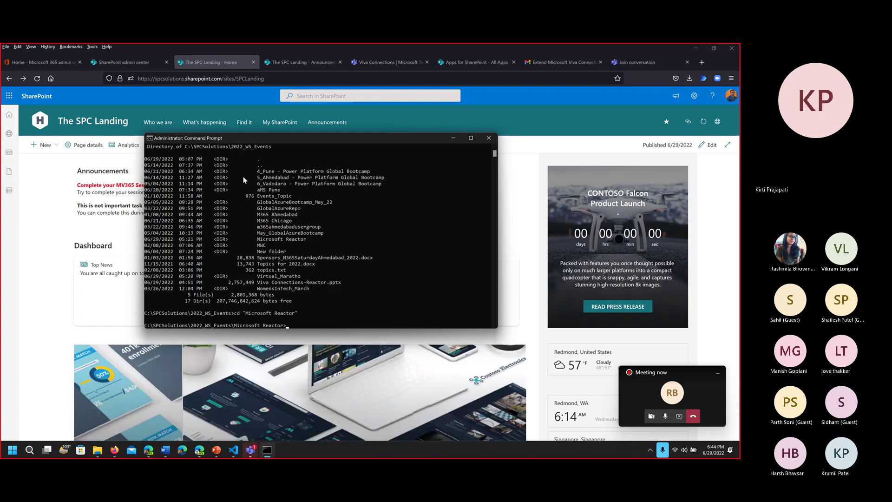
type("dir")
key("Return")
Create a new folder named Demo1 inside the Microsoft Reactor folder.
type("cd")
key("BackSpace")
type("md")
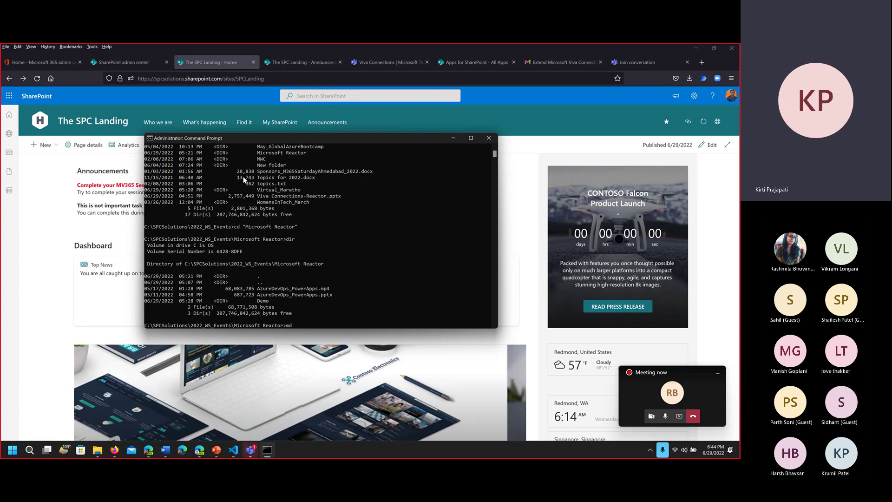
type(" Demo1")
key("Return")
type("cd de")
key("Tab")
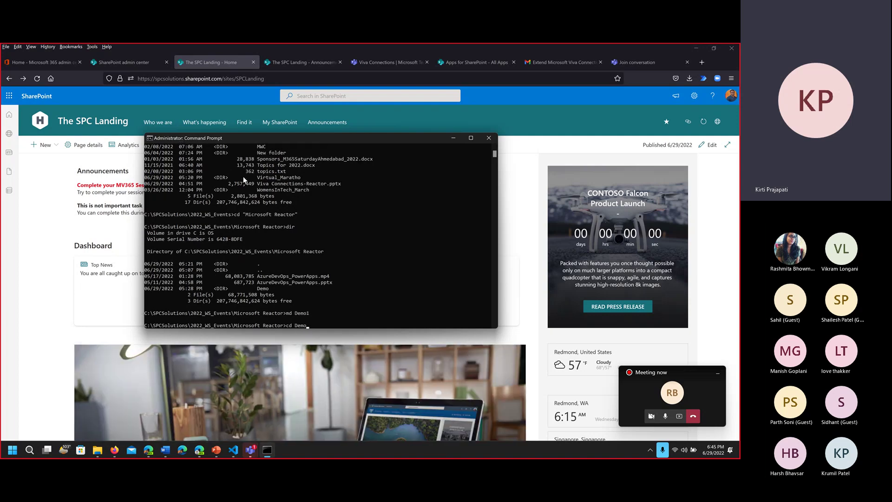
key("Return")
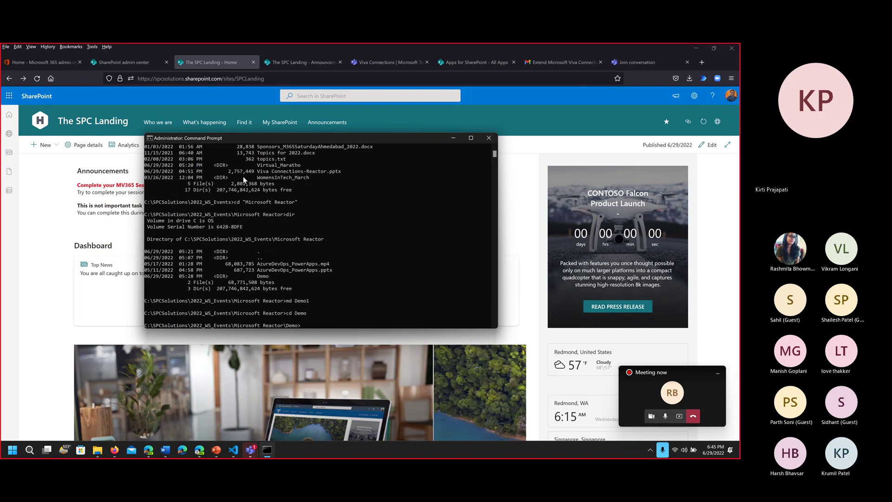
type("cd.")
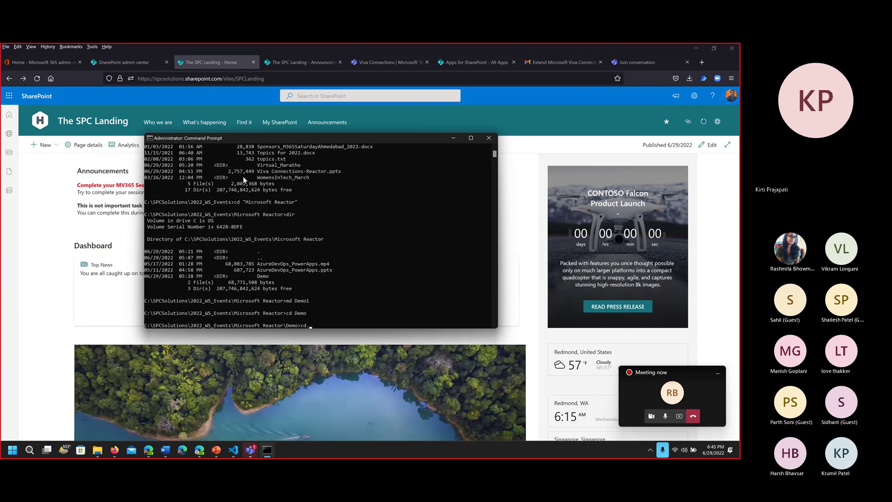
type(".")
key("Return")
Change into the Demo1 folder and clear the console with cls.
type("cd Demo1")
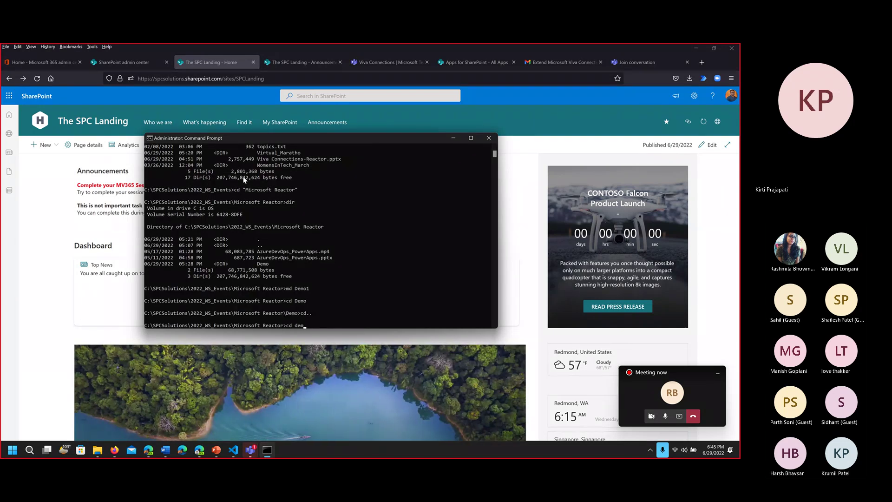
key("Return")
type("ci")
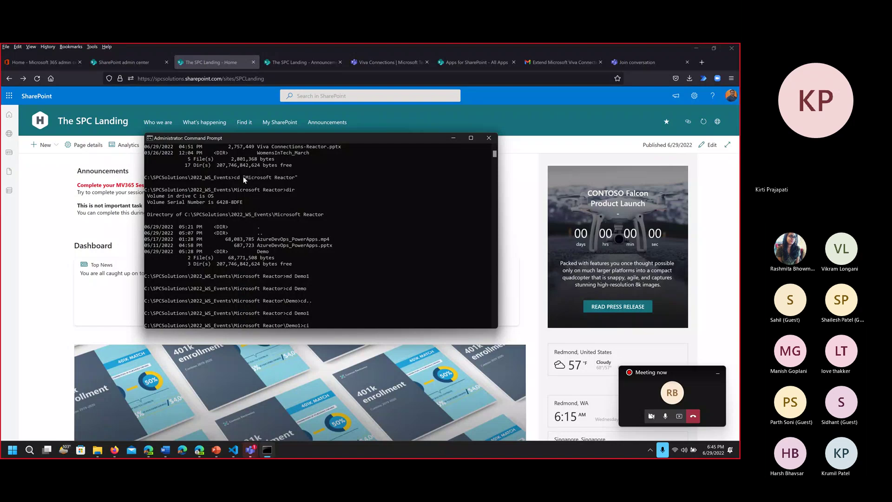
type("ls")
key("Return")
type("yo @")
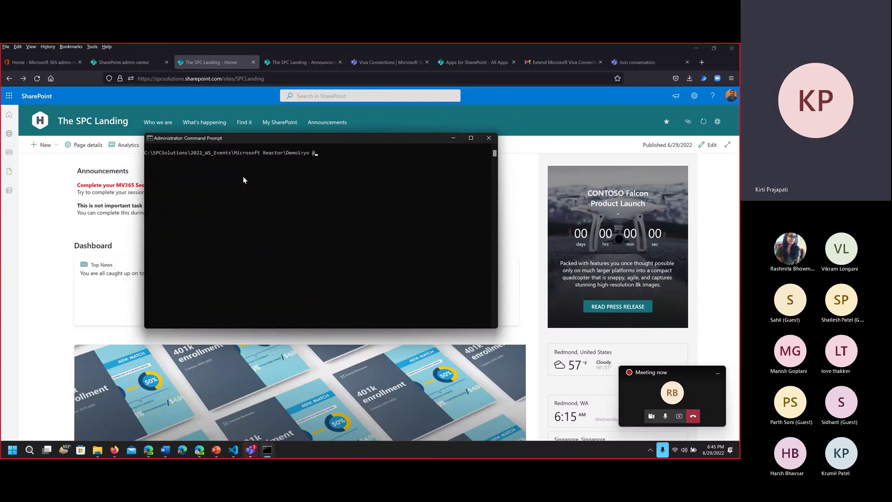
type("miscos")
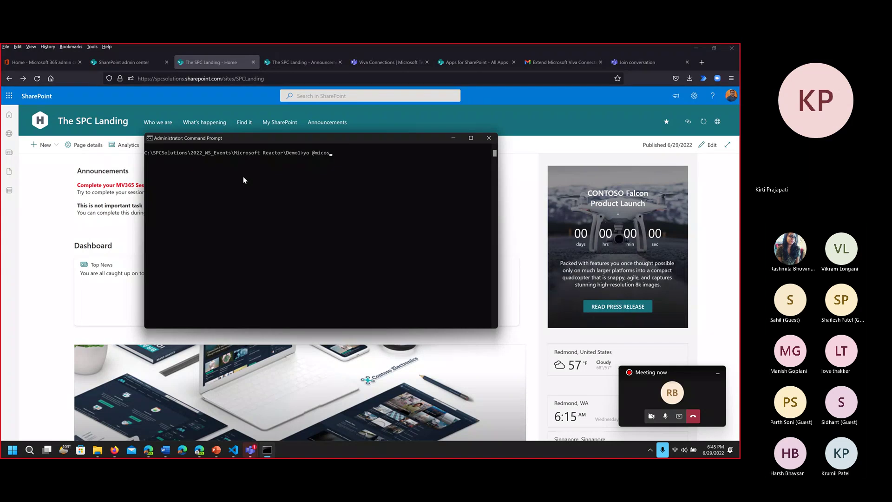
key("BackSpace")
type("rosoft/sharepoint")
key("Return")
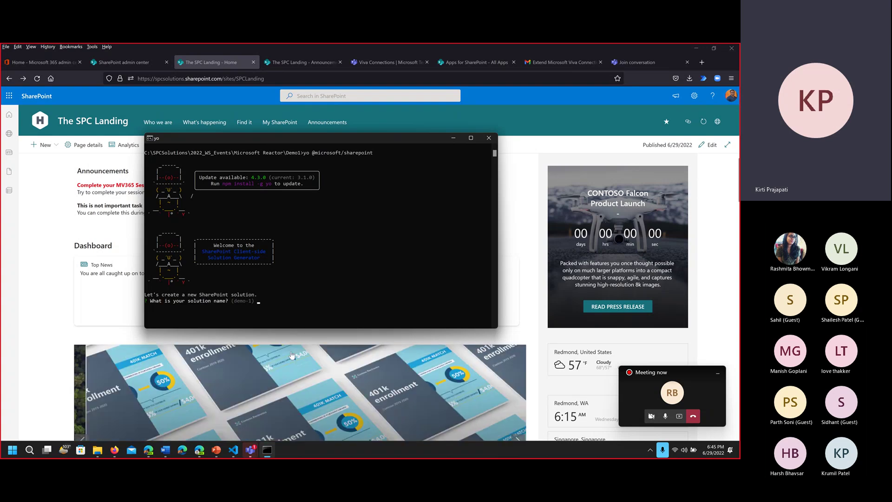
Accept demo-1 as the solution name, target SharePoint Online only (latest), and place the files in the current folder.
key("Return")
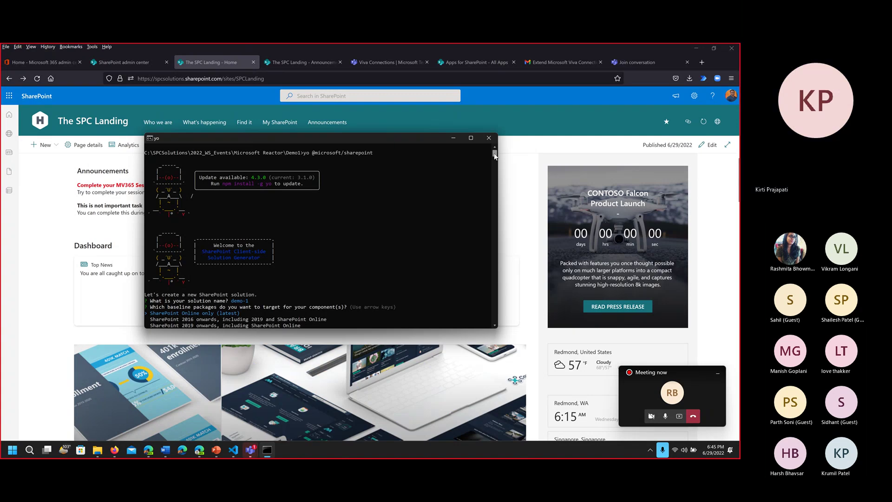
mouse_move(495, 157)
left_mouse_down()
mouse_move(493, 167)
mouse_move(495, 152)
left_mouse_up()
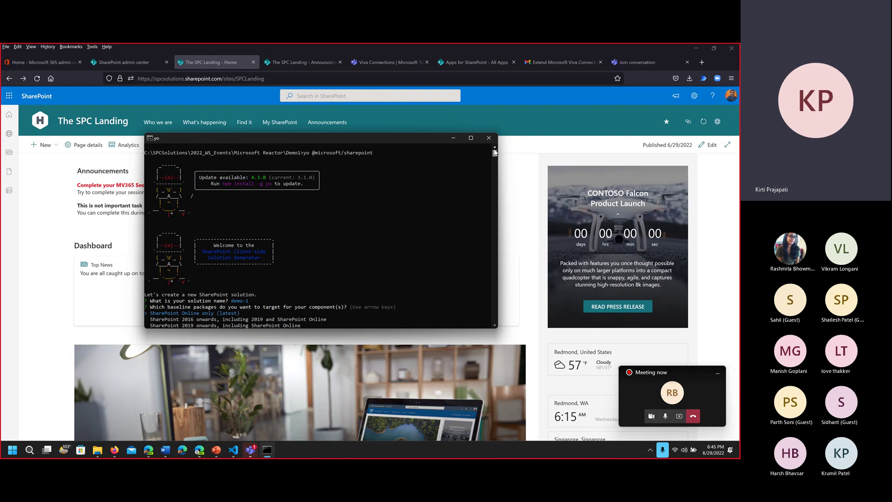
key("Return")
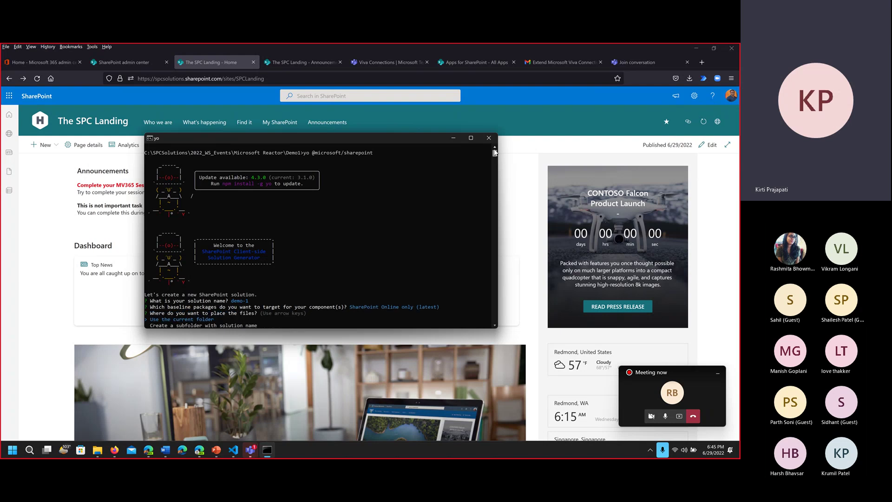
key("Return")
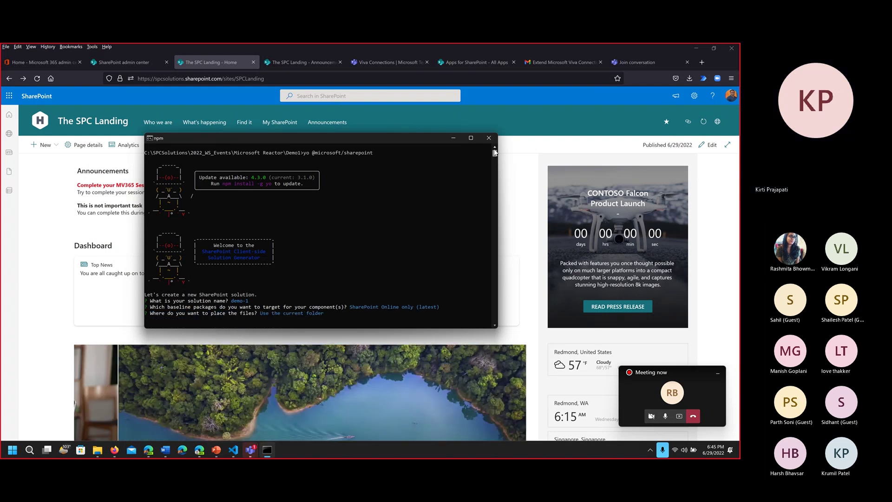
Answer No to both immediate deployment to all sites and unique web API permissions for the solution.
type("n")
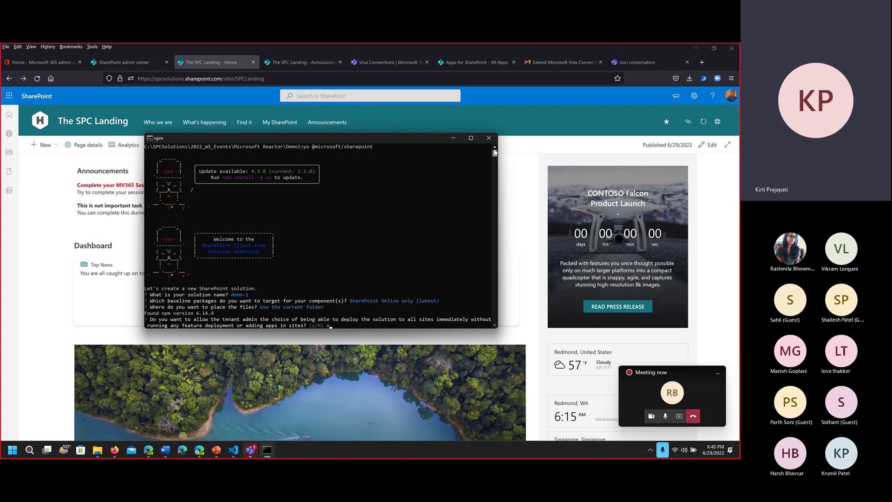
key("Return")
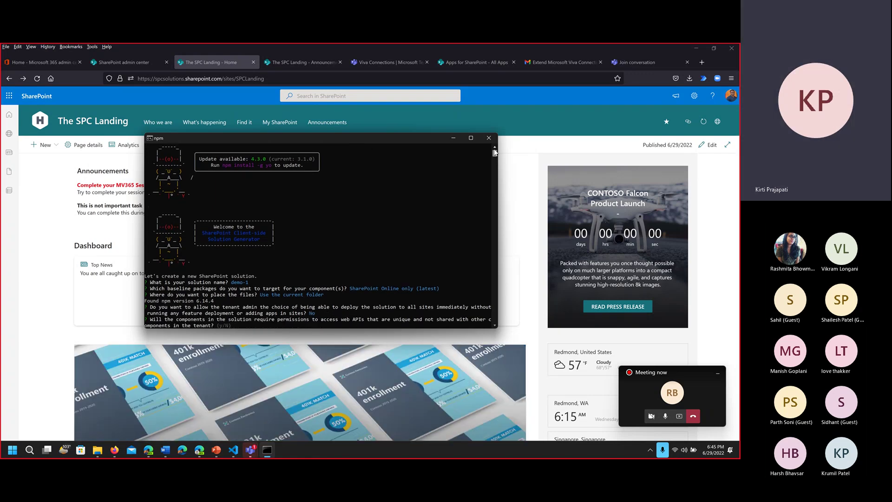
type("n")
key("Return")
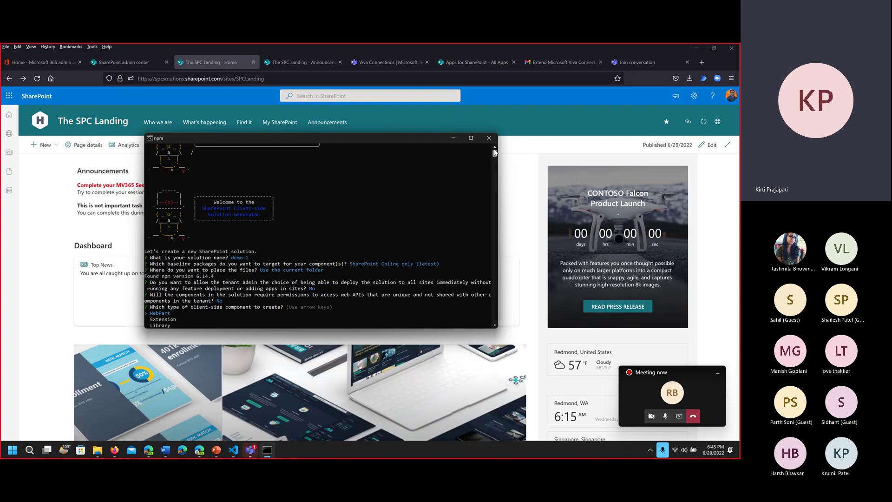
Generate a WebPart component with the default name HelloWorld, description HelloWorld description, and No JavaScript framework.
key("Return")
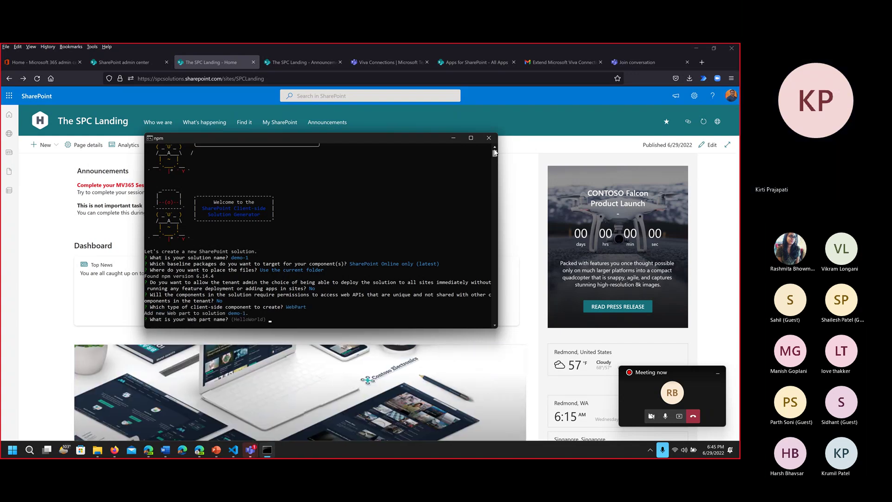
key("Return")
key("Return")
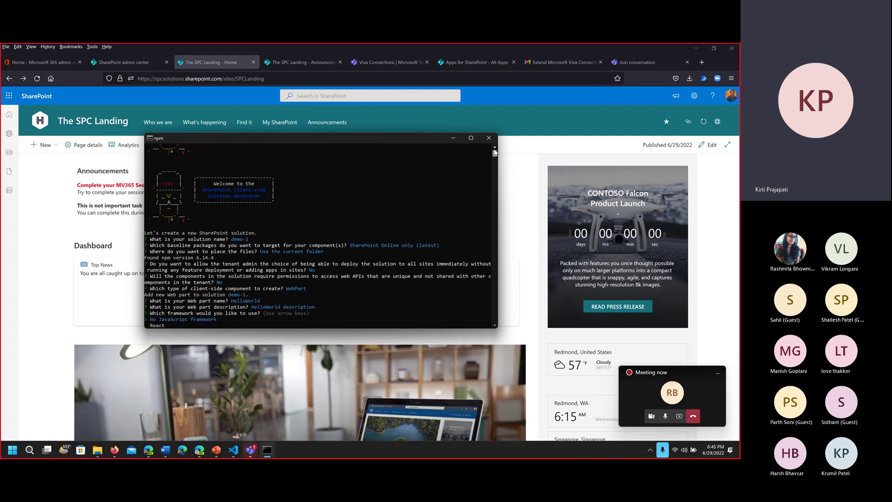
key("Down")
key("Up")
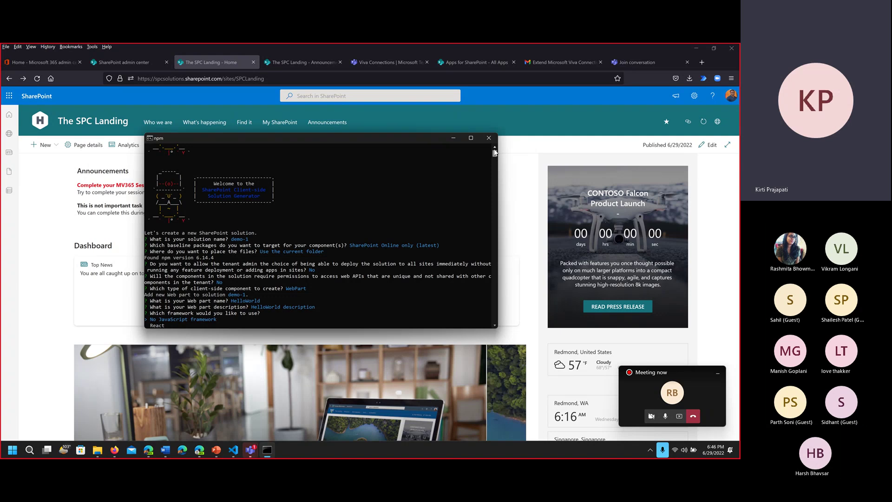
key("Return")
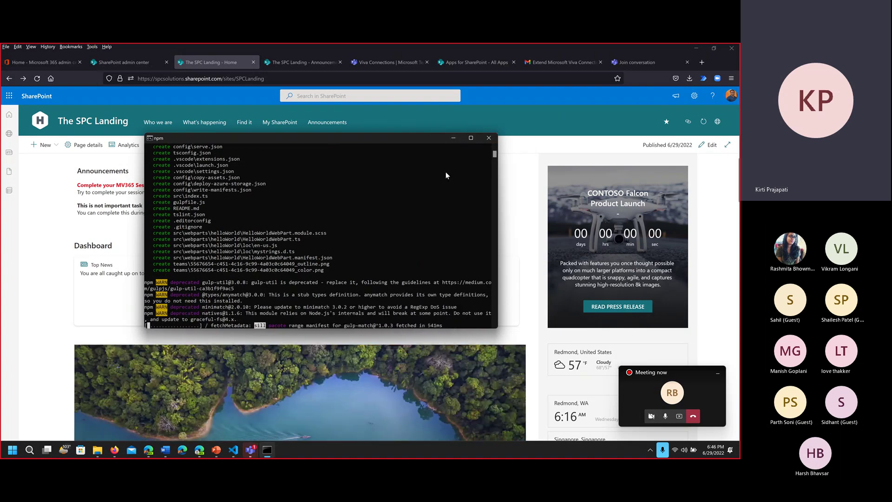
Switch to Visual Studio Code and select lines 20 to 45 of the announcements code inside render() in OrganizationAnnouncementsWebPart.ts.
left_click(453, 138)
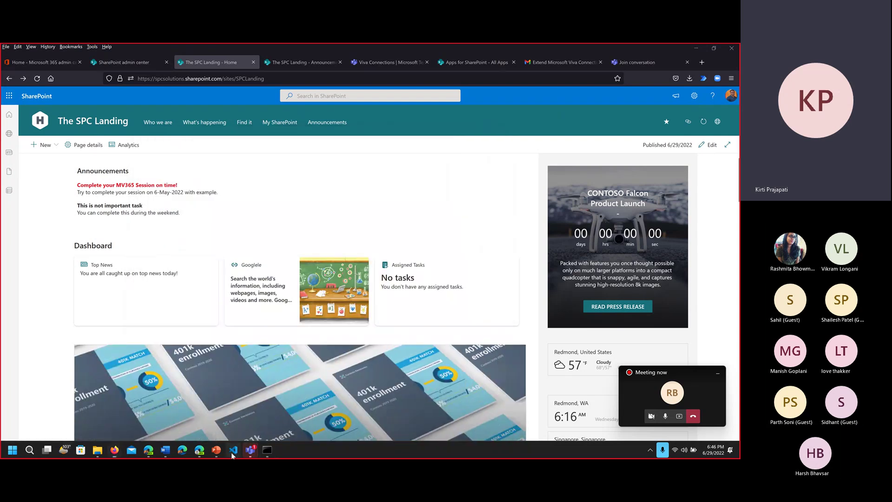
left_click(233, 450)
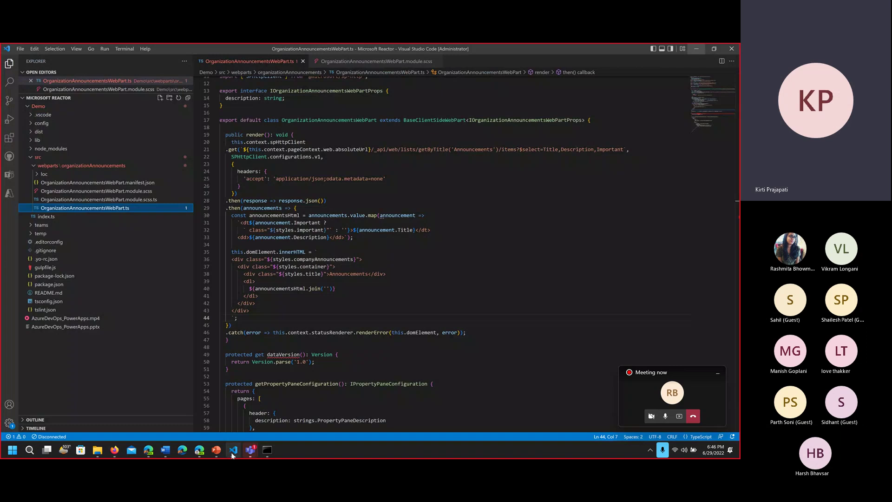
left_click(240, 186)
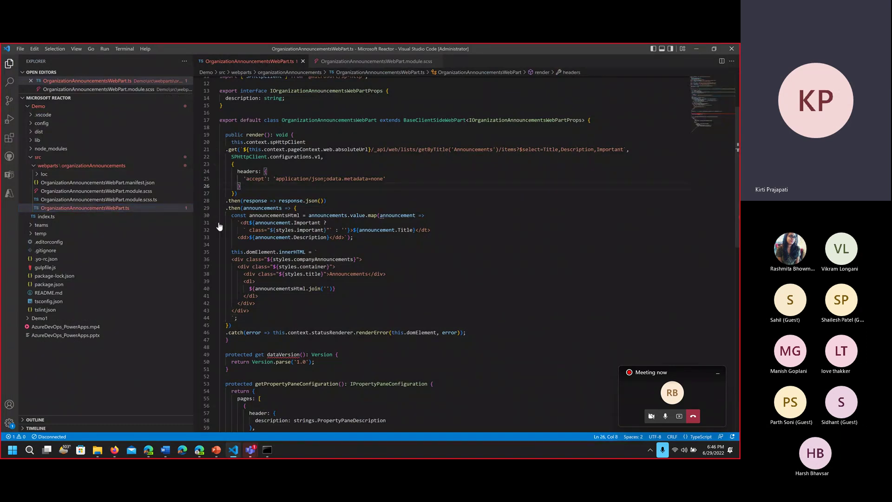
left_click(294, 198)
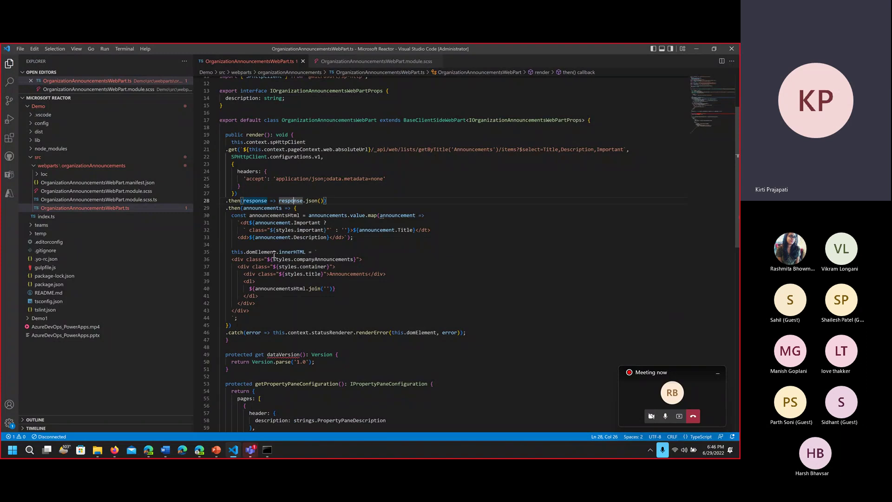
scroll(270, 322, "up", 2)
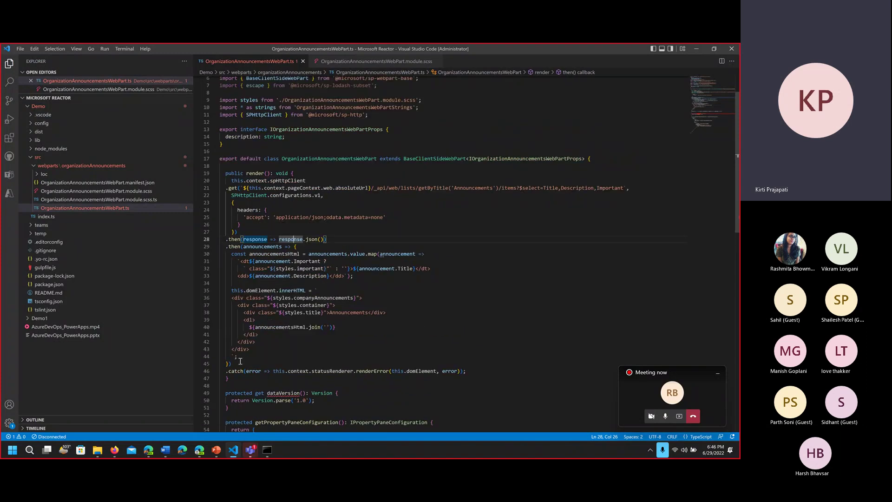
left_click_drag(232, 364, 237, 356)
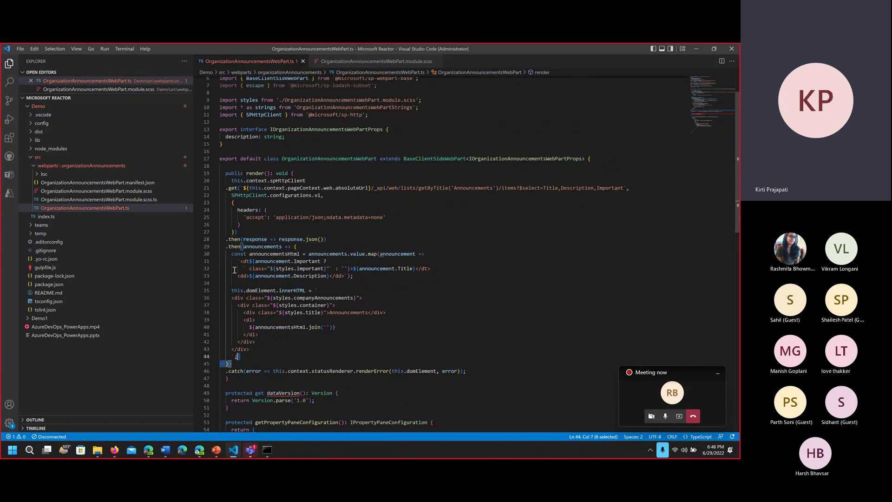
left_click_drag(234, 270, 231, 239)
left_click_drag(236, 197, 232, 181)
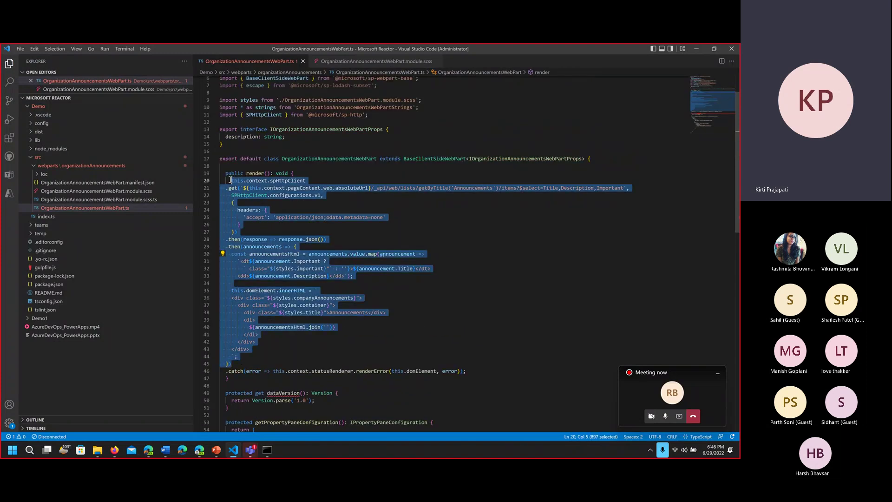
Examine the announcements HTML code on lines 30 to 44 and the line 21 REST query for Title, Description and Important in render().
left_click(335, 205)
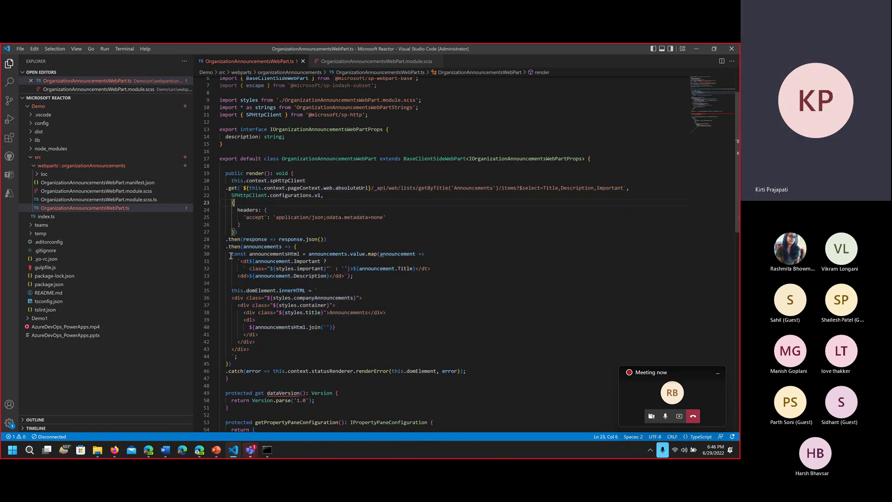
left_click_drag(228, 254, 239, 356)
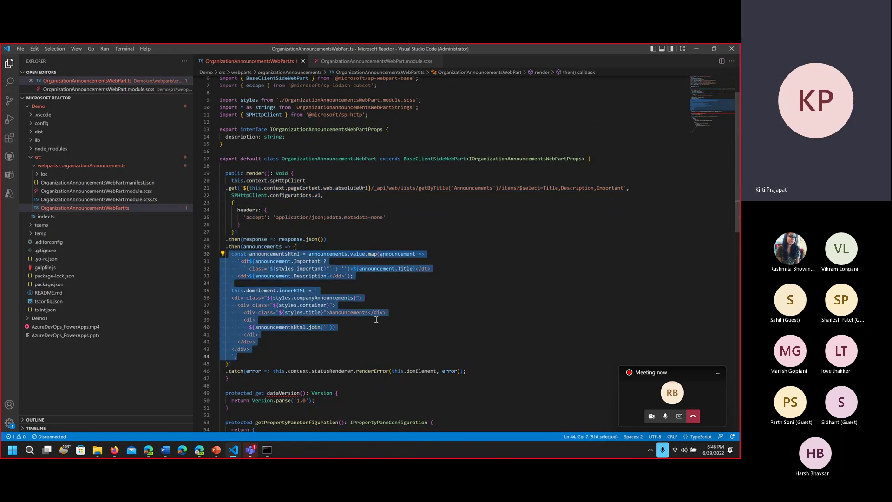
left_click(456, 190)
key("Home")
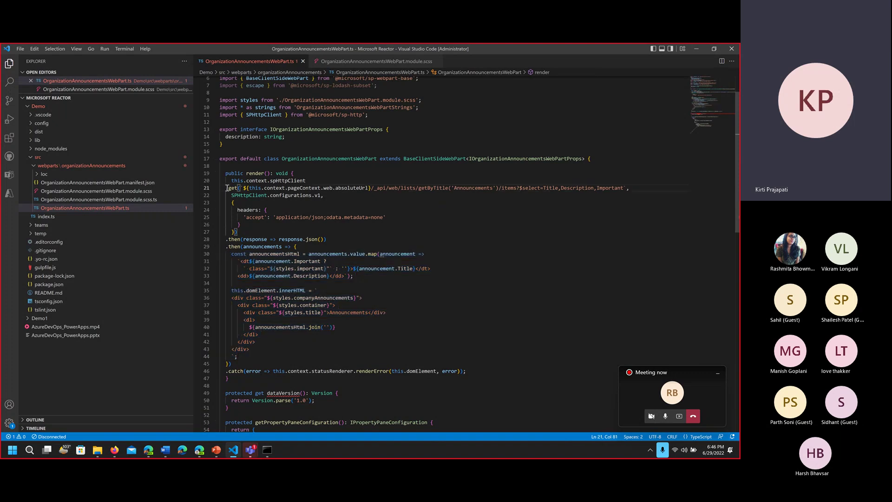
left_click(630, 189, "shift")
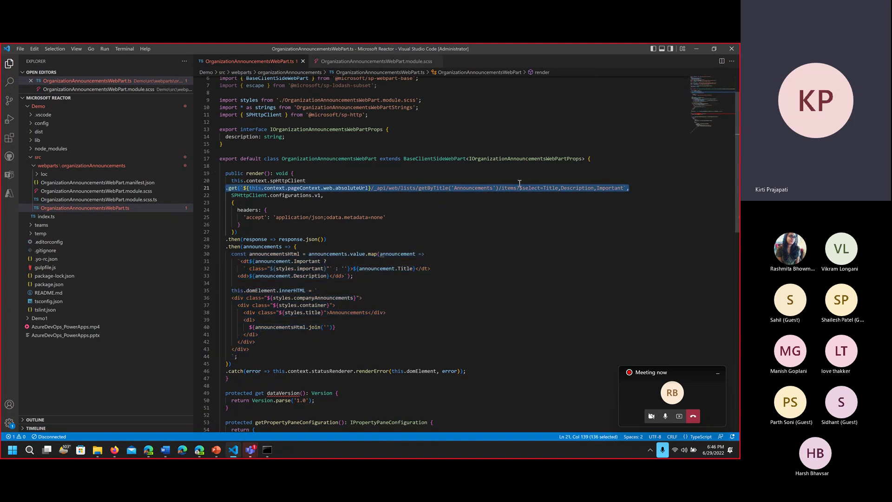
double_click(483, 187)
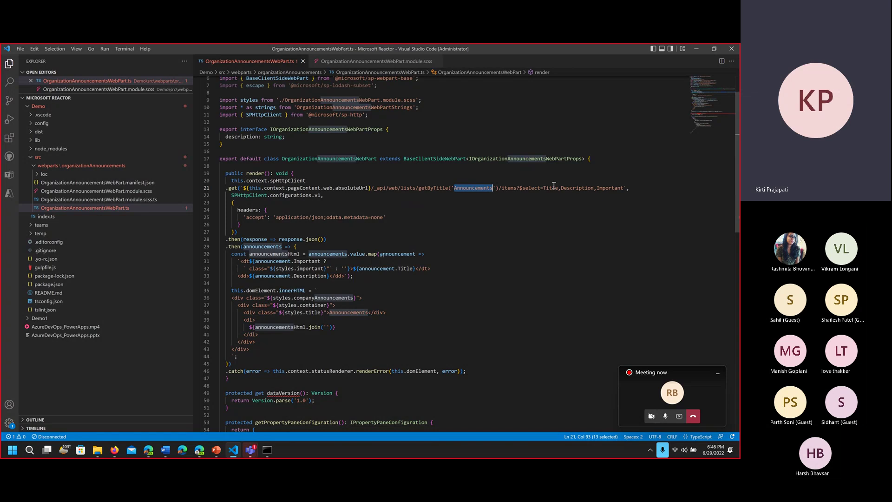
double_click(606, 187)
left_click(427, 215)
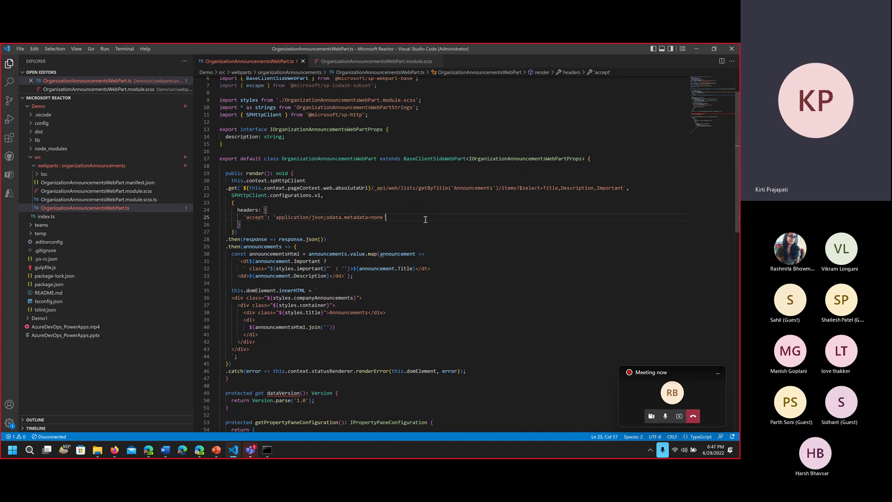
Examine the innerHTML markup on lines 35 to 44 and the announcement title and description template on lines 31 to 33.
scroll(425, 219, "down", 4)
left_click_drag(232, 213, 278, 277)
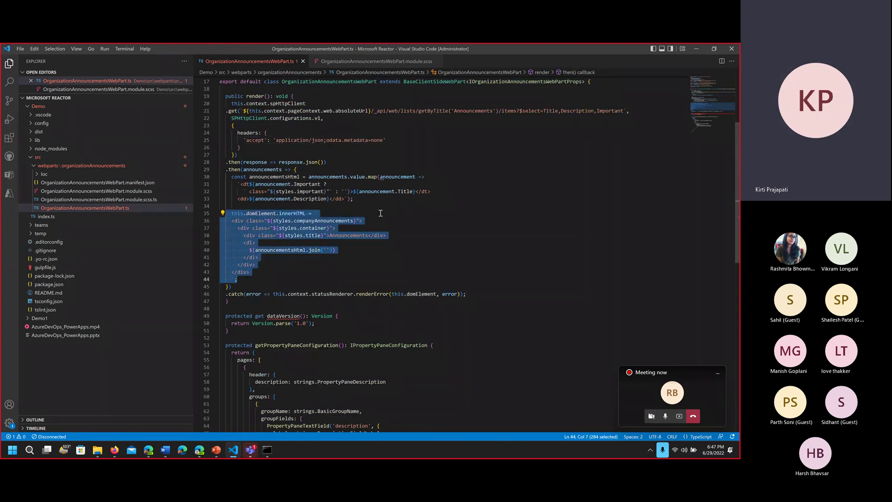
left_click(243, 191)
left_click(455, 179, "shift")
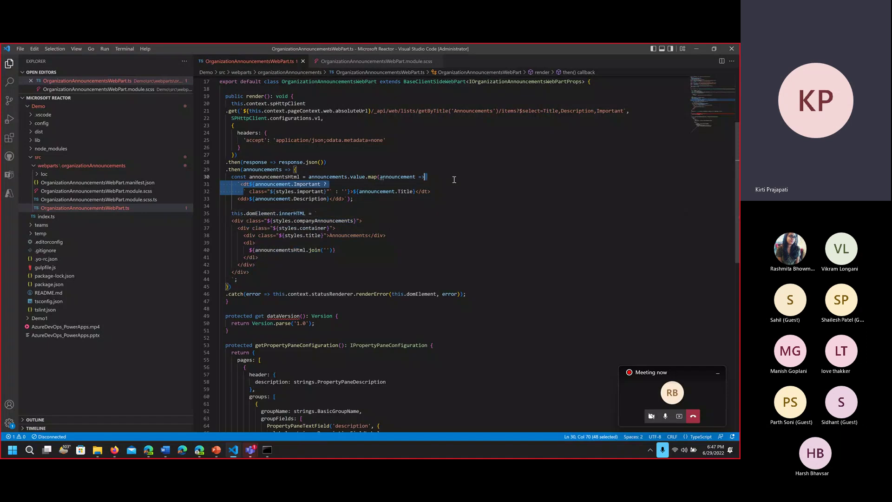
left_click(459, 196, "shift")
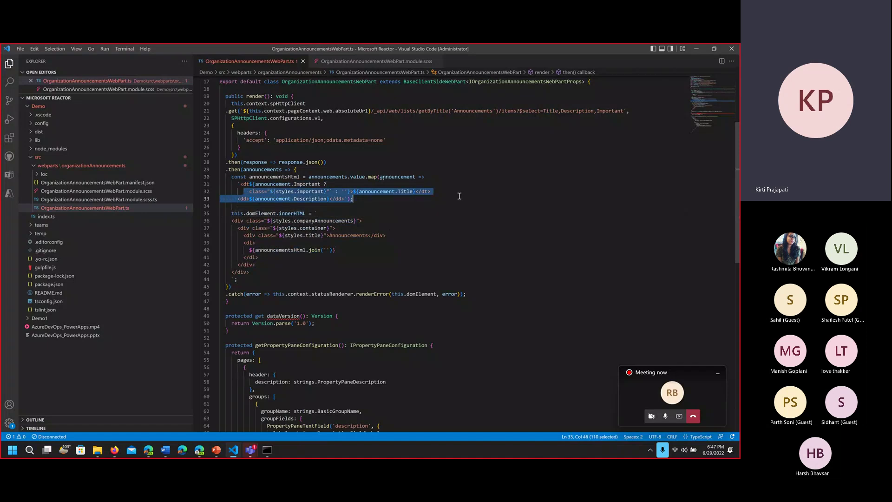
left_click(453, 191, "shift")
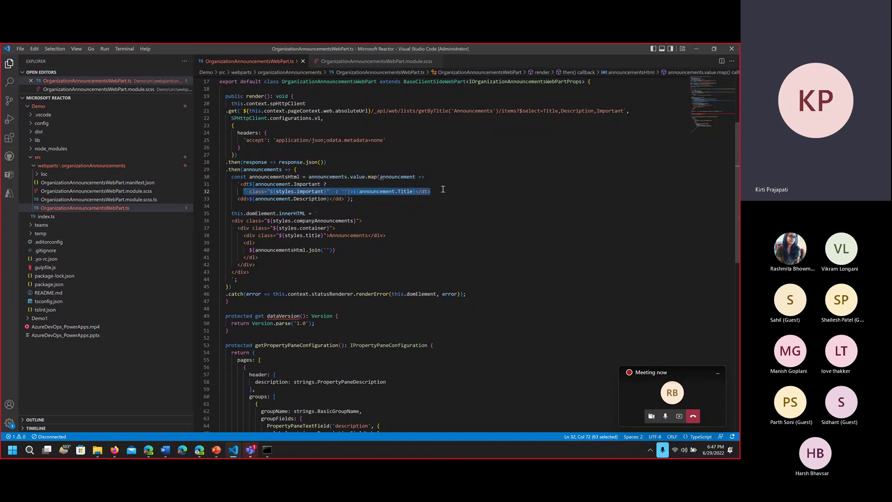
left_click(443, 189)
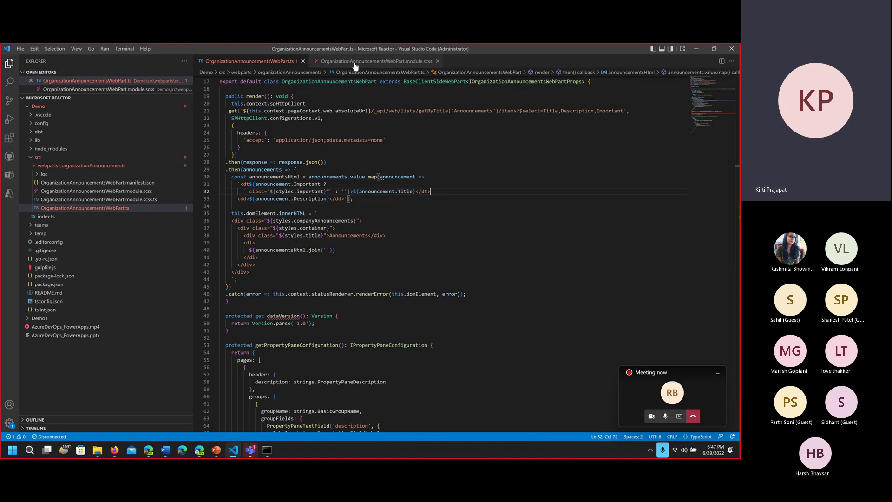
Inspect the .important style rule in OrganizationAnnouncementsWebPart.module.scss and return to OrganizationAnnouncementsWebPart.ts.
left_click(355, 63)
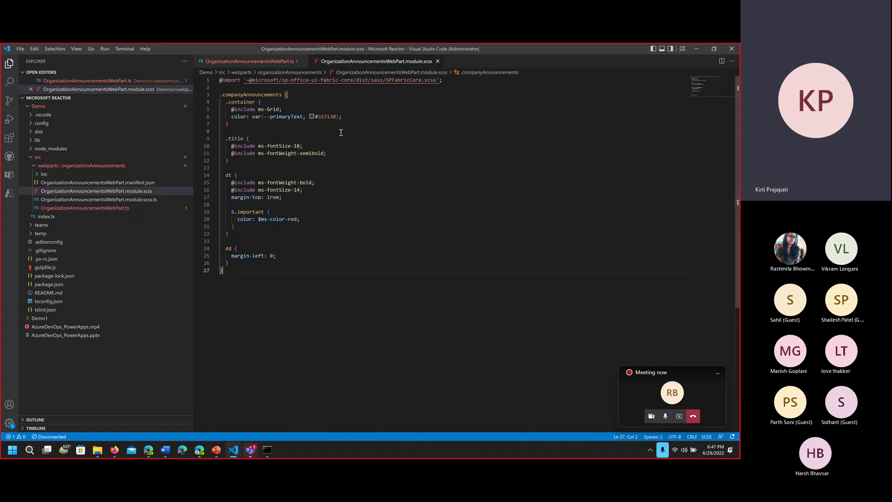
left_click(352, 154)
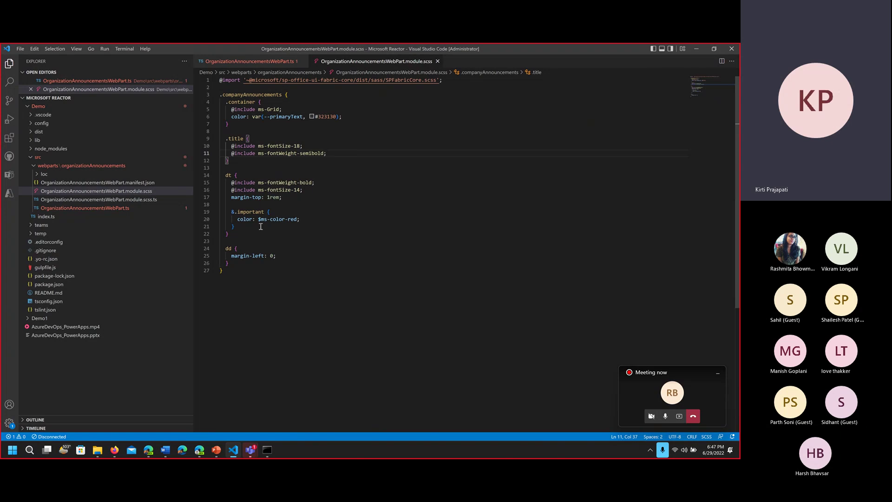
double_click(244, 212)
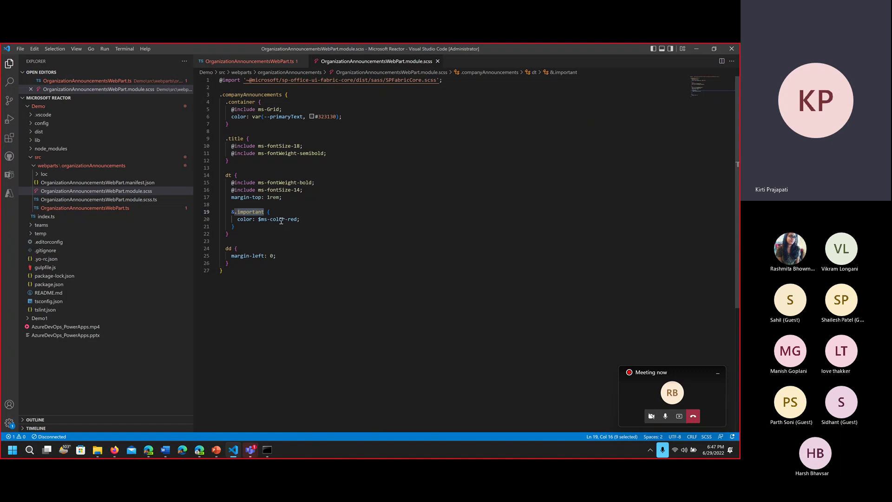
left_click(260, 62)
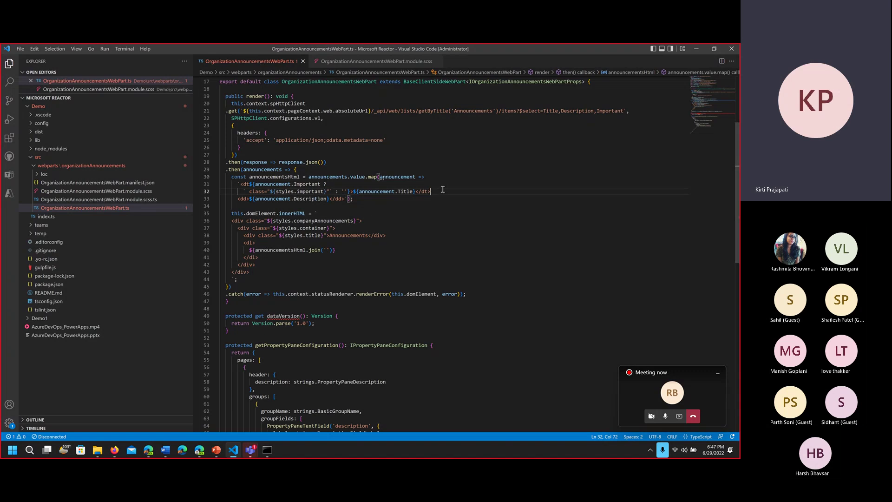
Review the whole OrganizationAnnouncementsWebPart.ts file, including the innerHTML markup and the render() code on lines 20 to 45.
left_click(433, 260)
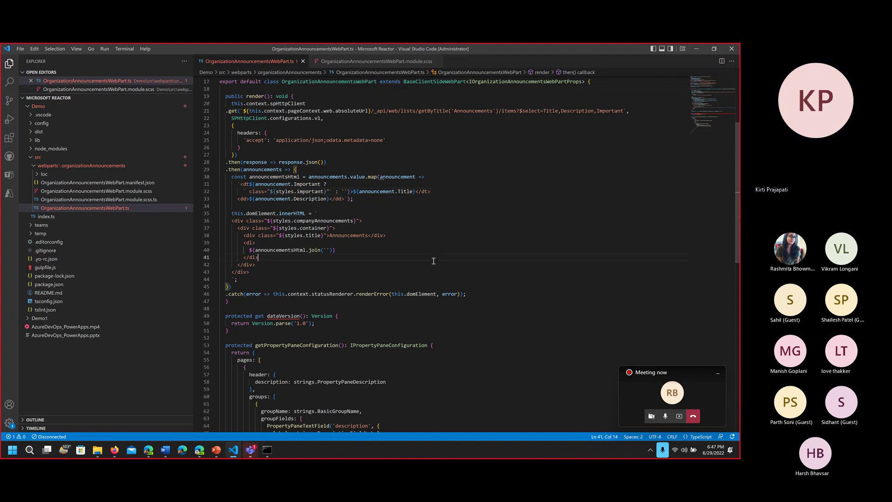
scroll(434, 260, "down", 5)
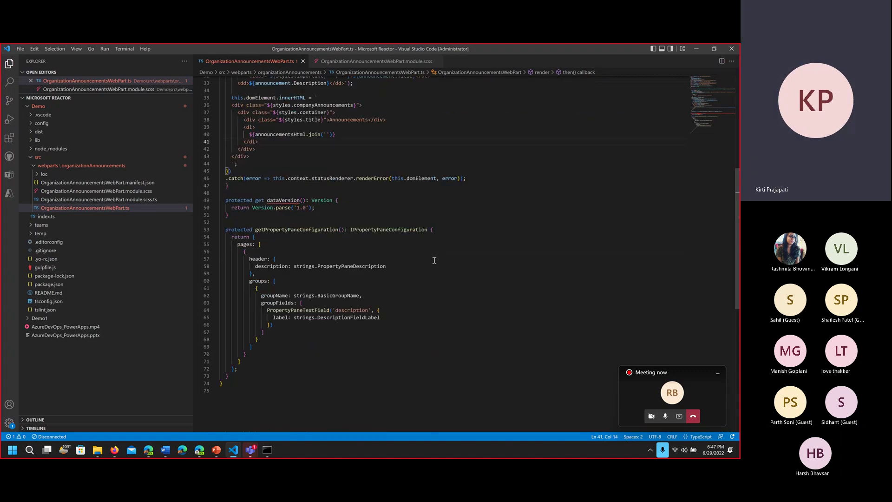
scroll(434, 260, "up", 10)
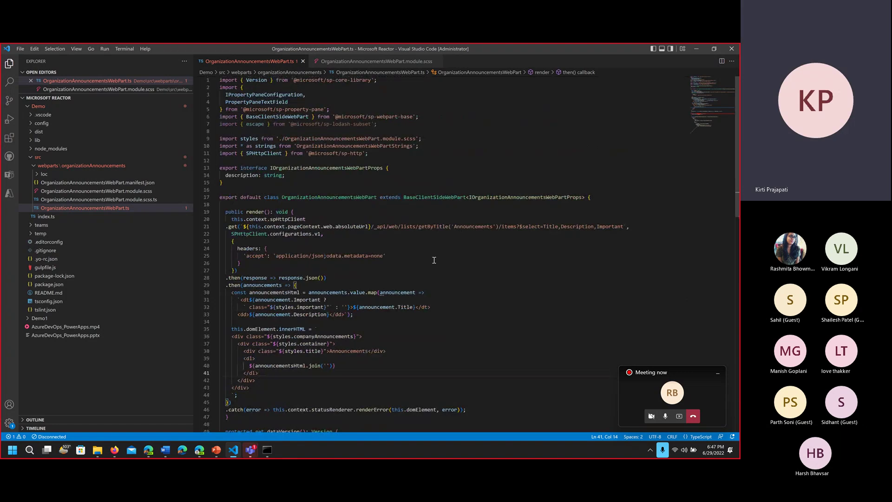
scroll(230, 250, "down", 4)
left_click_drag(229, 250, 250, 310)
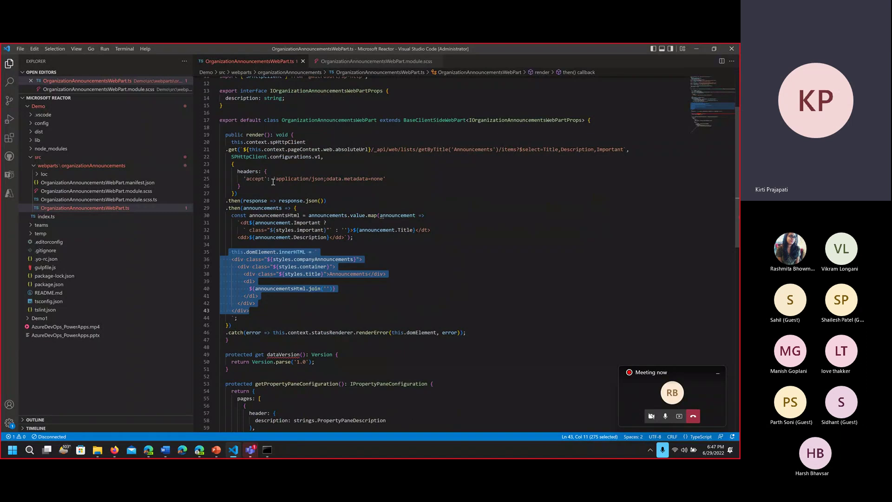
left_click_drag(291, 135, 247, 208)
left_click_drag(263, 280, 254, 324)
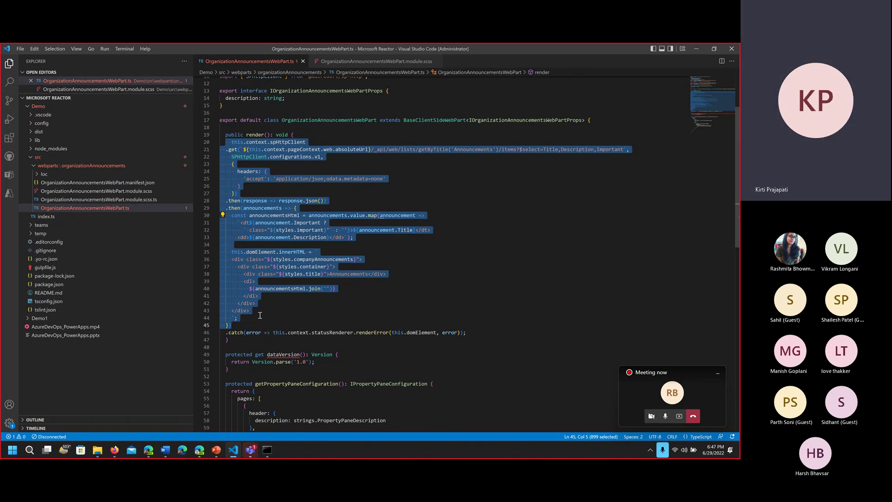
left_click(260, 316)
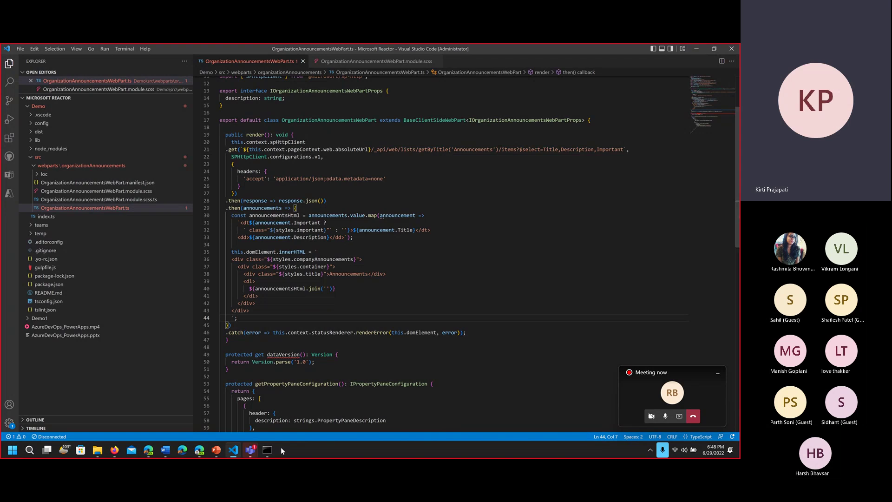
Switch to the browser and view the Apps for SharePoint catalog and the Announcements list of The SPC Landing site.
left_click(695, 52)
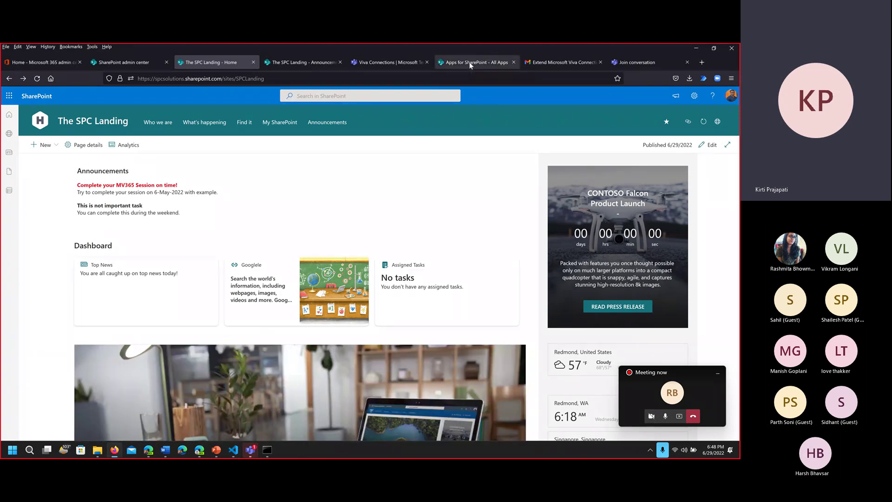
left_click(470, 65)
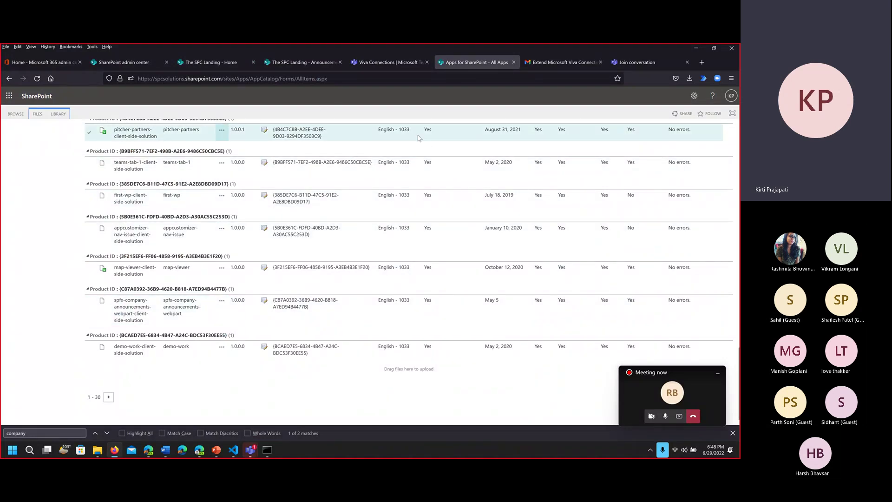
left_click(310, 63)
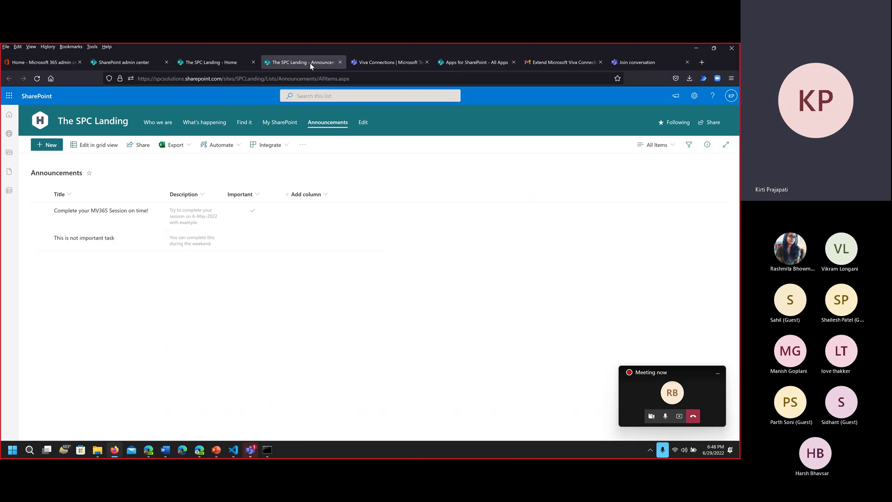
Try adding a second announcements web part at the start of The SPC Landing home page's first column, and republish without it.
left_click(198, 63)
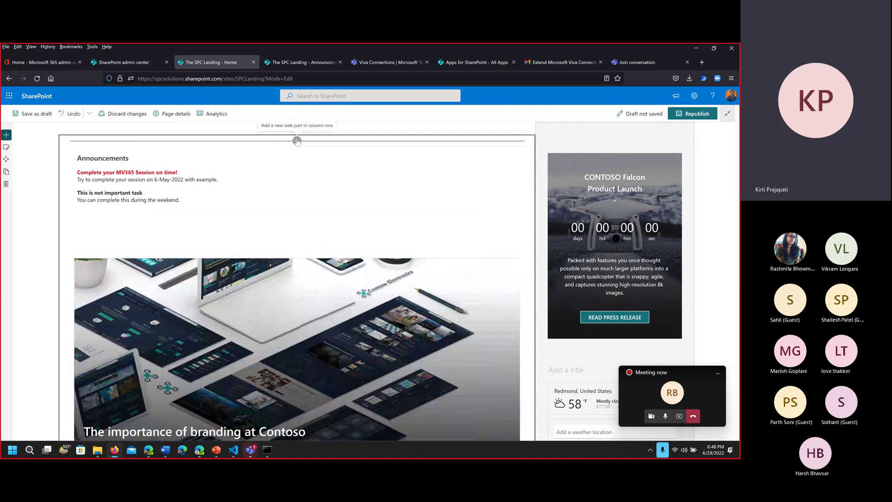
left_click(297, 141)
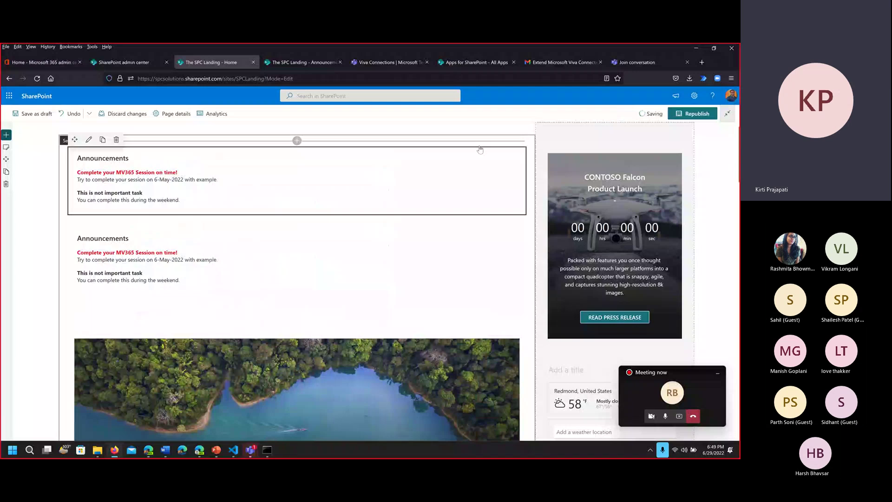
left_click(117, 140)
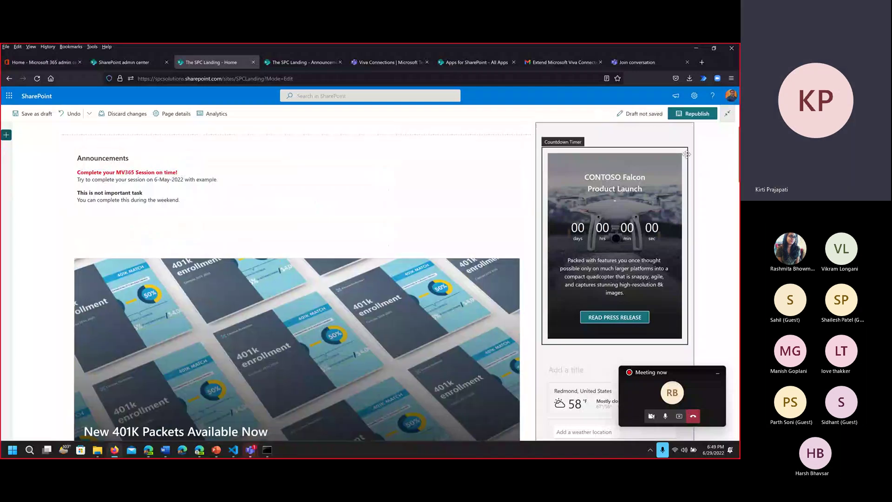
left_click(703, 115)
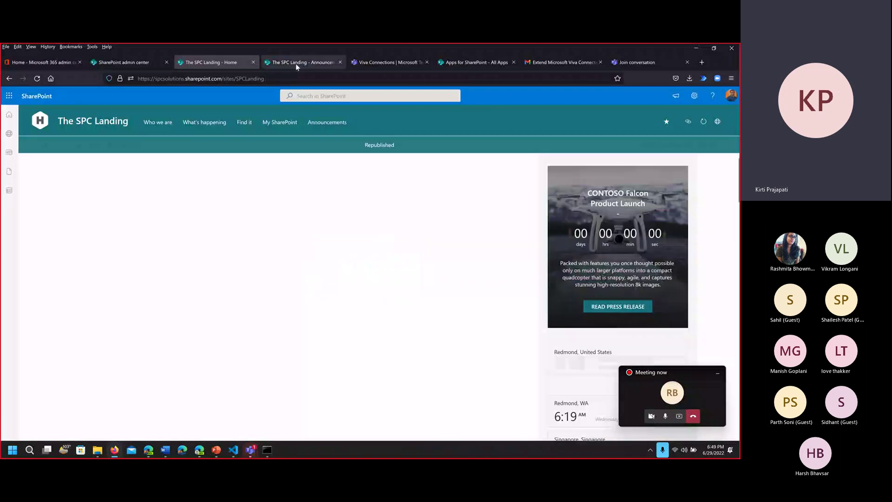
Clear the Important flag of "Complete your MV365 Session on time!" in the Announcements list using grid view, and exit grid view.
left_click(296, 63)
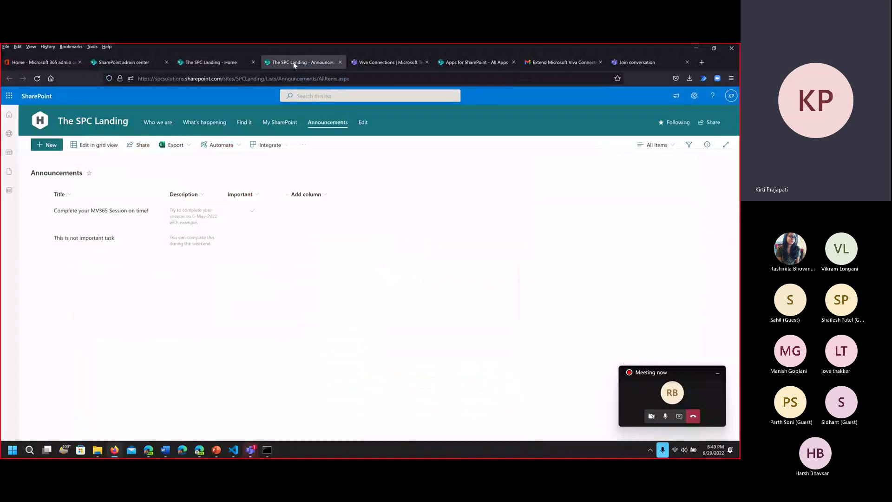
left_click(106, 145)
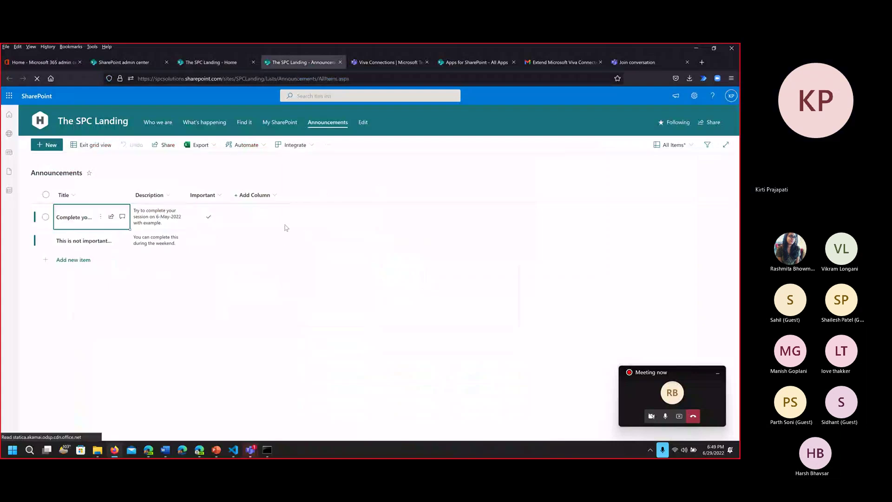
left_click(215, 219)
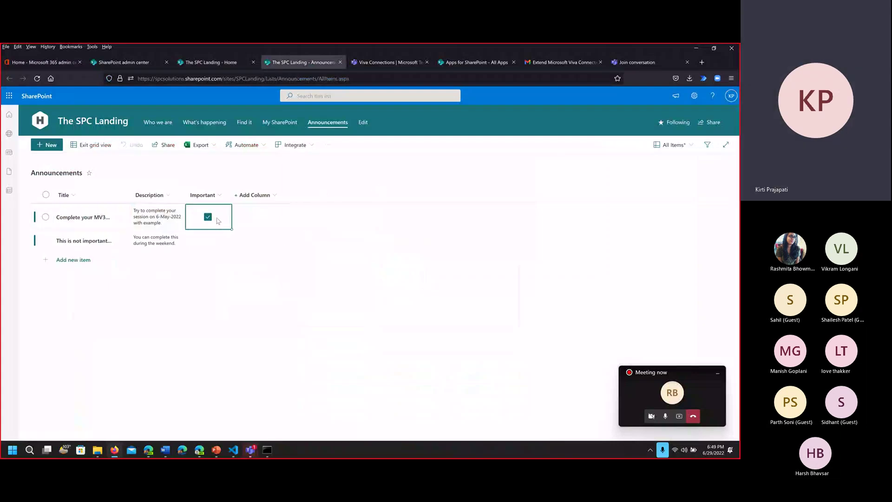
left_click(209, 217)
left_click(102, 146)
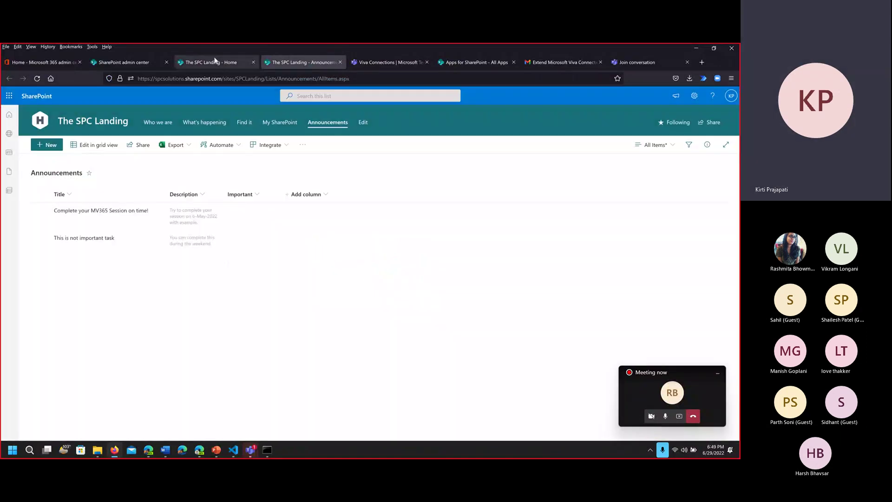
Reload The SPC Landing home page and check how the "Complete your MV365 Session on time!" announcement title is displayed.
left_click(215, 62)
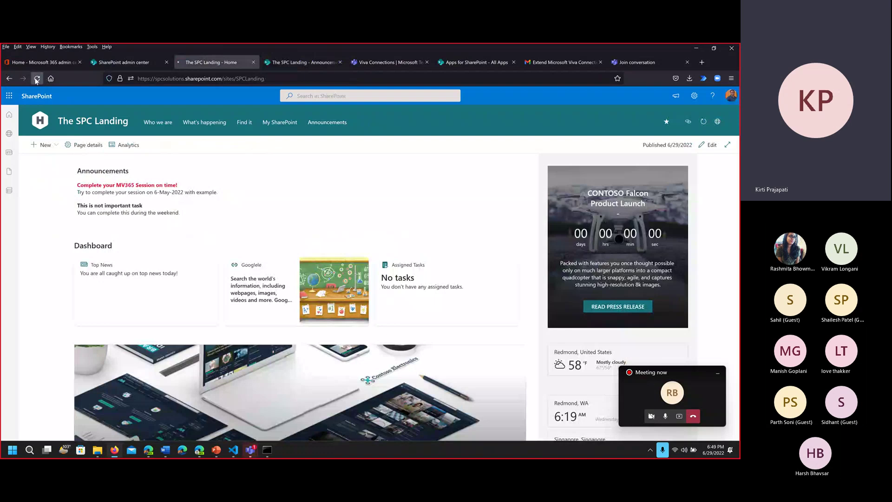
left_click(37, 79)
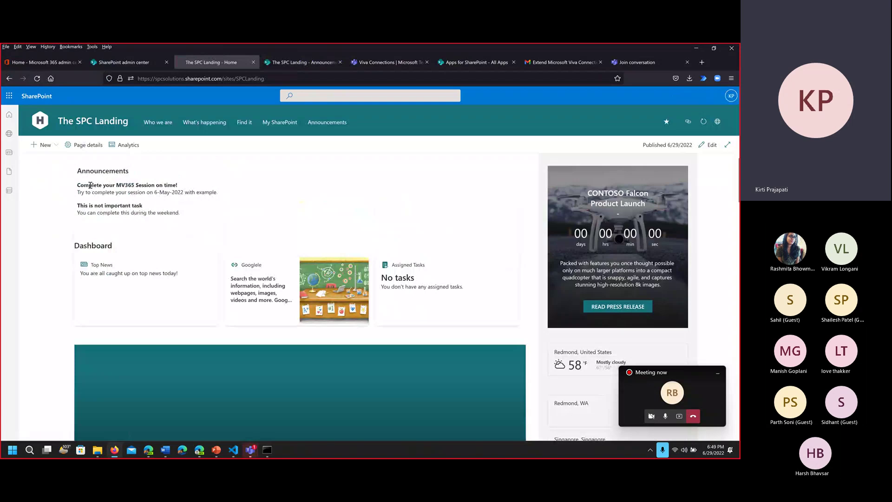
left_click_drag(76, 185, 220, 183)
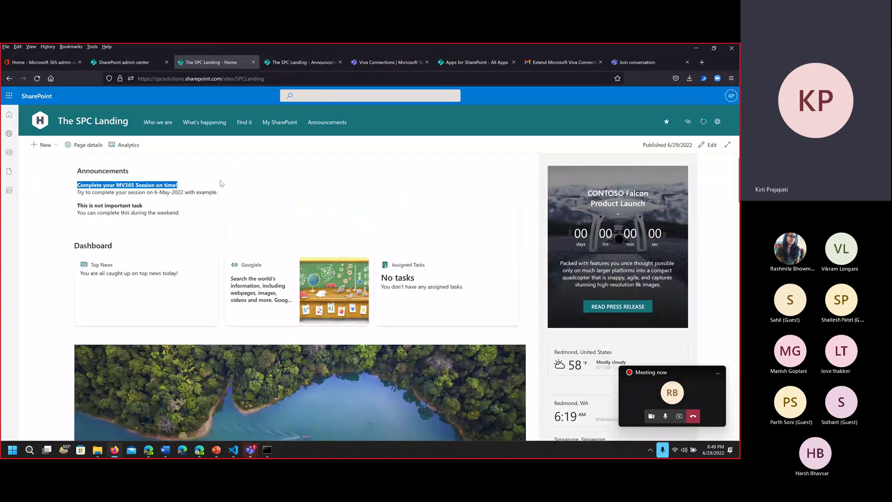
View the Announcements list, and reload the Viva Connections app in Teams to check how the announcement titles are displayed.
left_click(313, 64)
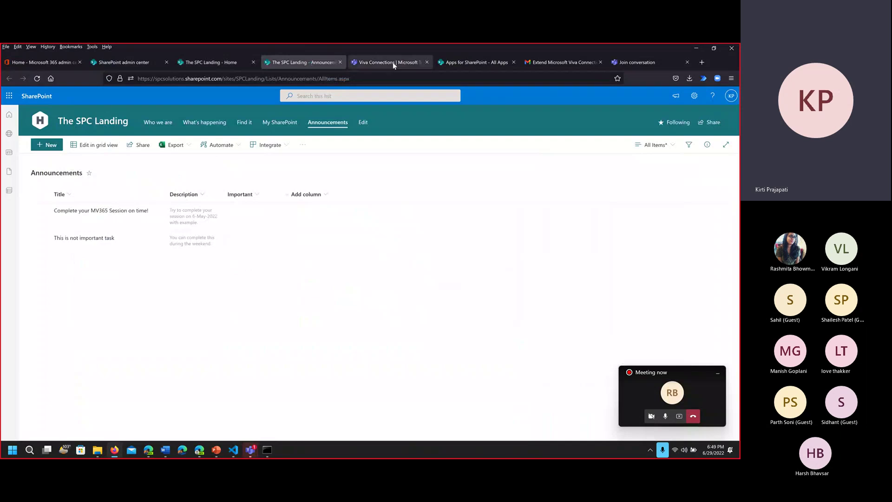
left_click(392, 62)
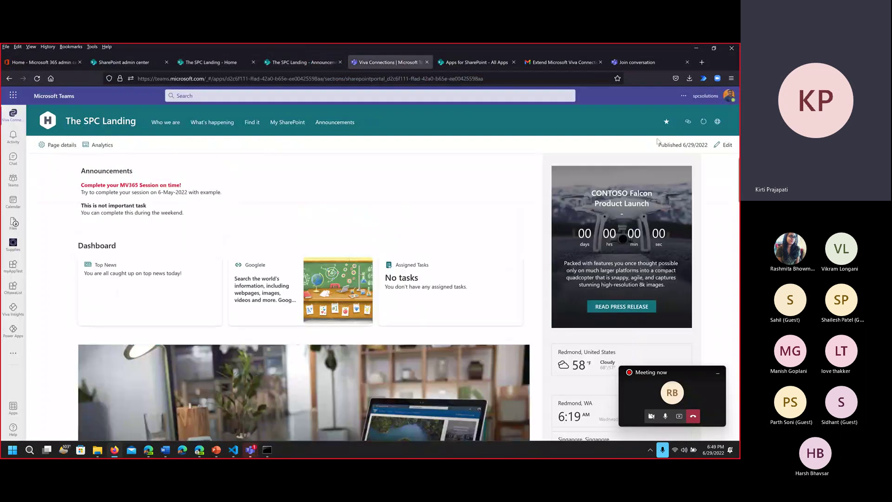
left_click(704, 133)
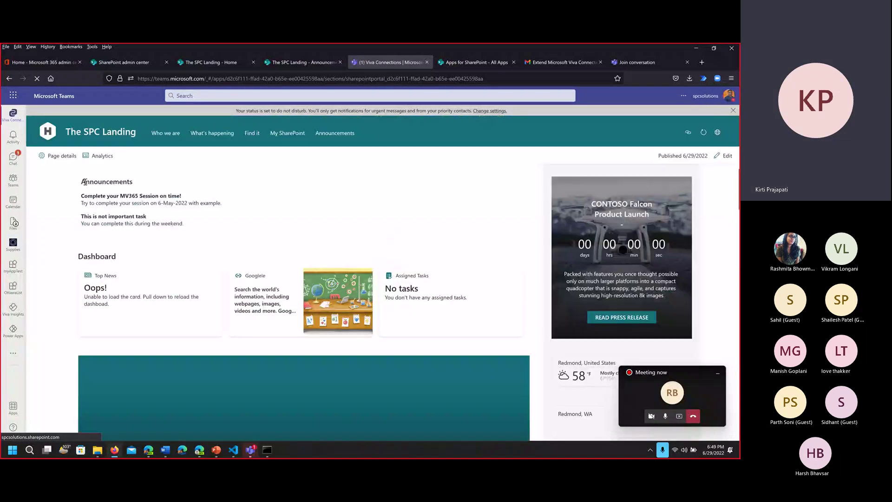
left_click_drag(82, 182, 191, 234)
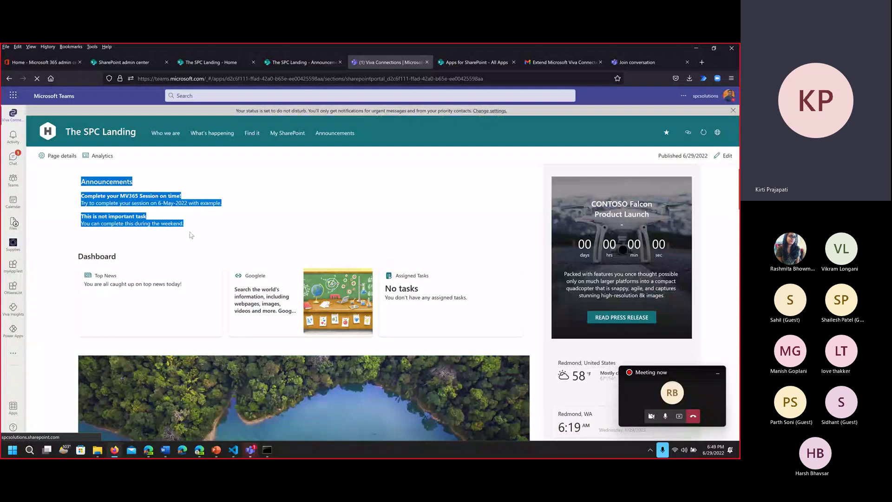
left_click(204, 199)
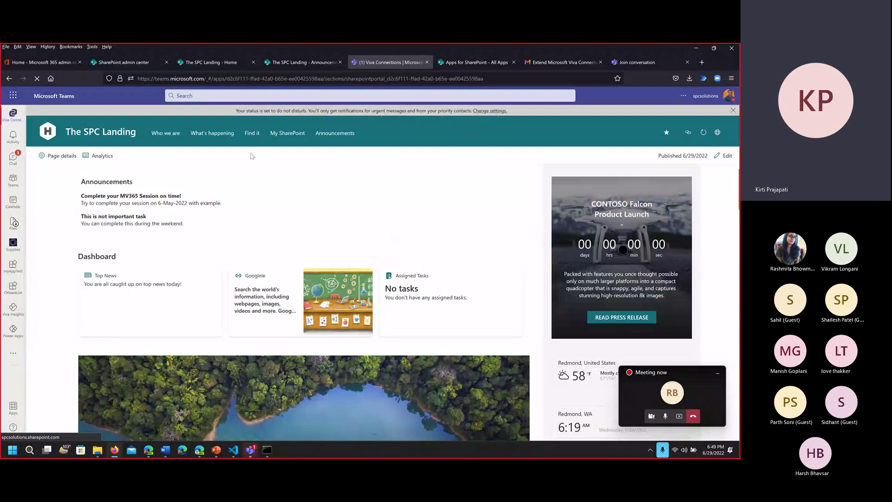
Review the Announcements list, The SPC Landing home page, the SharePoint admin center settings and the announcements web part code in Visual Studio Code.
left_click(283, 62)
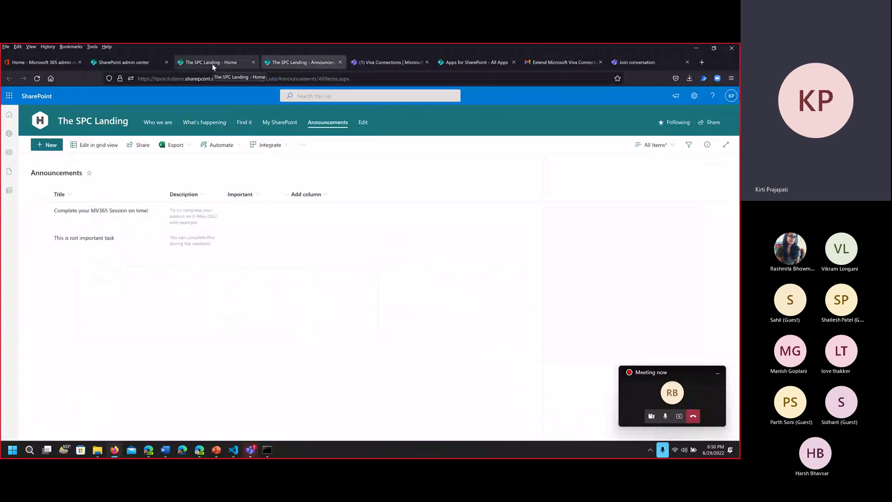
left_click(212, 63)
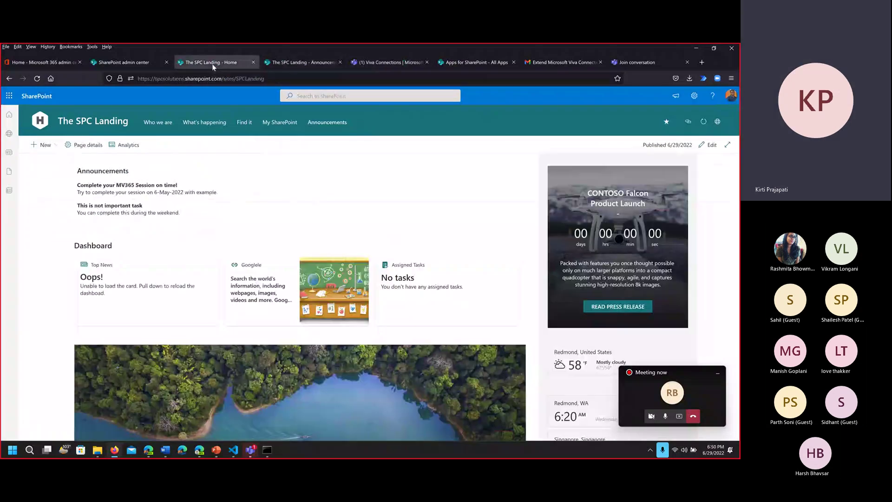
left_click(138, 64)
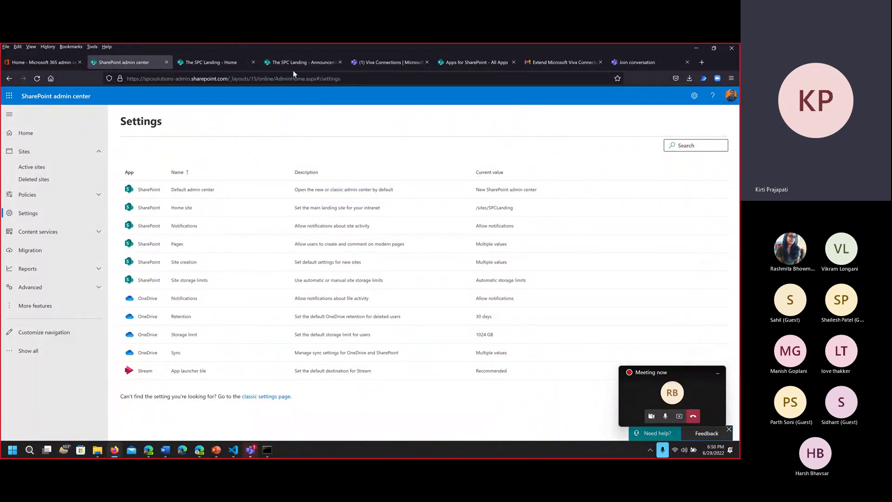
left_click(239, 446)
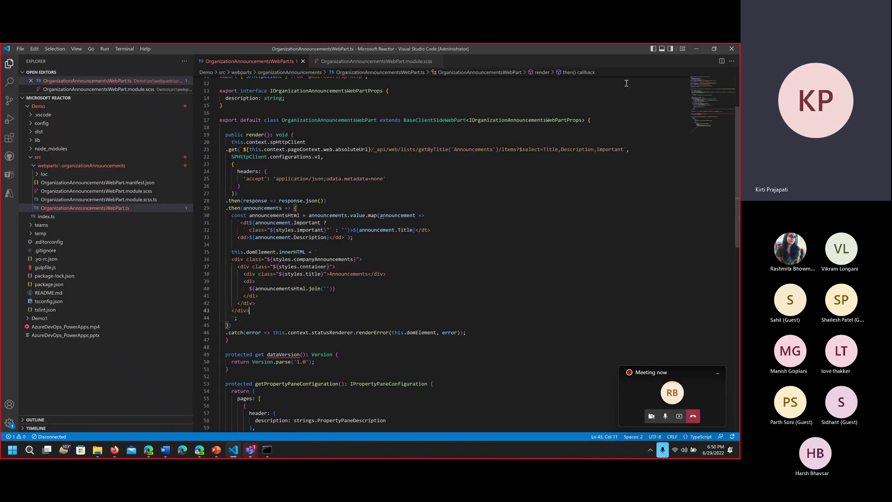
left_click(696, 49)
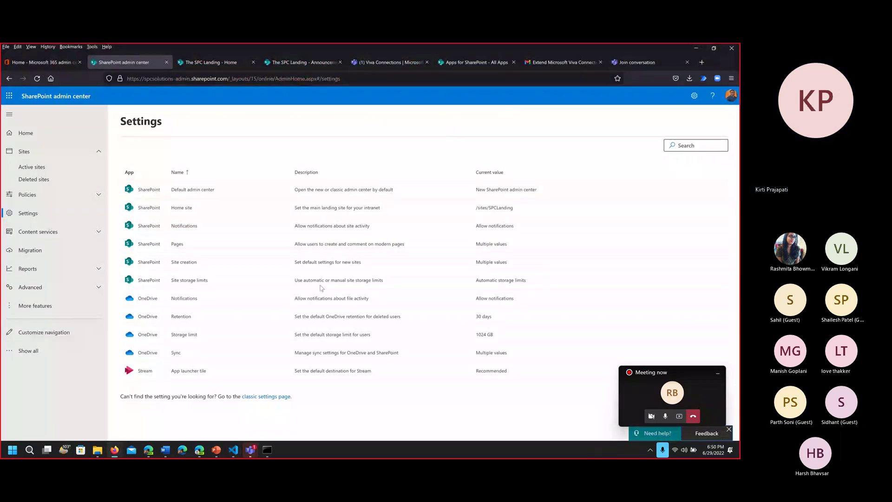
View the "Set up Microsoft Viva Connections" slide in PowerPoint, and the Sales dashboard and App setup policies pages in Microsoft Edge.
left_click(217, 450)
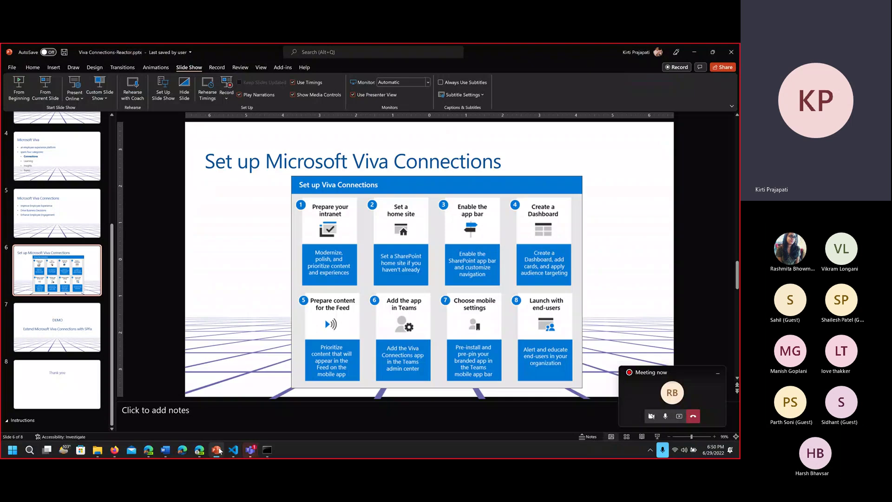
left_click(250, 453)
mouse_move(251, 454)
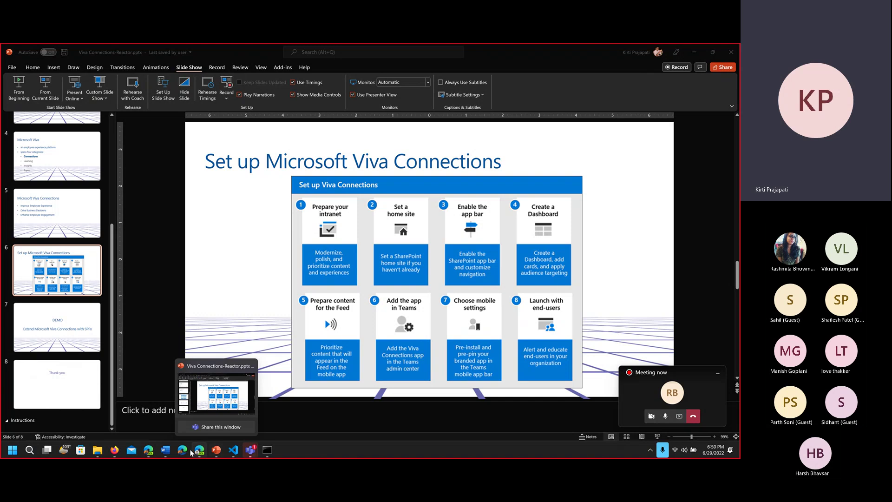
mouse_move(201, 453)
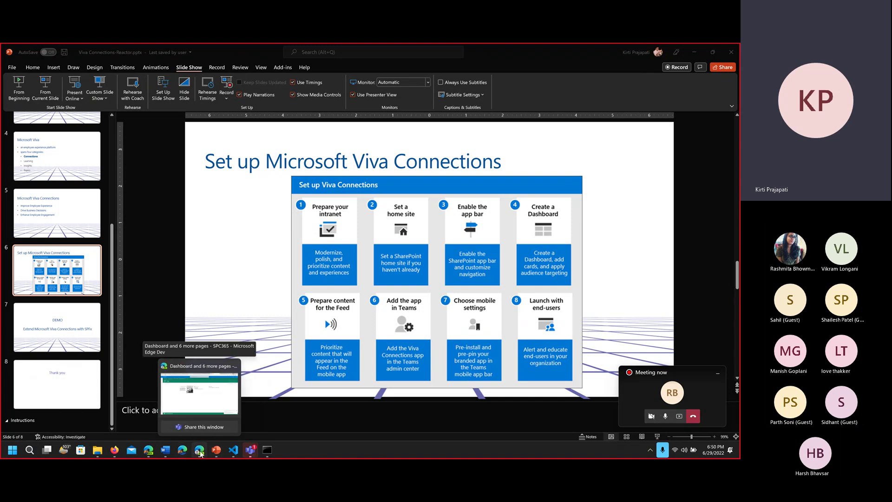
left_click(201, 454)
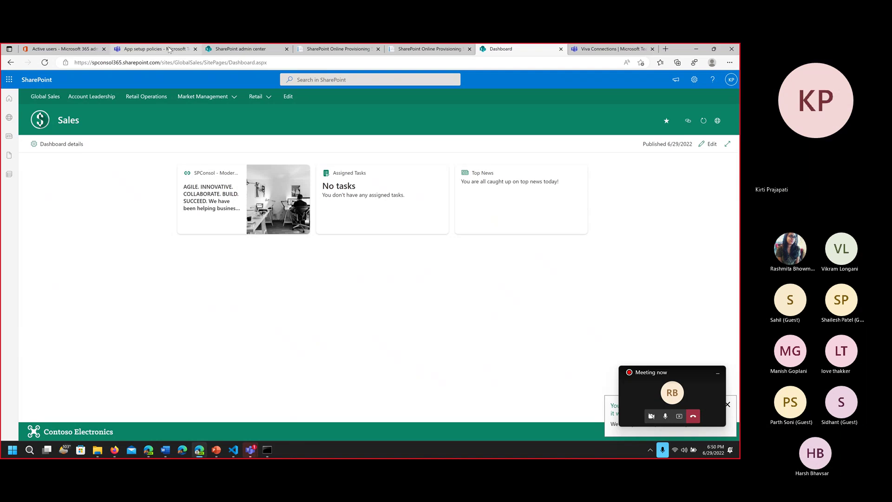
left_click(169, 50)
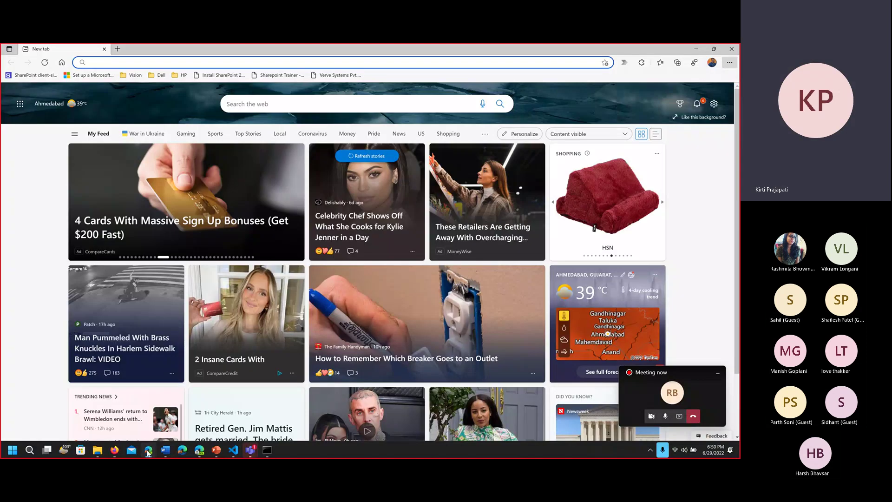
left_click(199, 450)
left_click(200, 451)
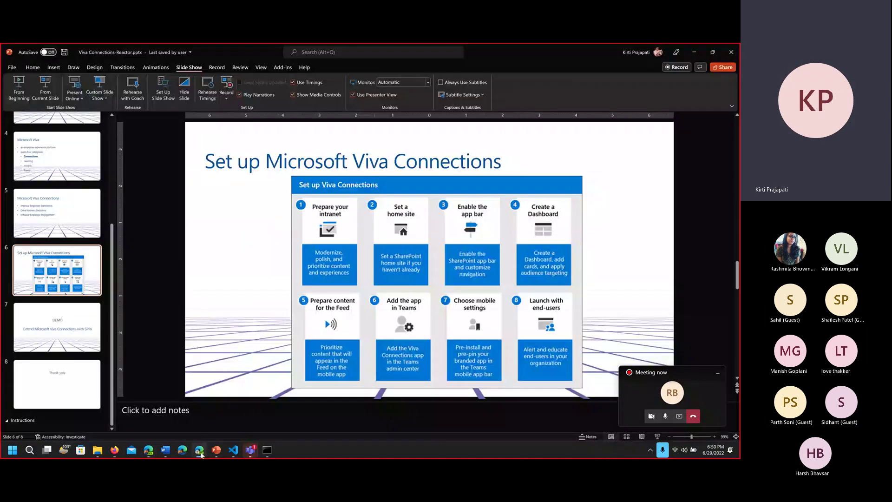
Switch to Firefox and view the Viva Connections app in Teams, including its app options and the SPConsol global navigation.
left_click(116, 450)
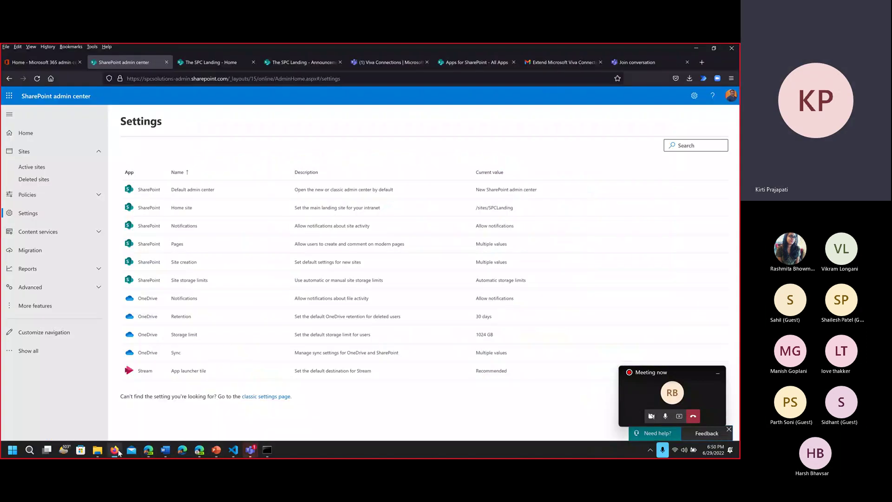
left_click(371, 62)
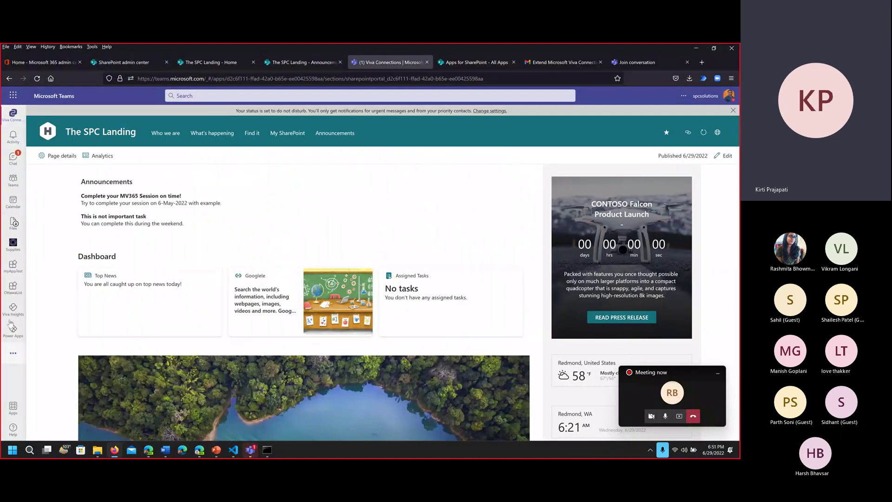
right_click(13, 114)
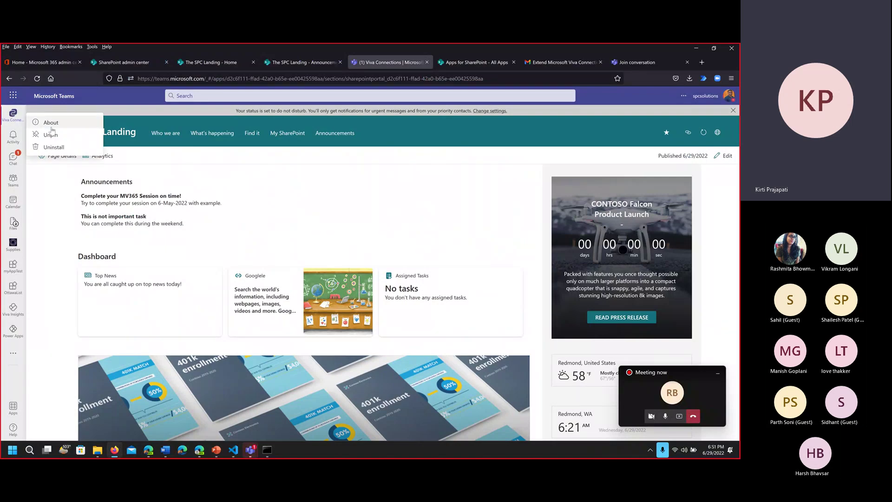
left_click(21, 363)
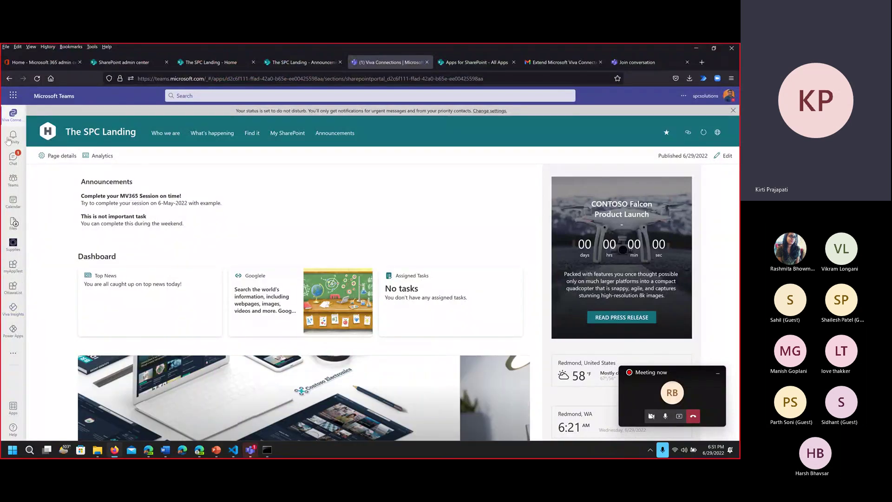
left_click(13, 113)
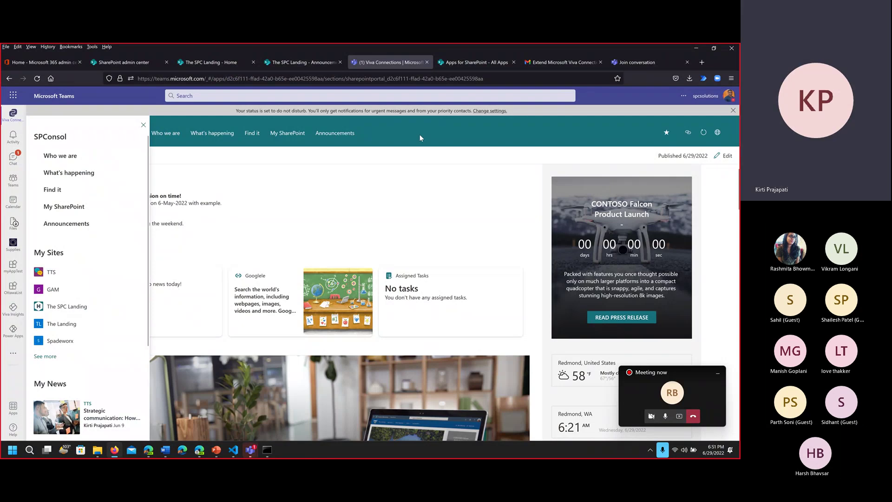
left_click(382, 148)
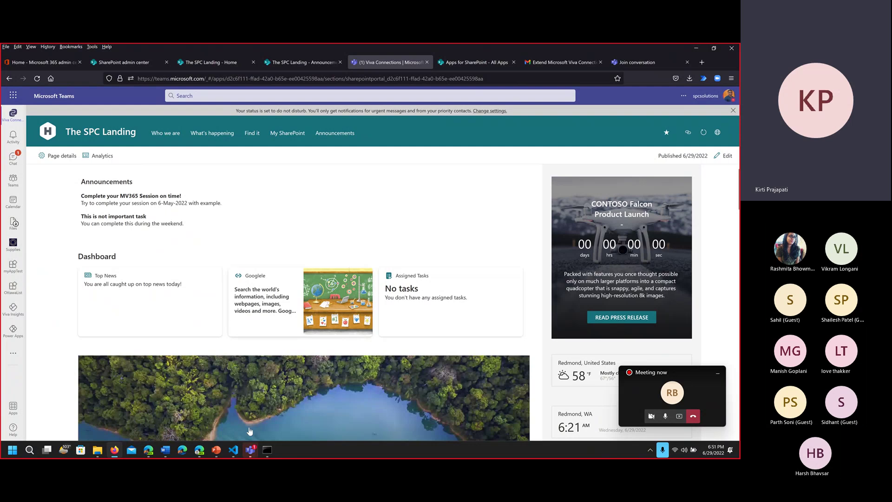
Switch to the Viva Connections-Reactor.pptx presentation in PowerPoint and go to the closing "Thank you" slide.
mouse_move(214, 454)
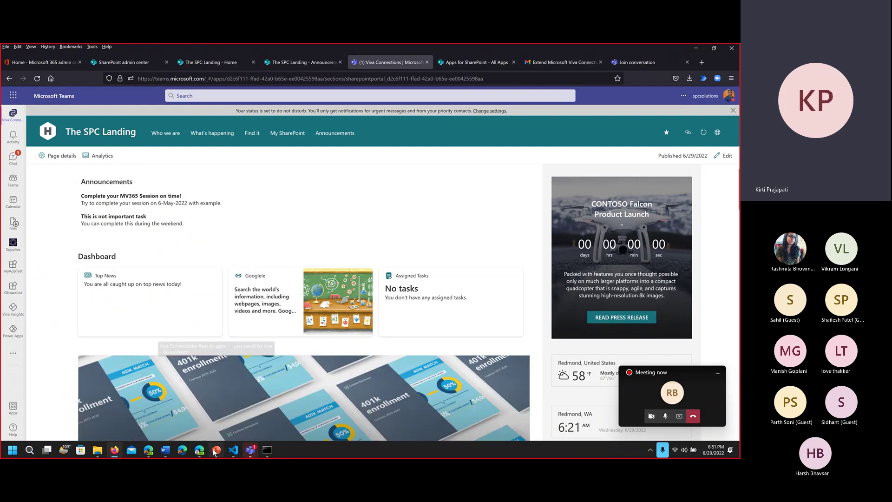
left_click(215, 451)
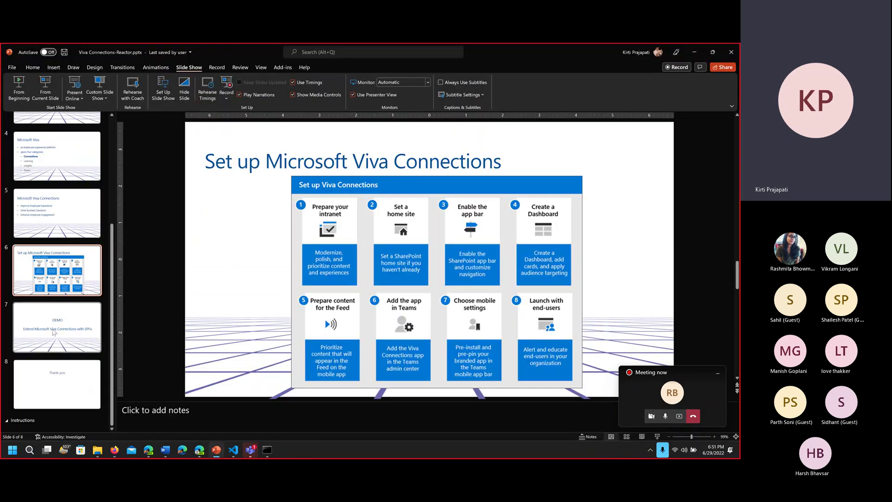
key("Page_Down")
left_click(53, 392)
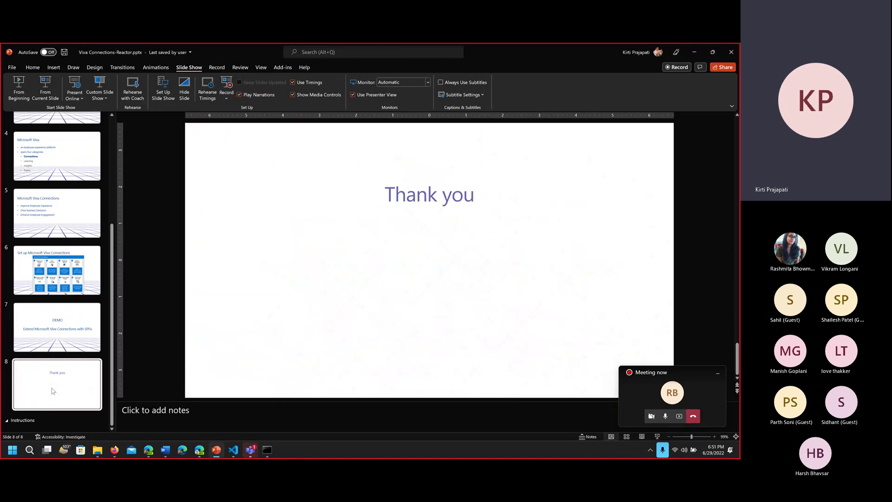